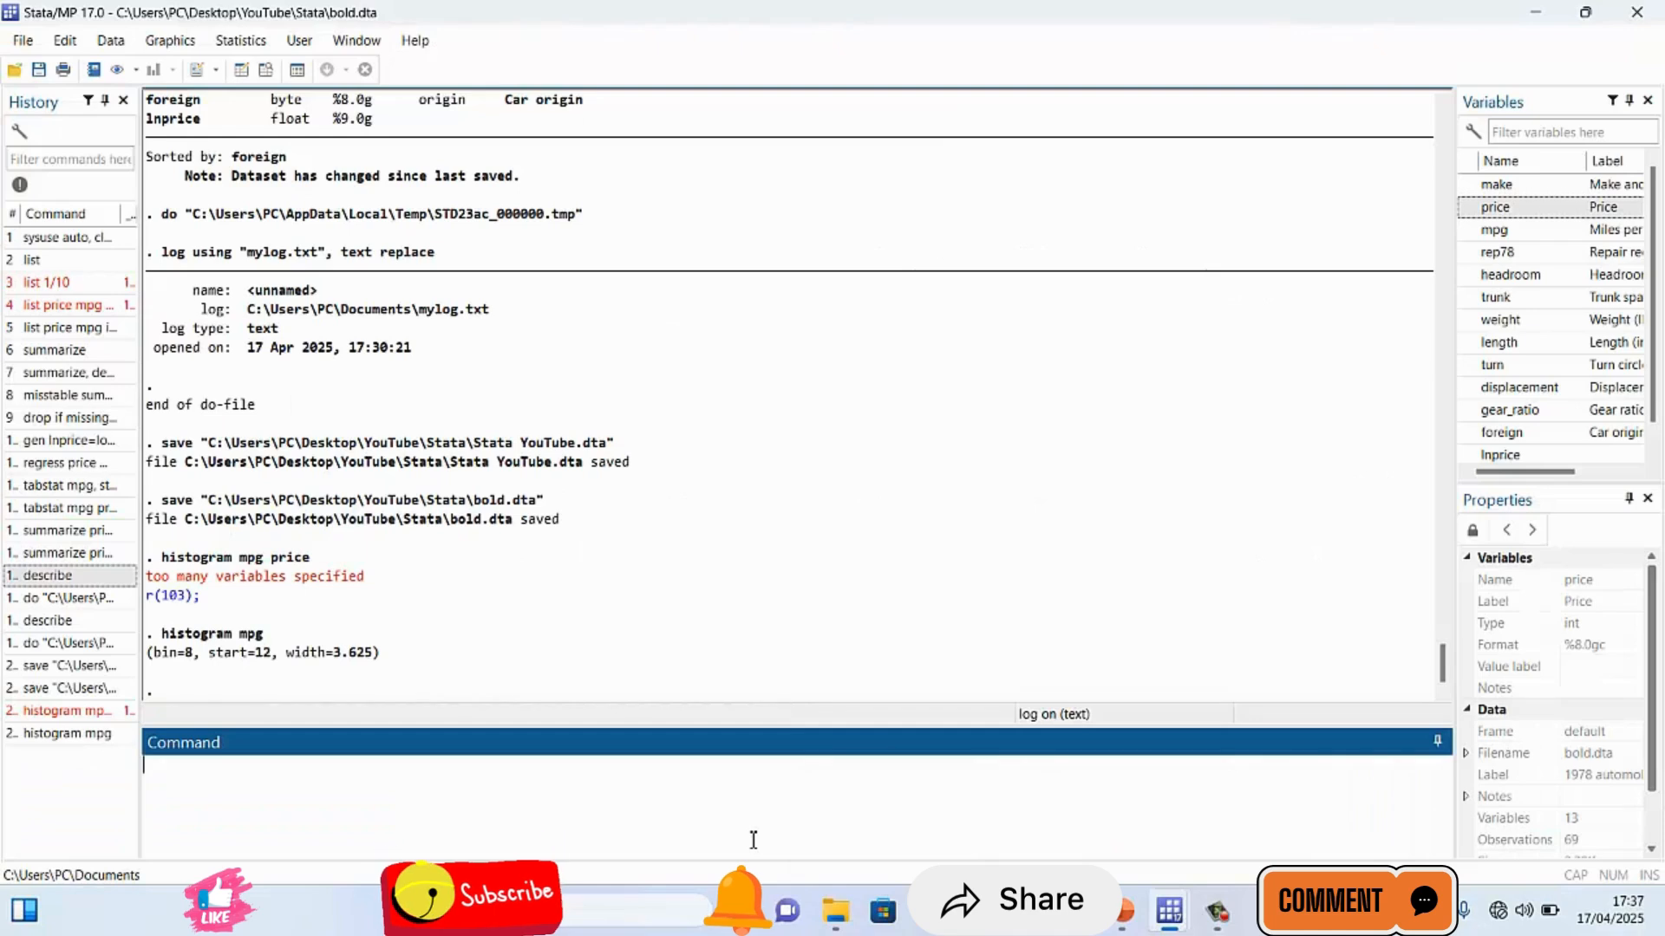
- Clear the current dataset from memory with the clear command
type("clear")
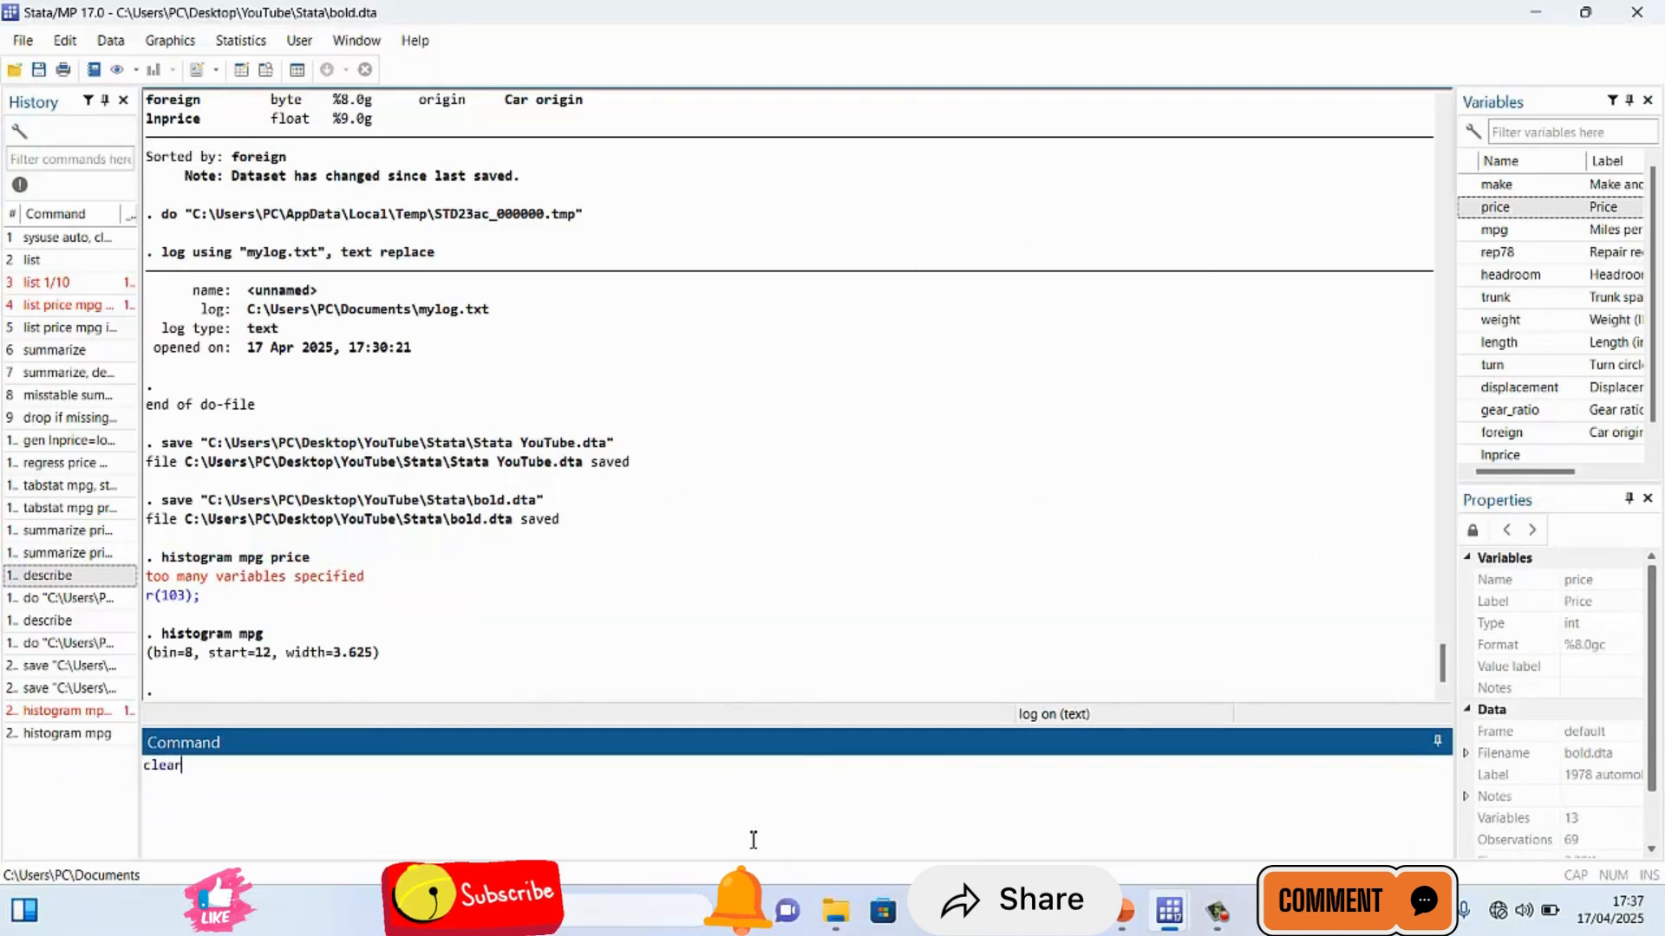
key("Return")
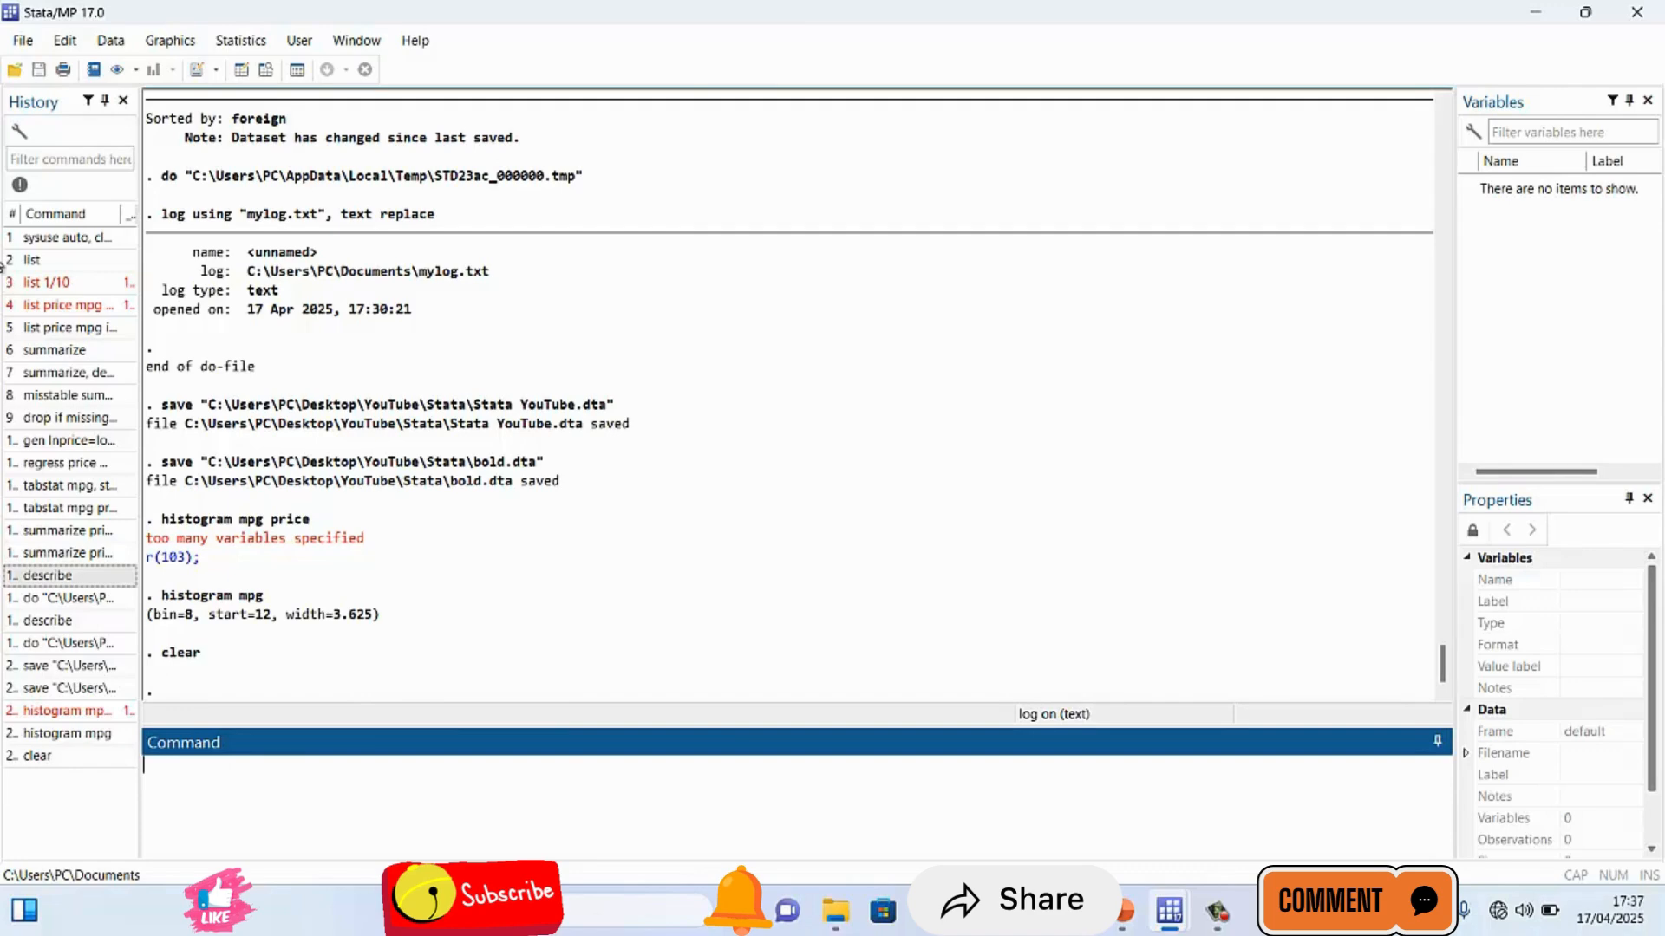
left_click(24, 41)
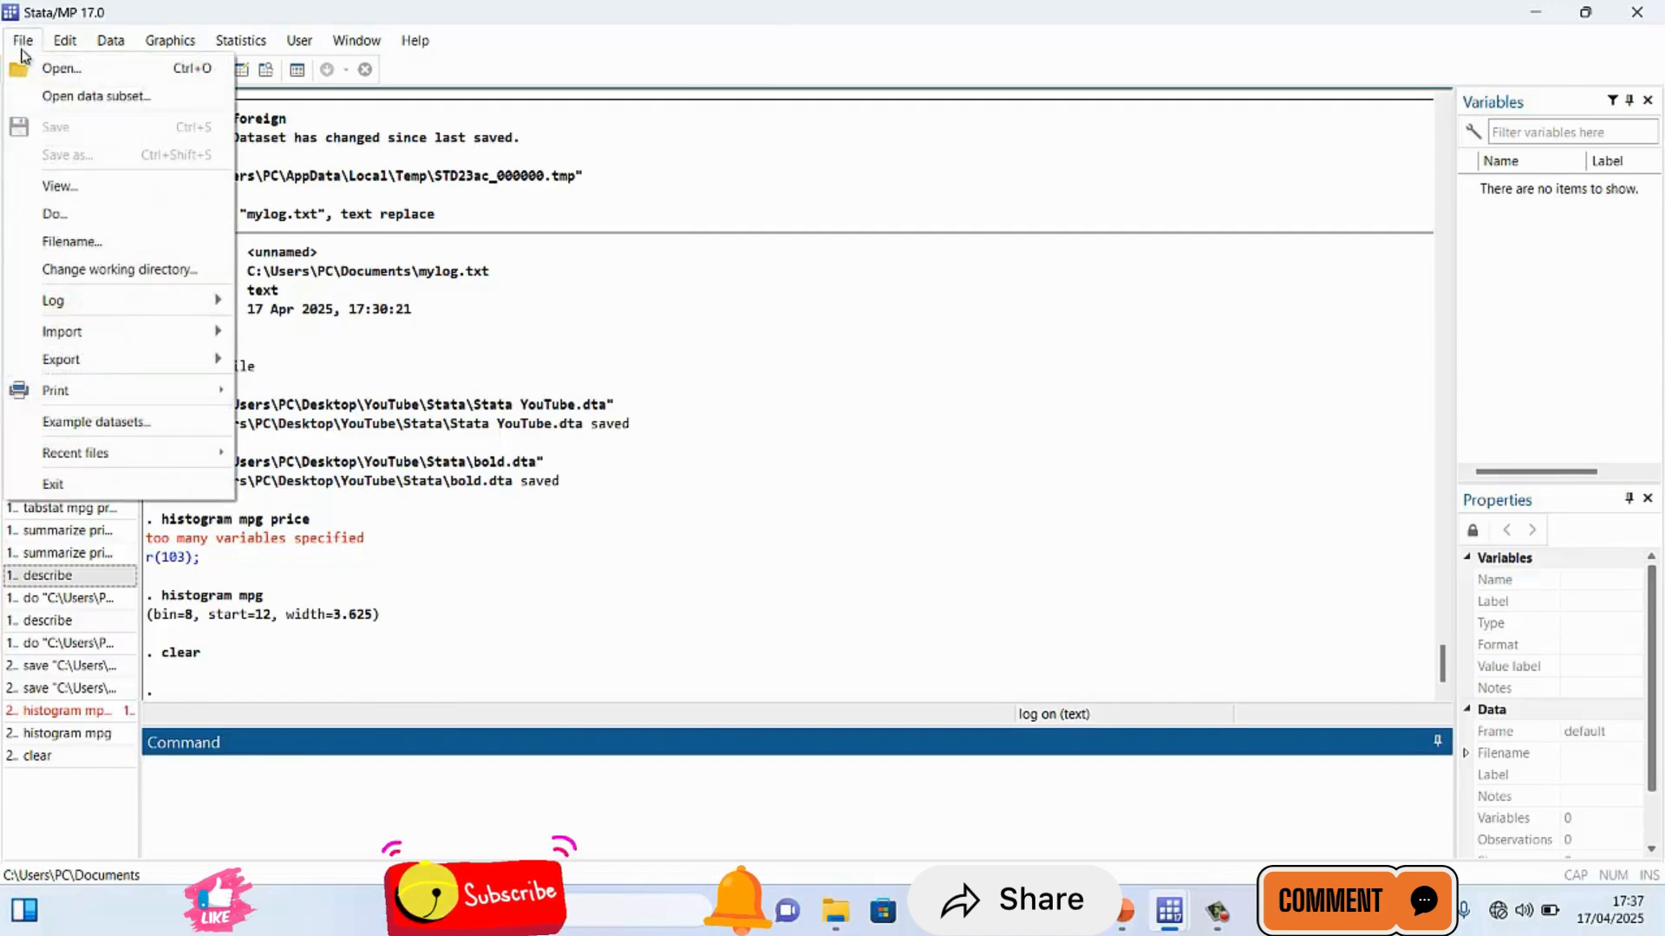
left_click(548, 274)
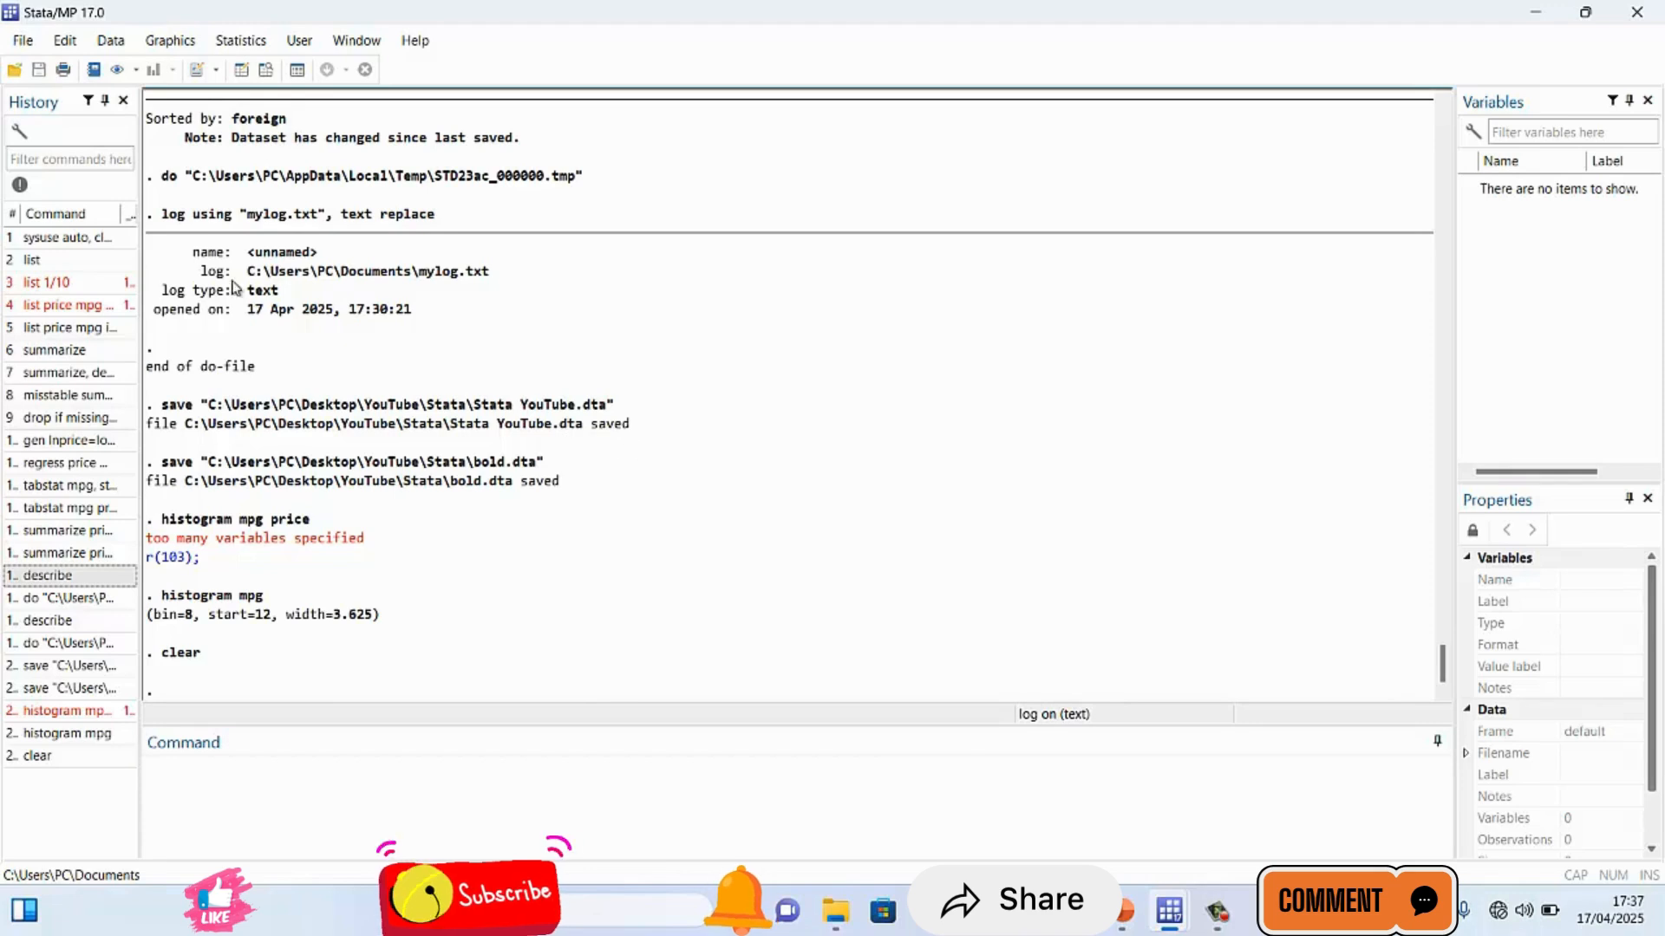
- Start an Excel spreadsheet import and choose the Stata Training Series workbook from the YouTube\Stata folder
left_click(24, 50)
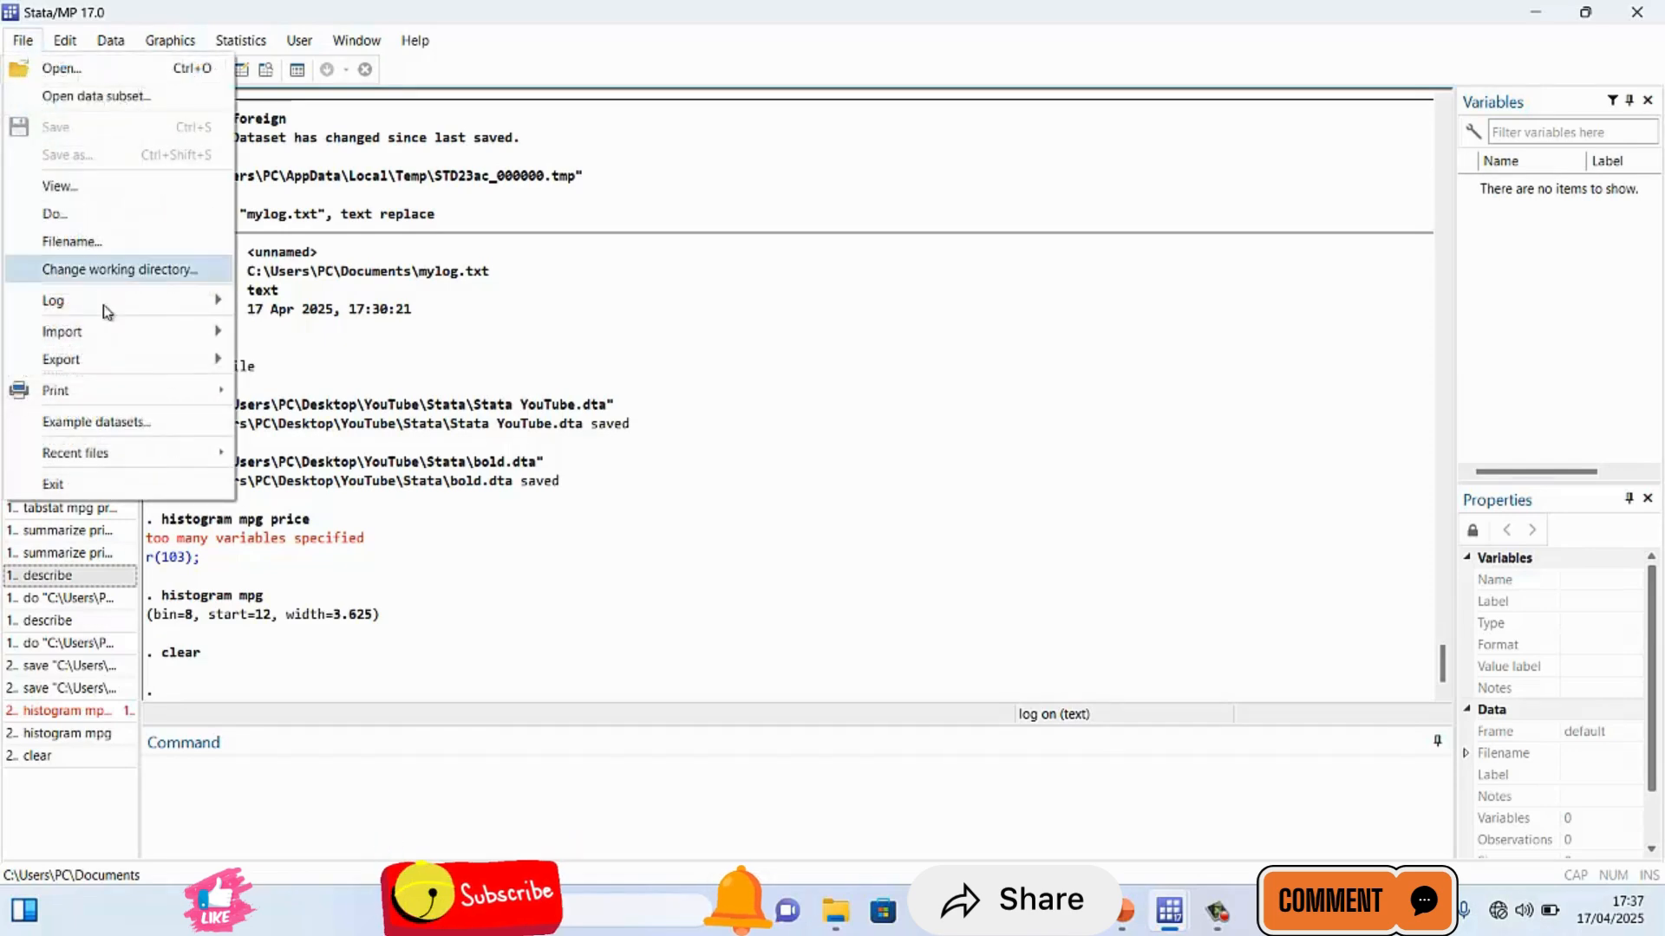
mouse_move(127, 338)
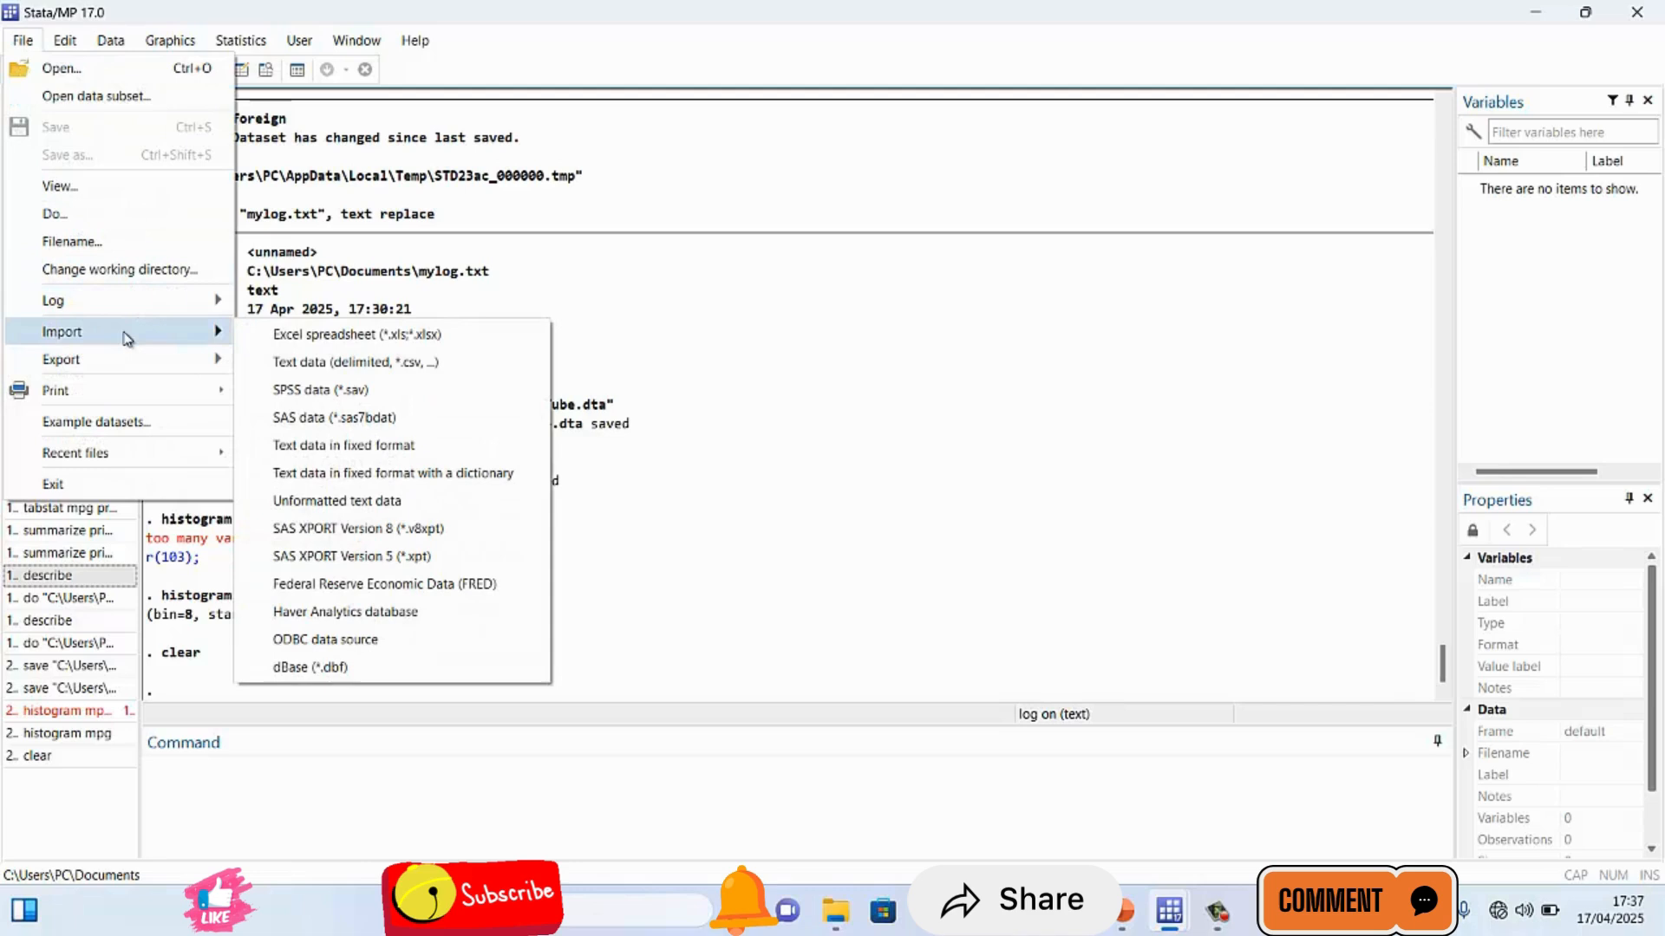
left_click(355, 335)
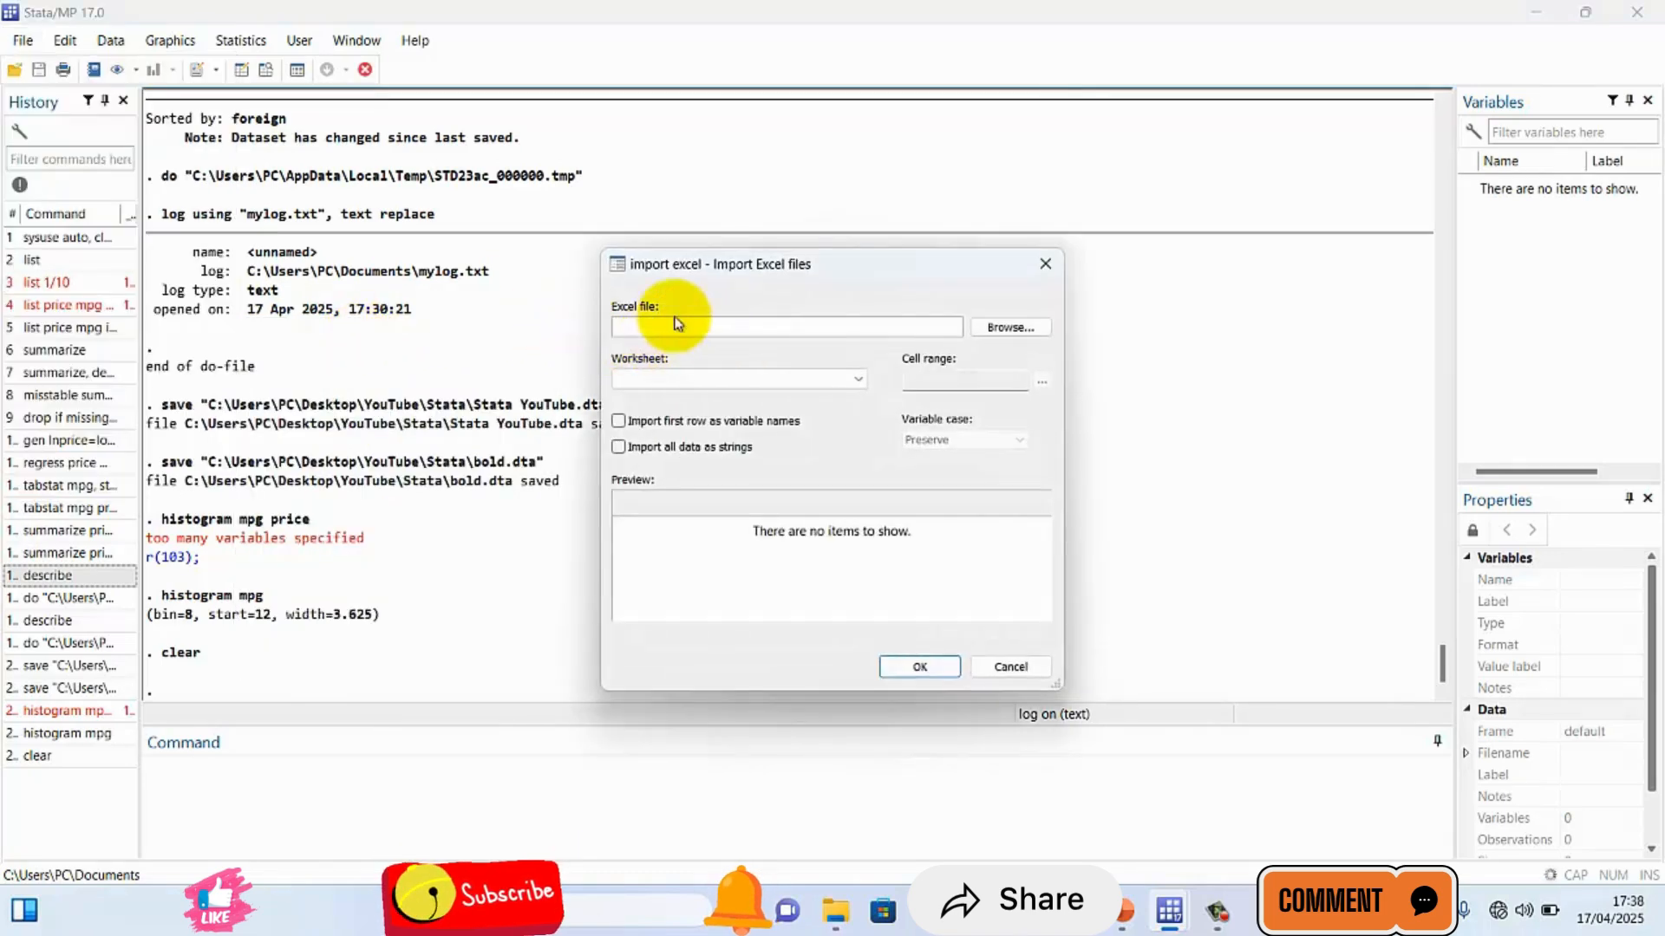
left_click(1010, 327)
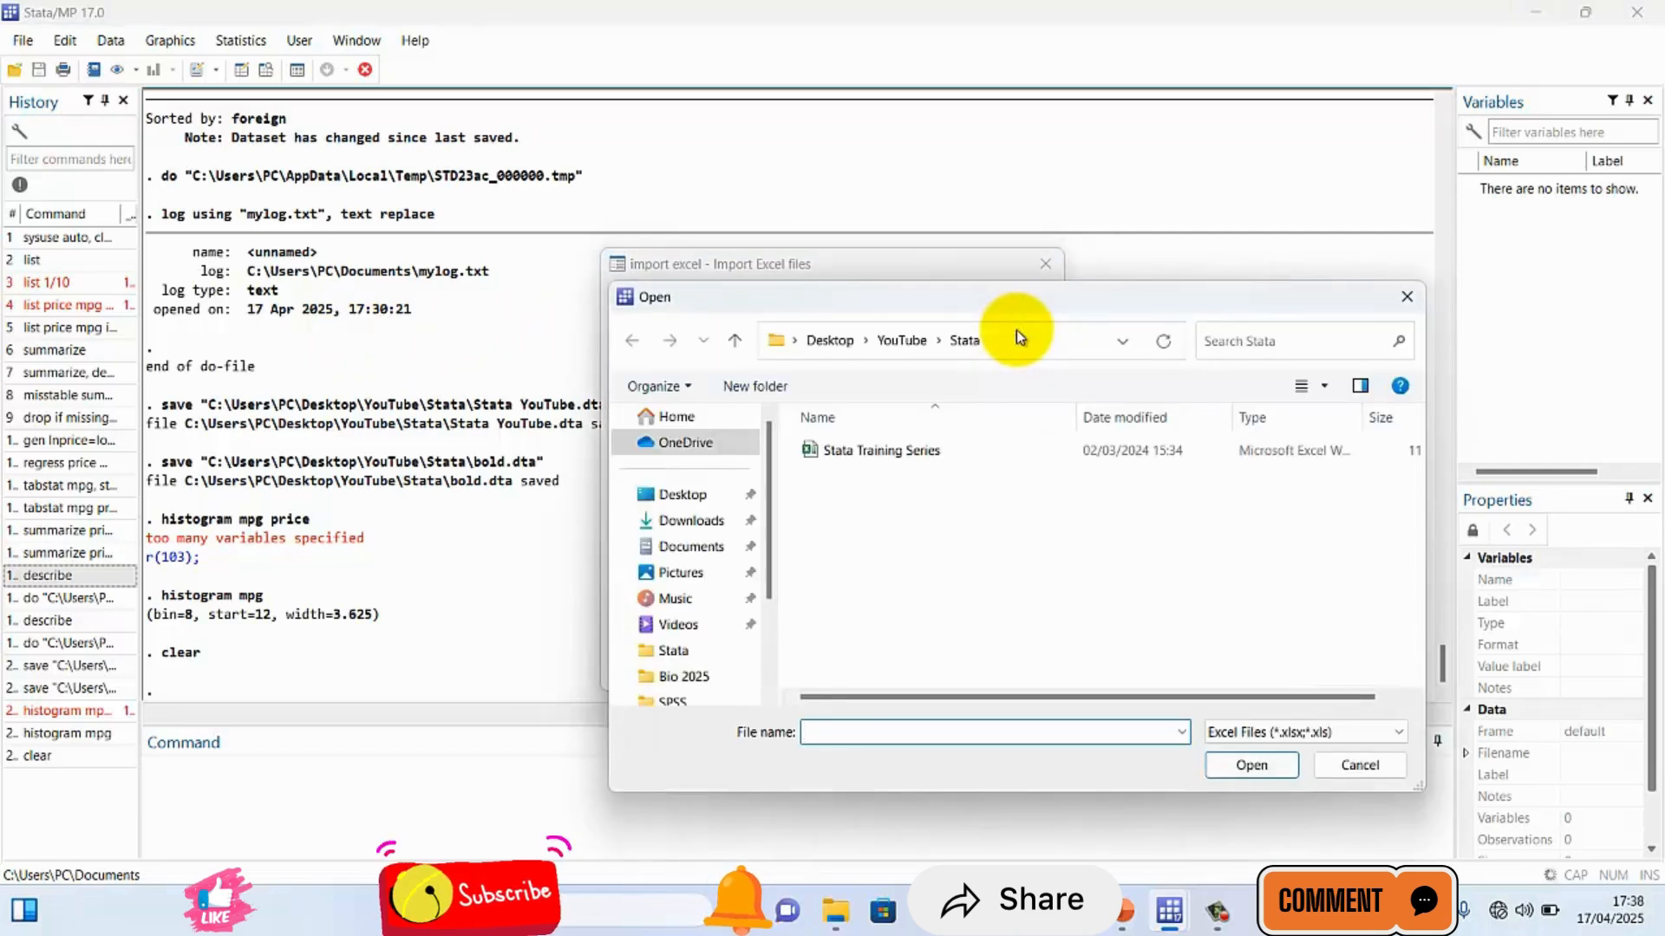
left_click(846, 460)
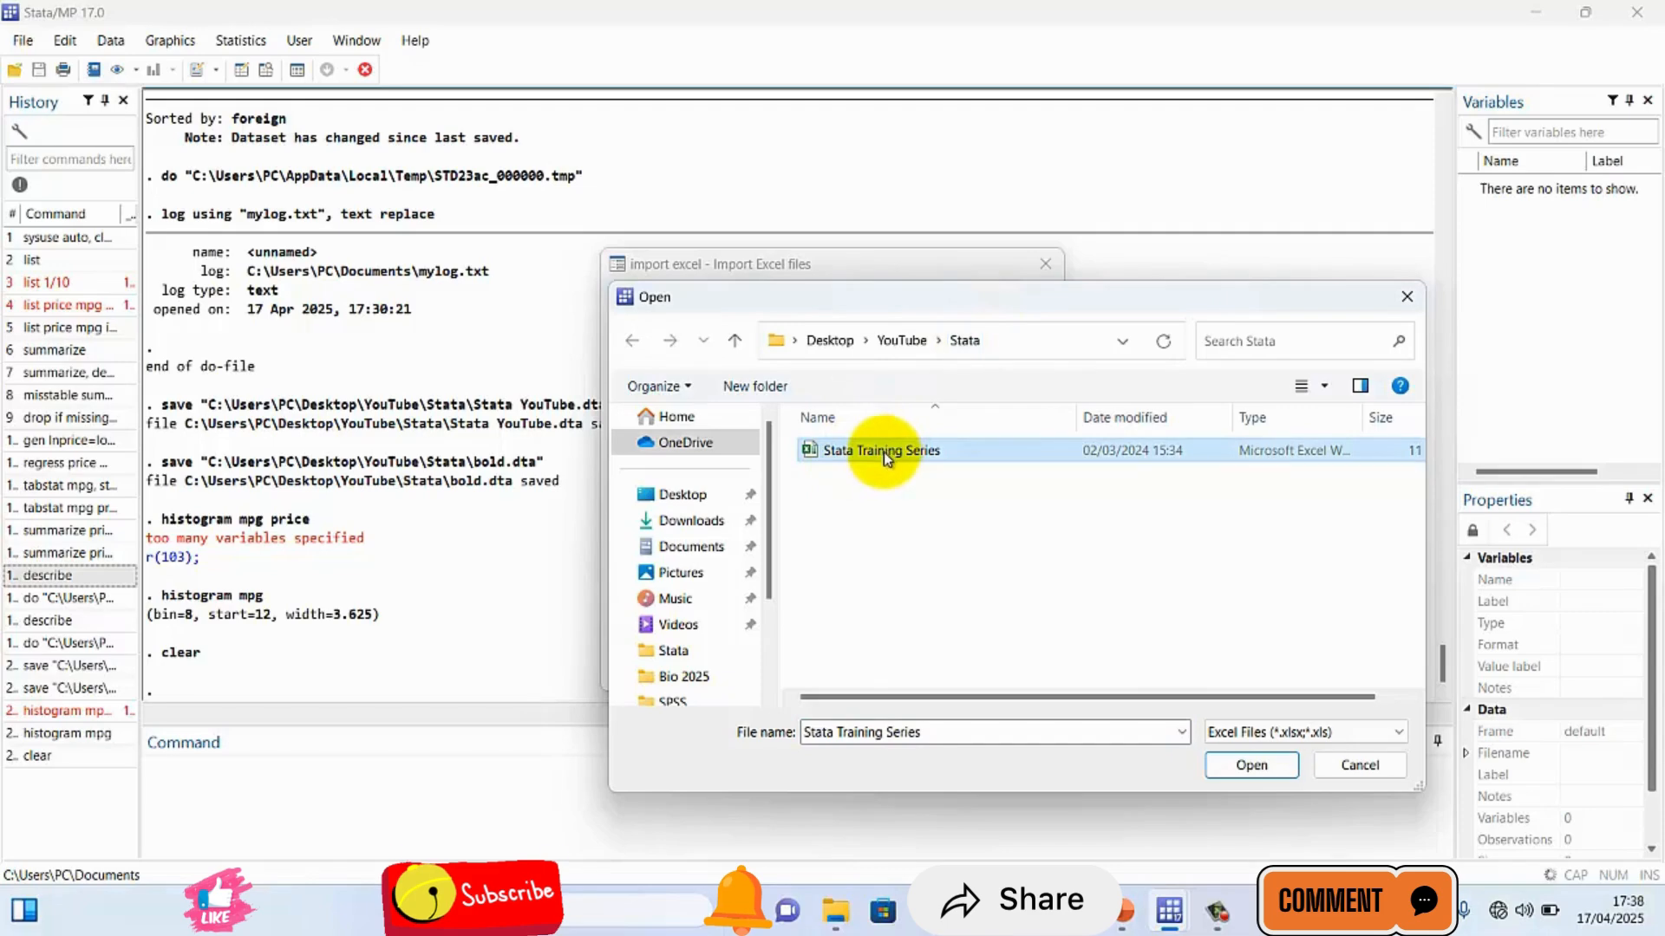
left_click(1251, 766)
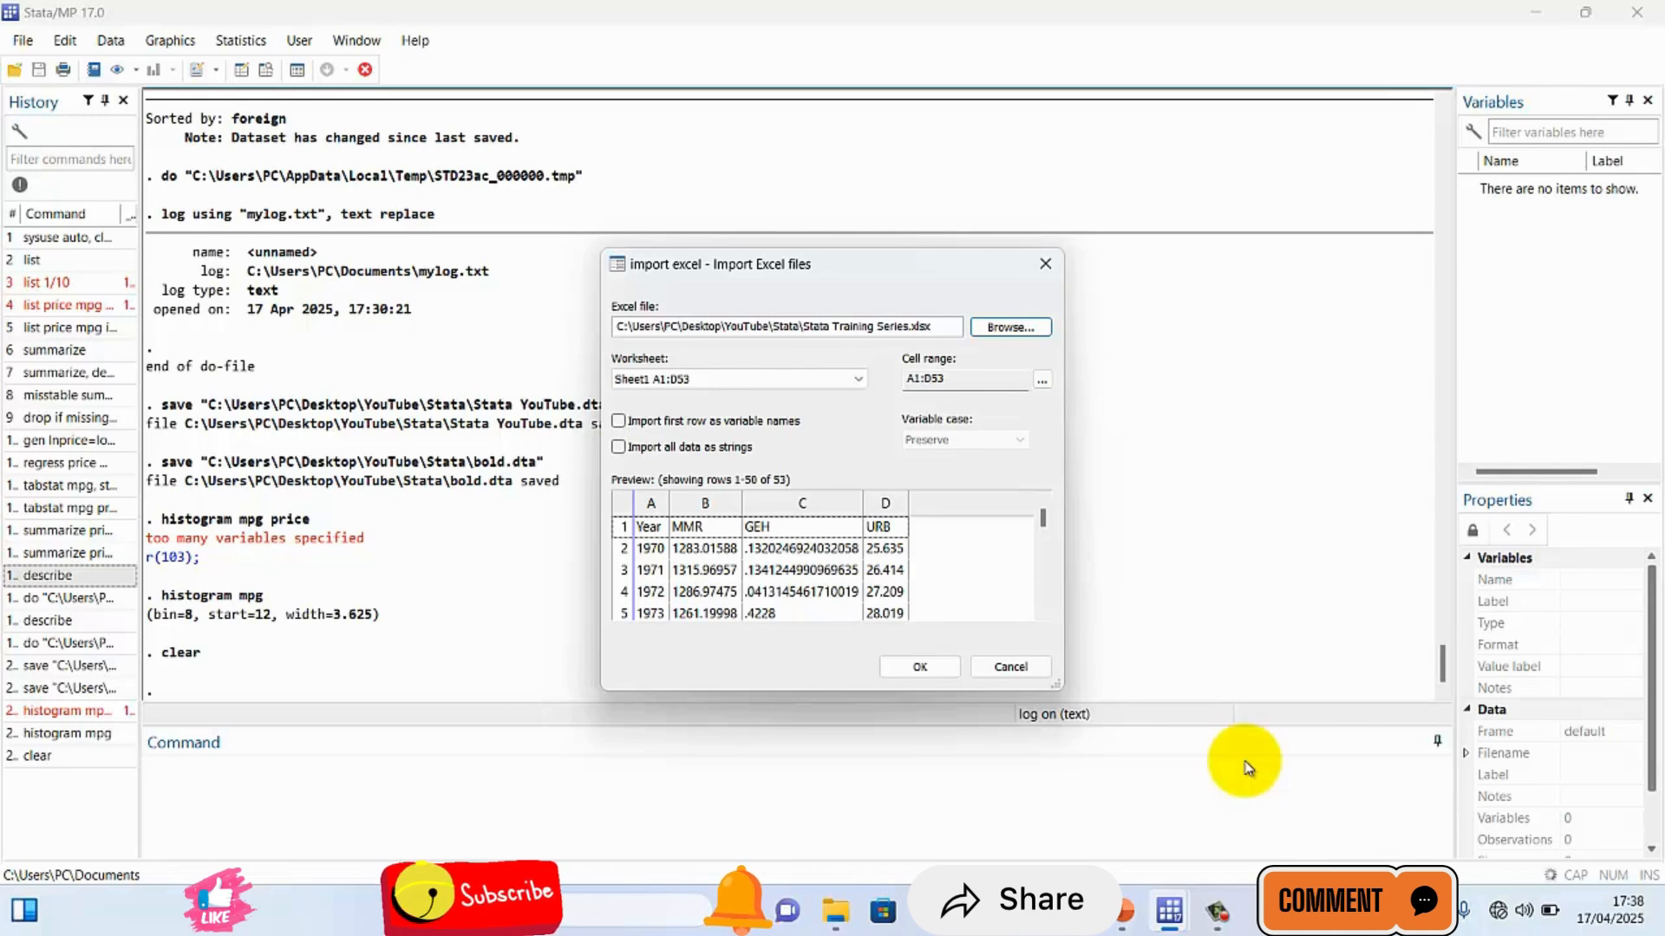
- Use the first row as variable names and complete the import of Sheet1, cells A1:D53
left_click(619, 425)
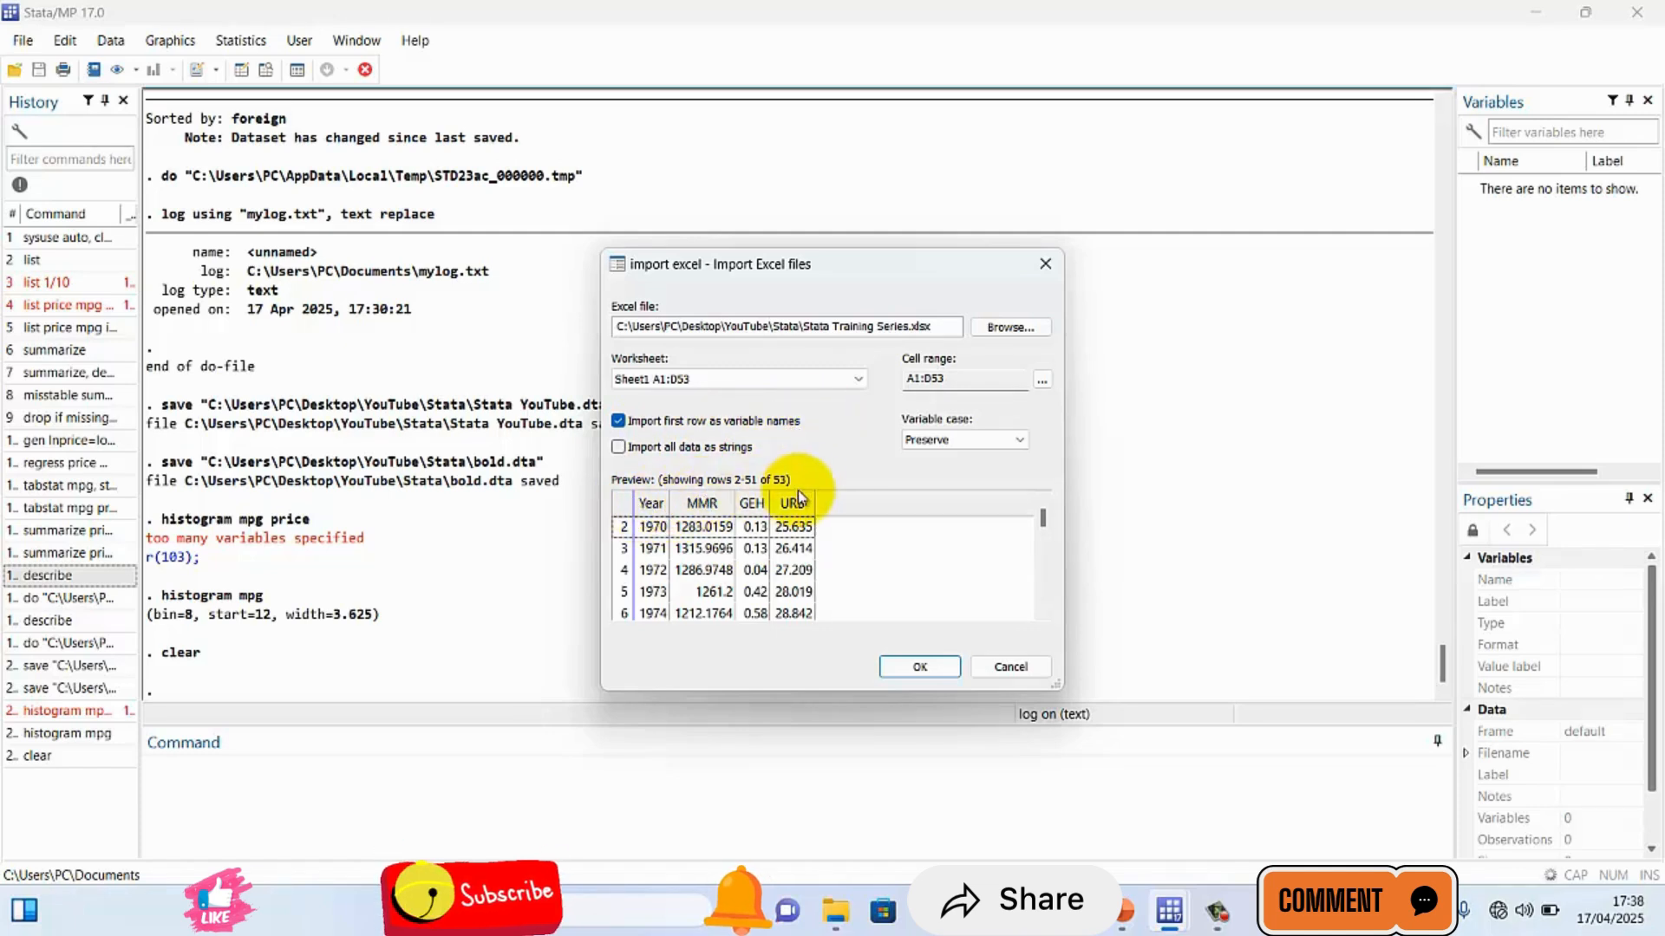
left_click(619, 422)
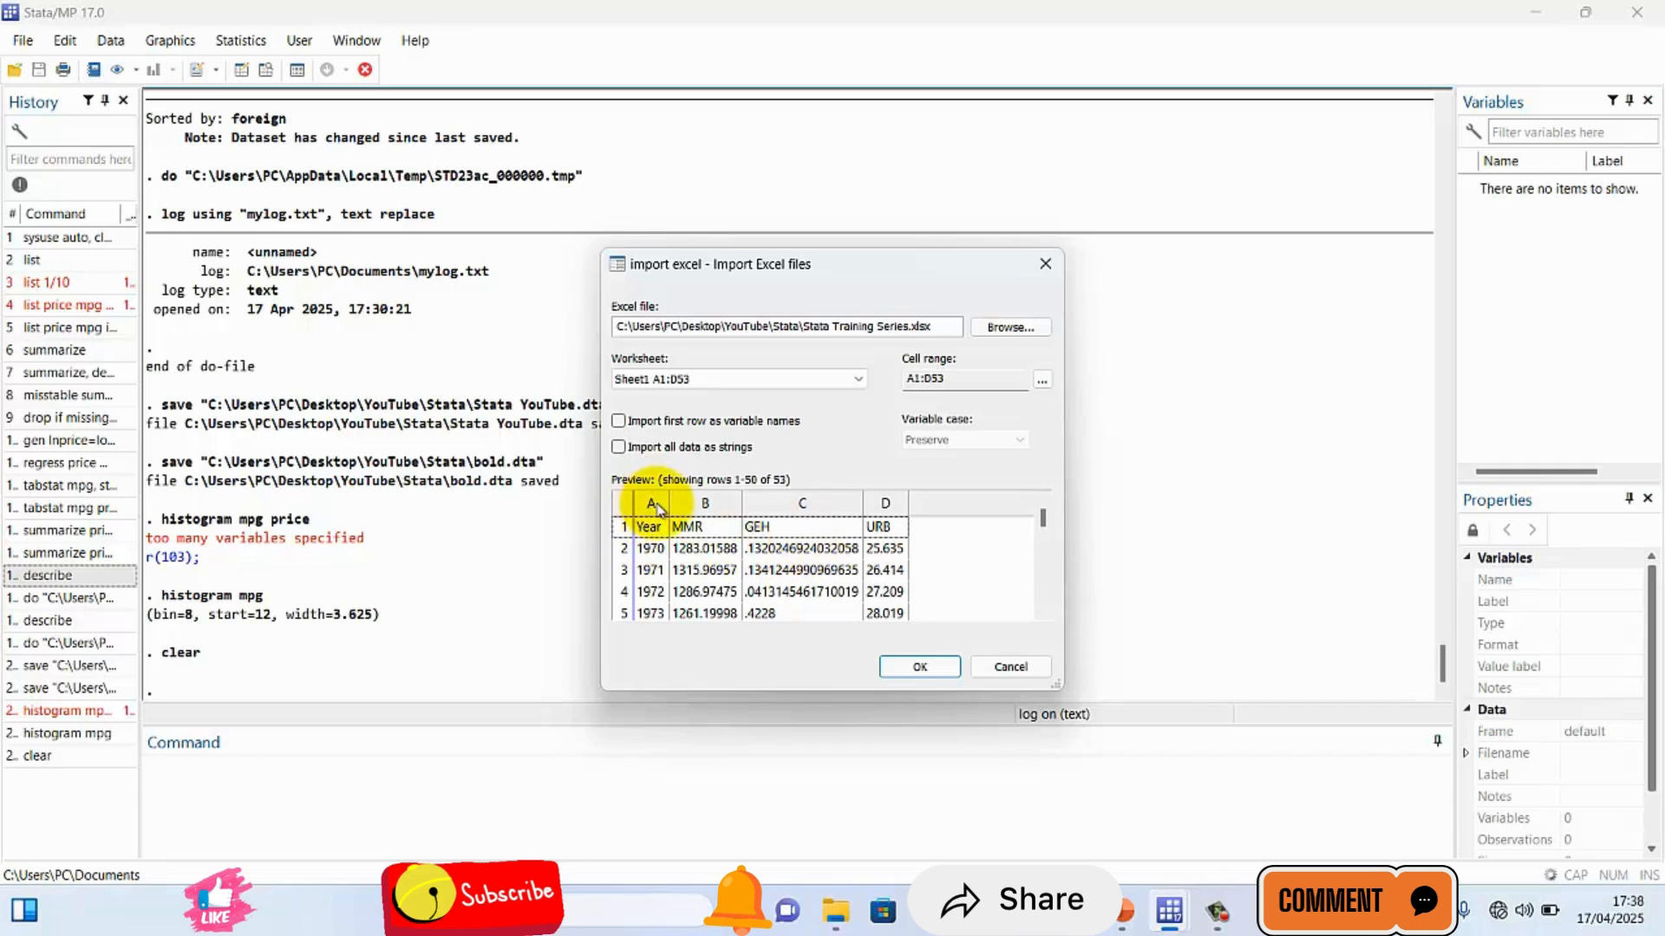
left_click(619, 422)
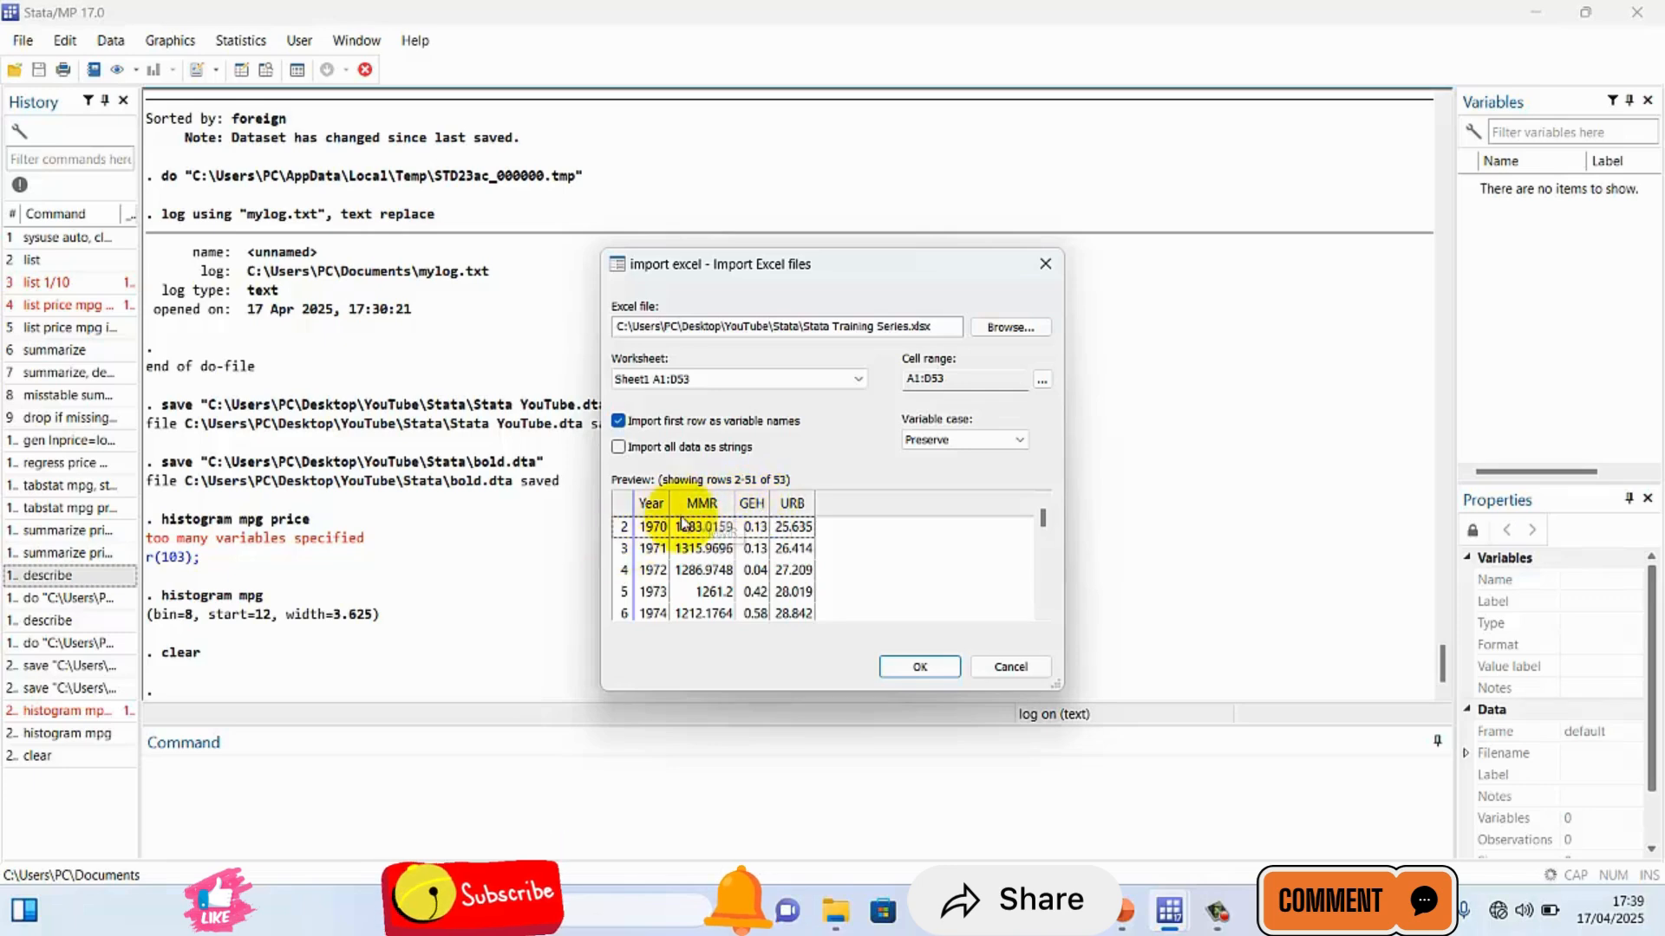
left_click(918, 666)
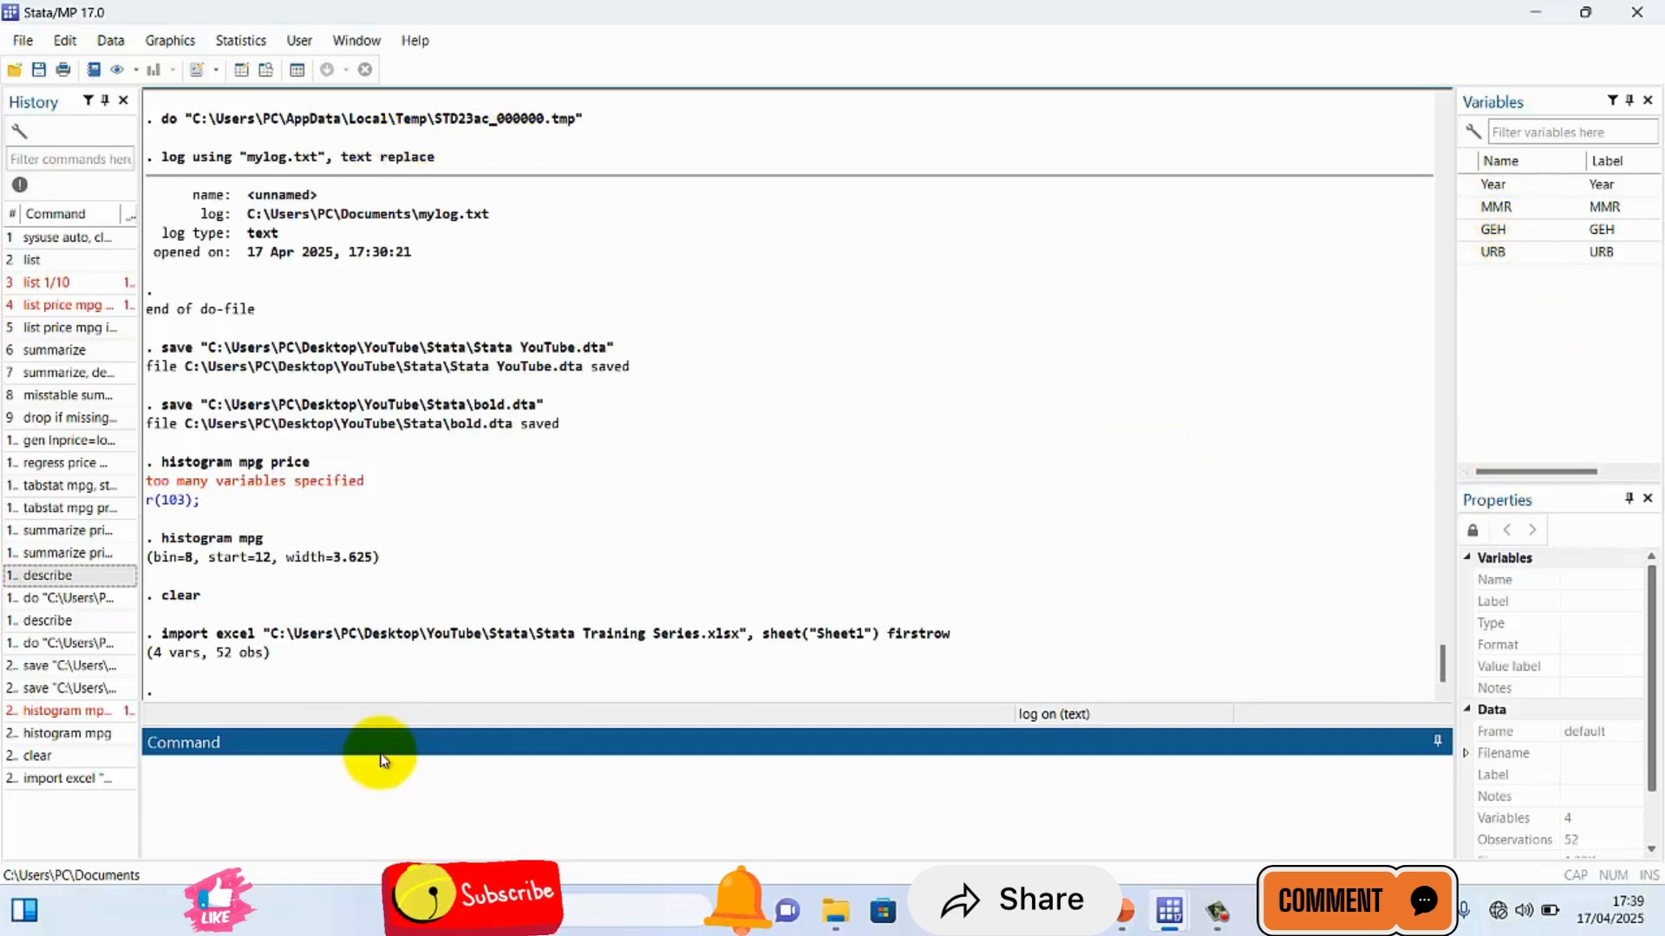
- Run the browse command to inspect the imported dataset, and close the Data Editor
type("brose")
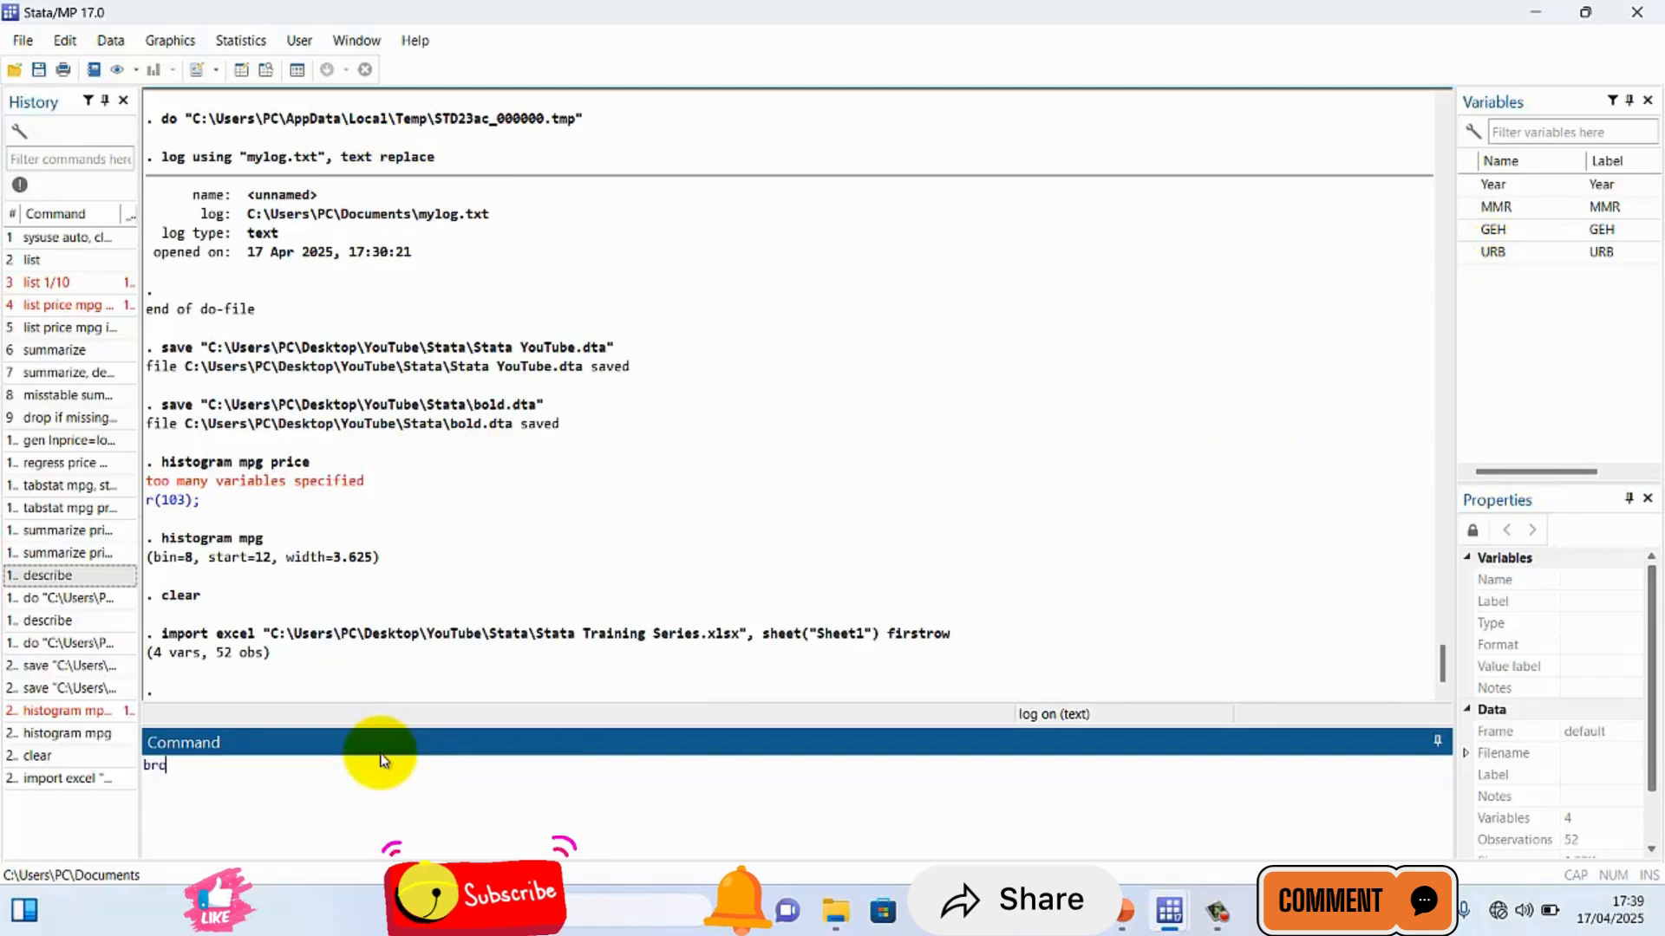
key("BackSpace")
key("BackSpace")
type("wse")
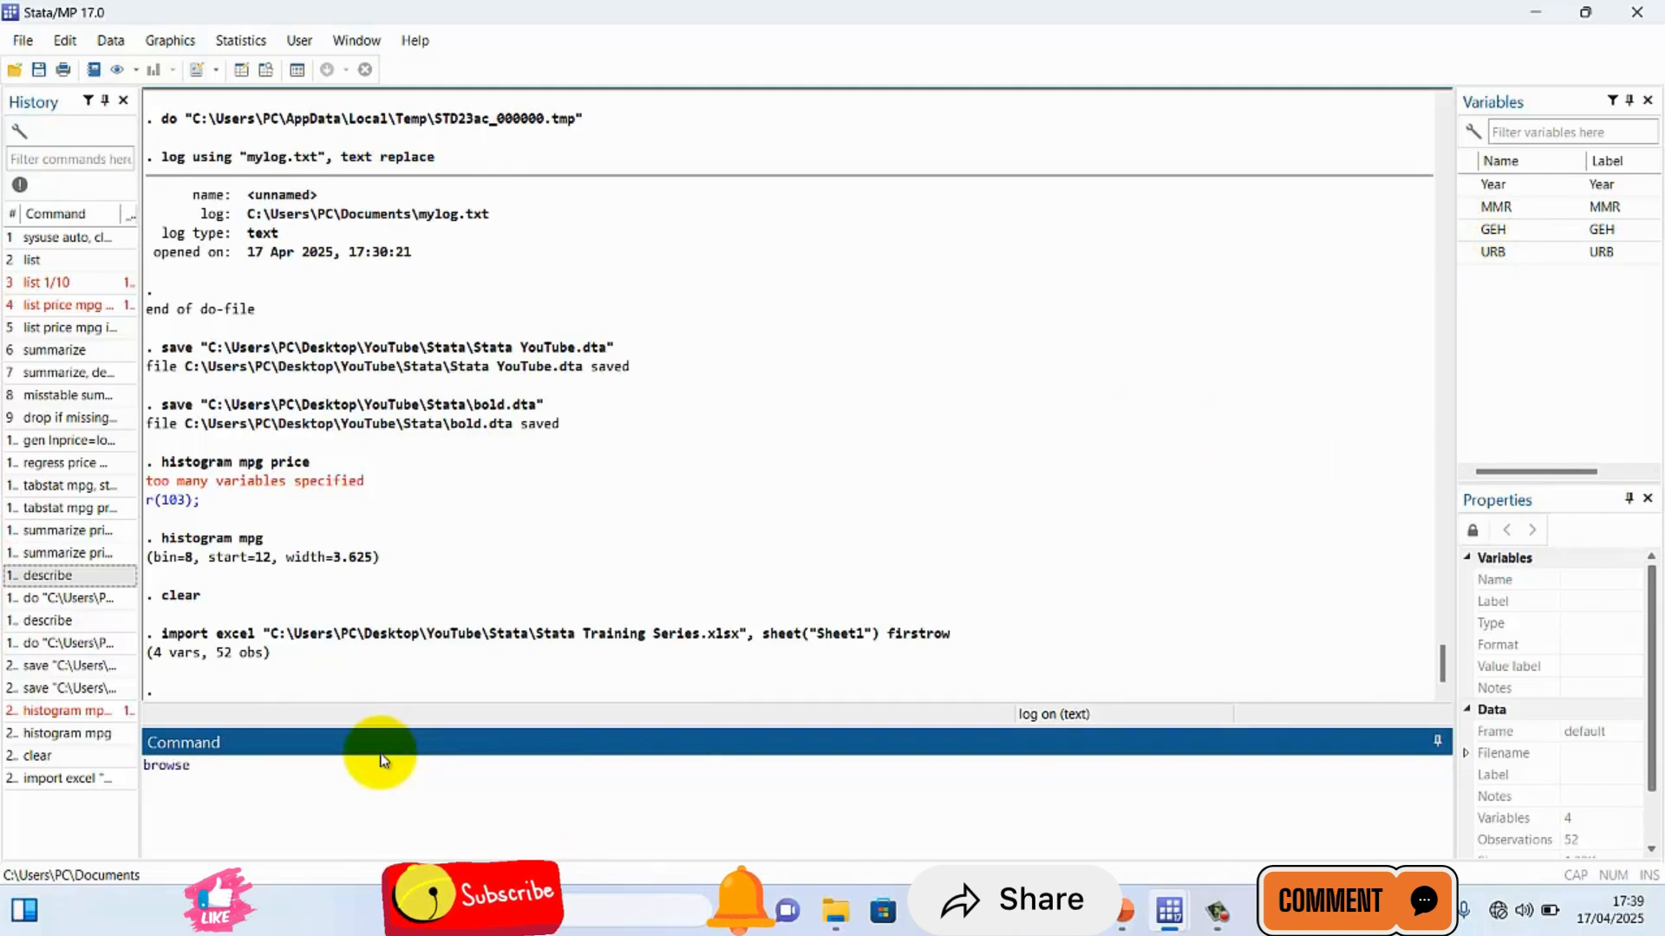
key("Return")
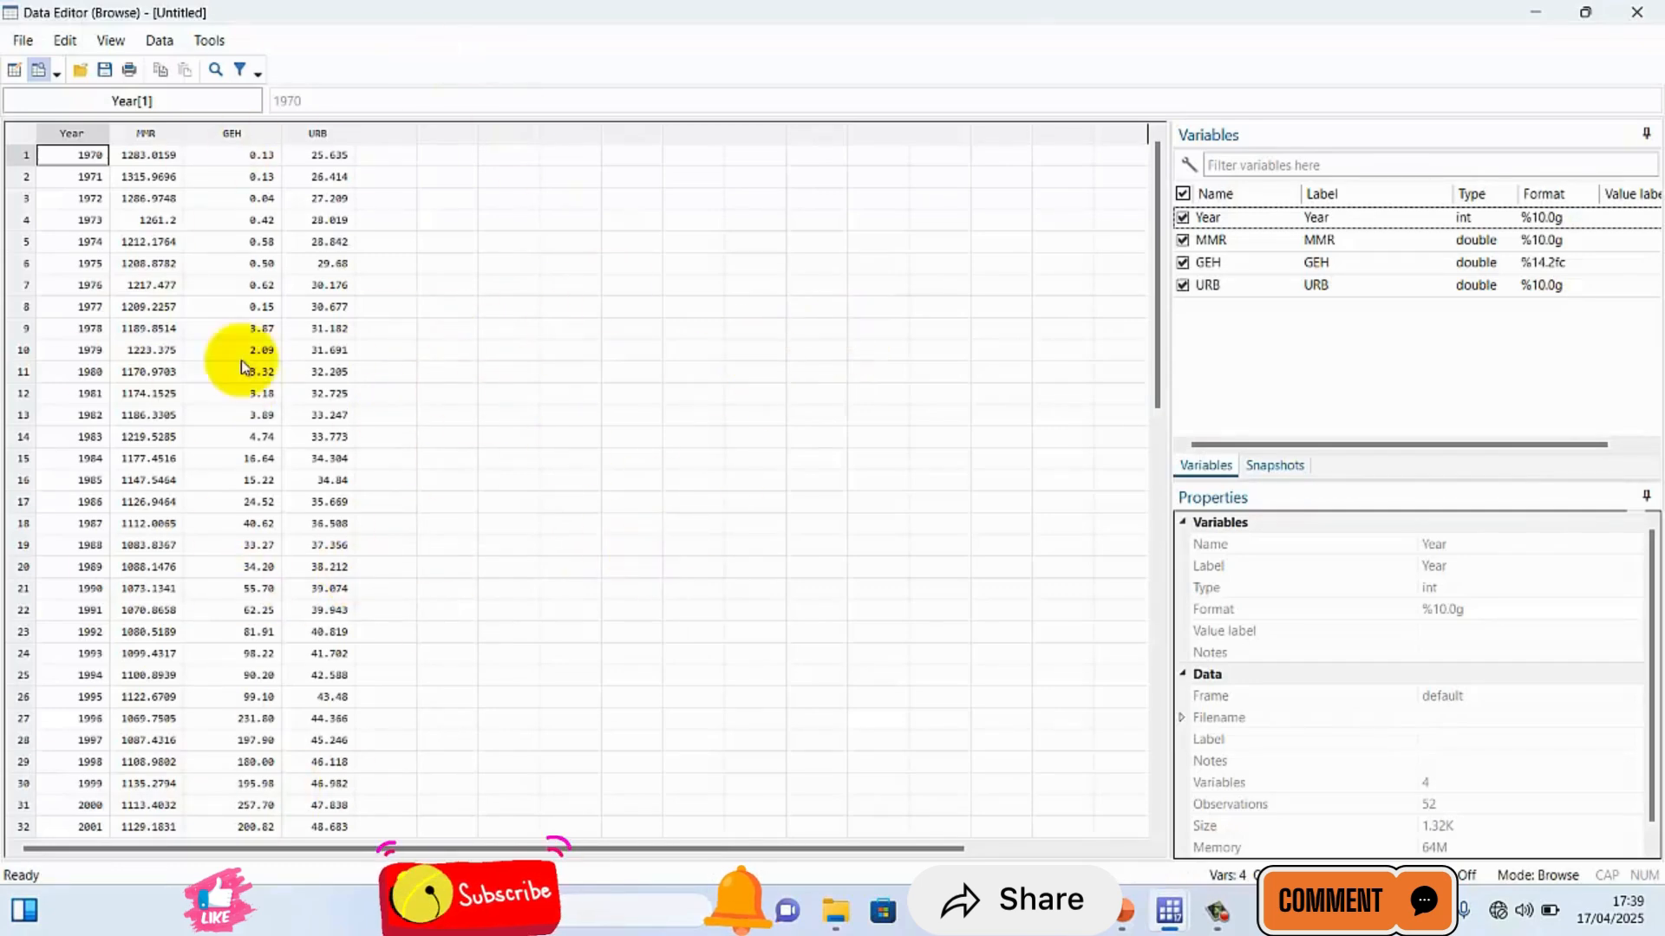
left_click(1652, 13)
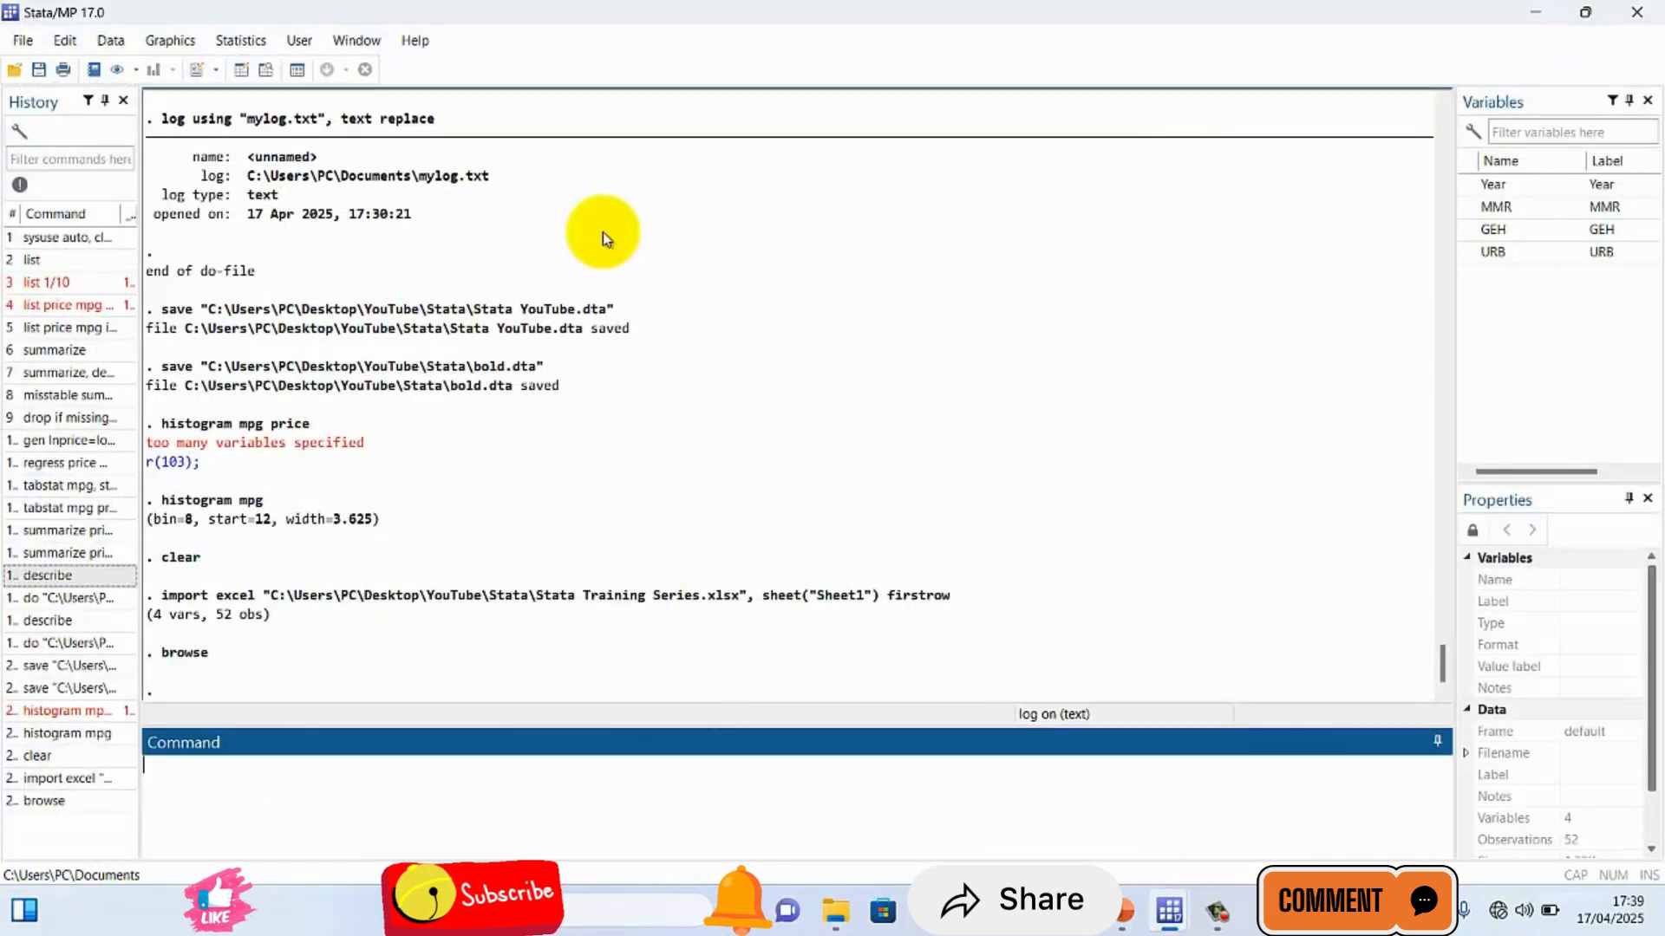
- Reopen the Data Editor in browse mode to view the Year, MMR, GEH and URB columns, and return to the command line
left_click(267, 73)
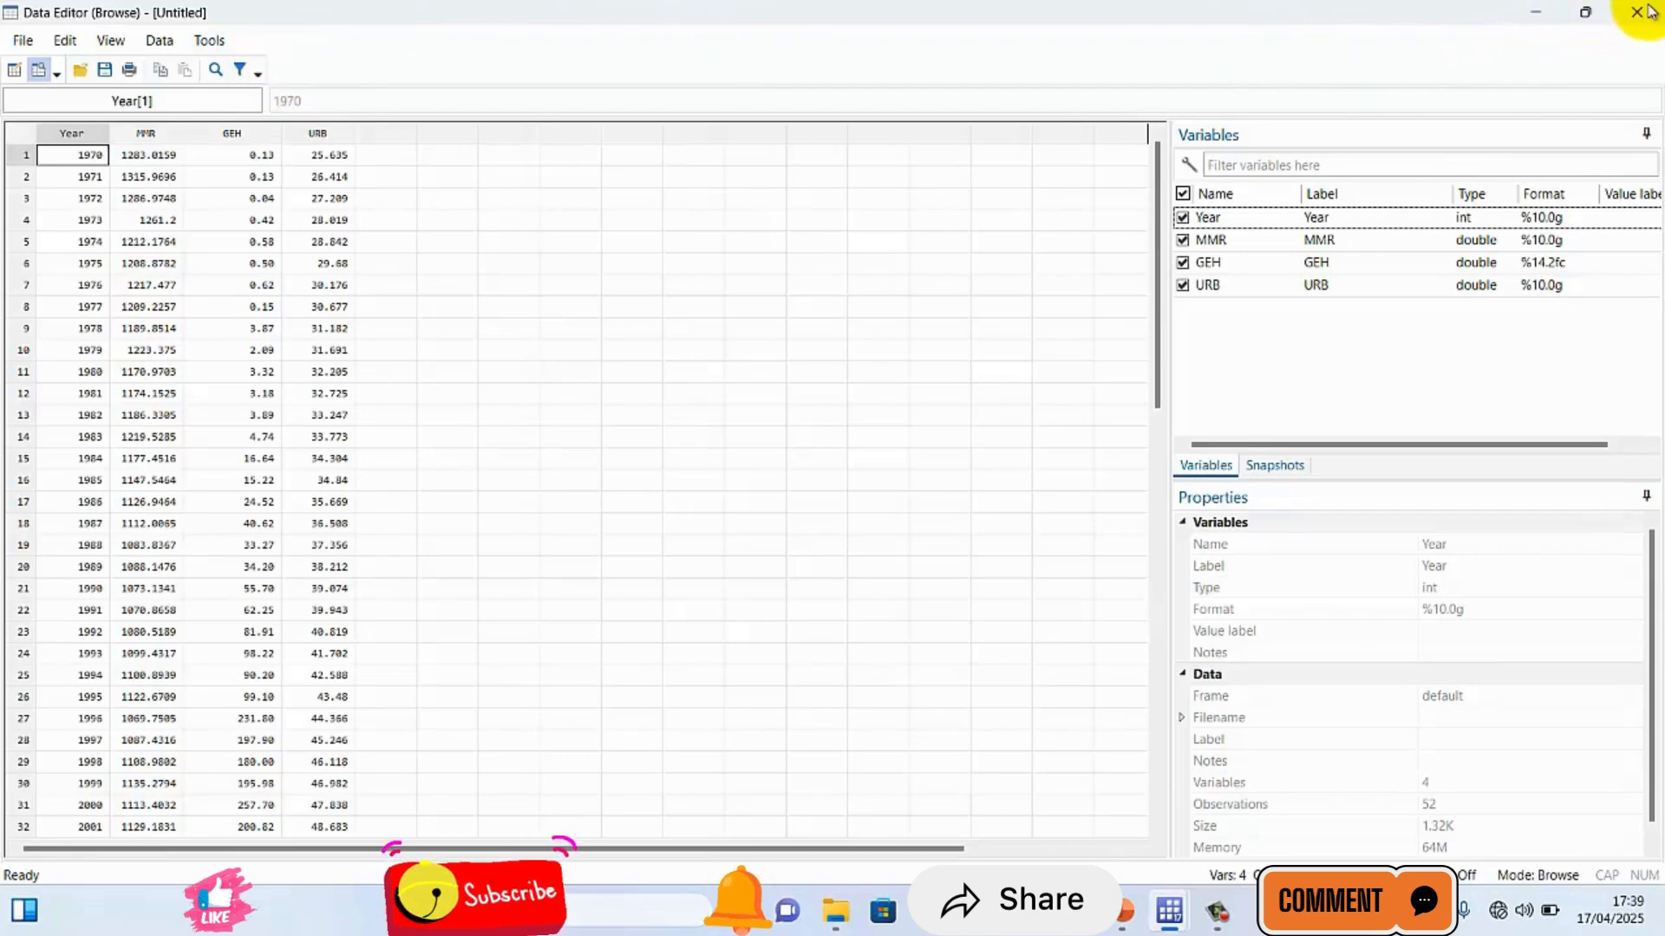
left_click(1533, 12)
left_click(570, 809)
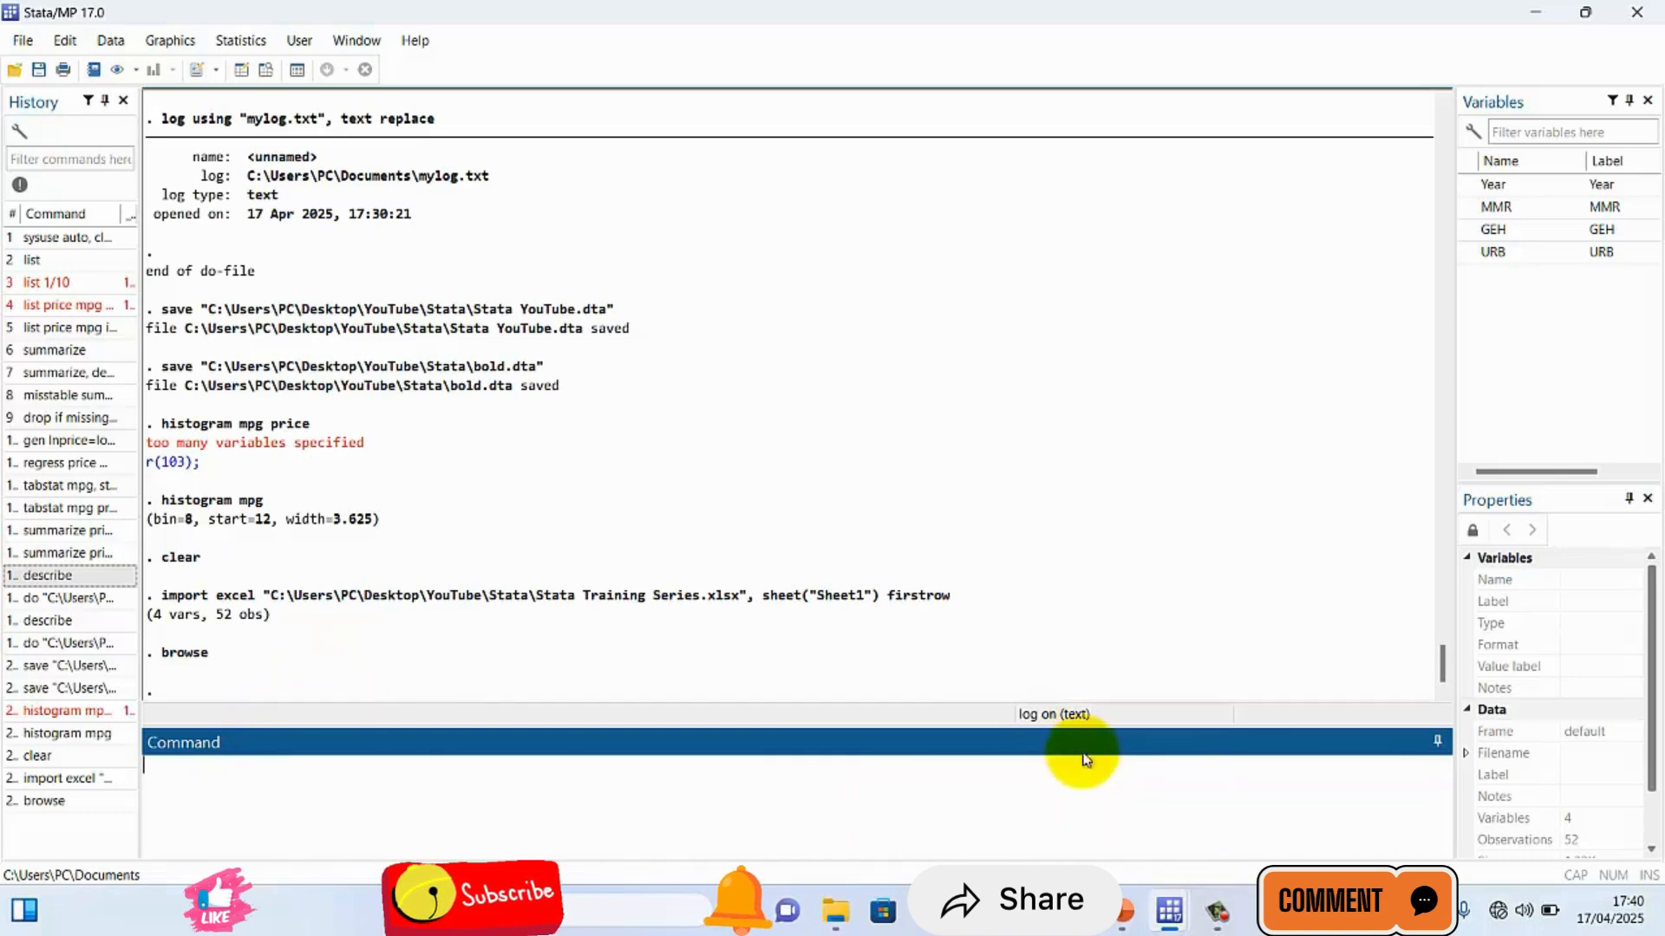
- Check the section on importing data in the "Zero to Hero in Data Analysis Using Stata" do-file, and put the editor away
mouse_move(1169, 909)
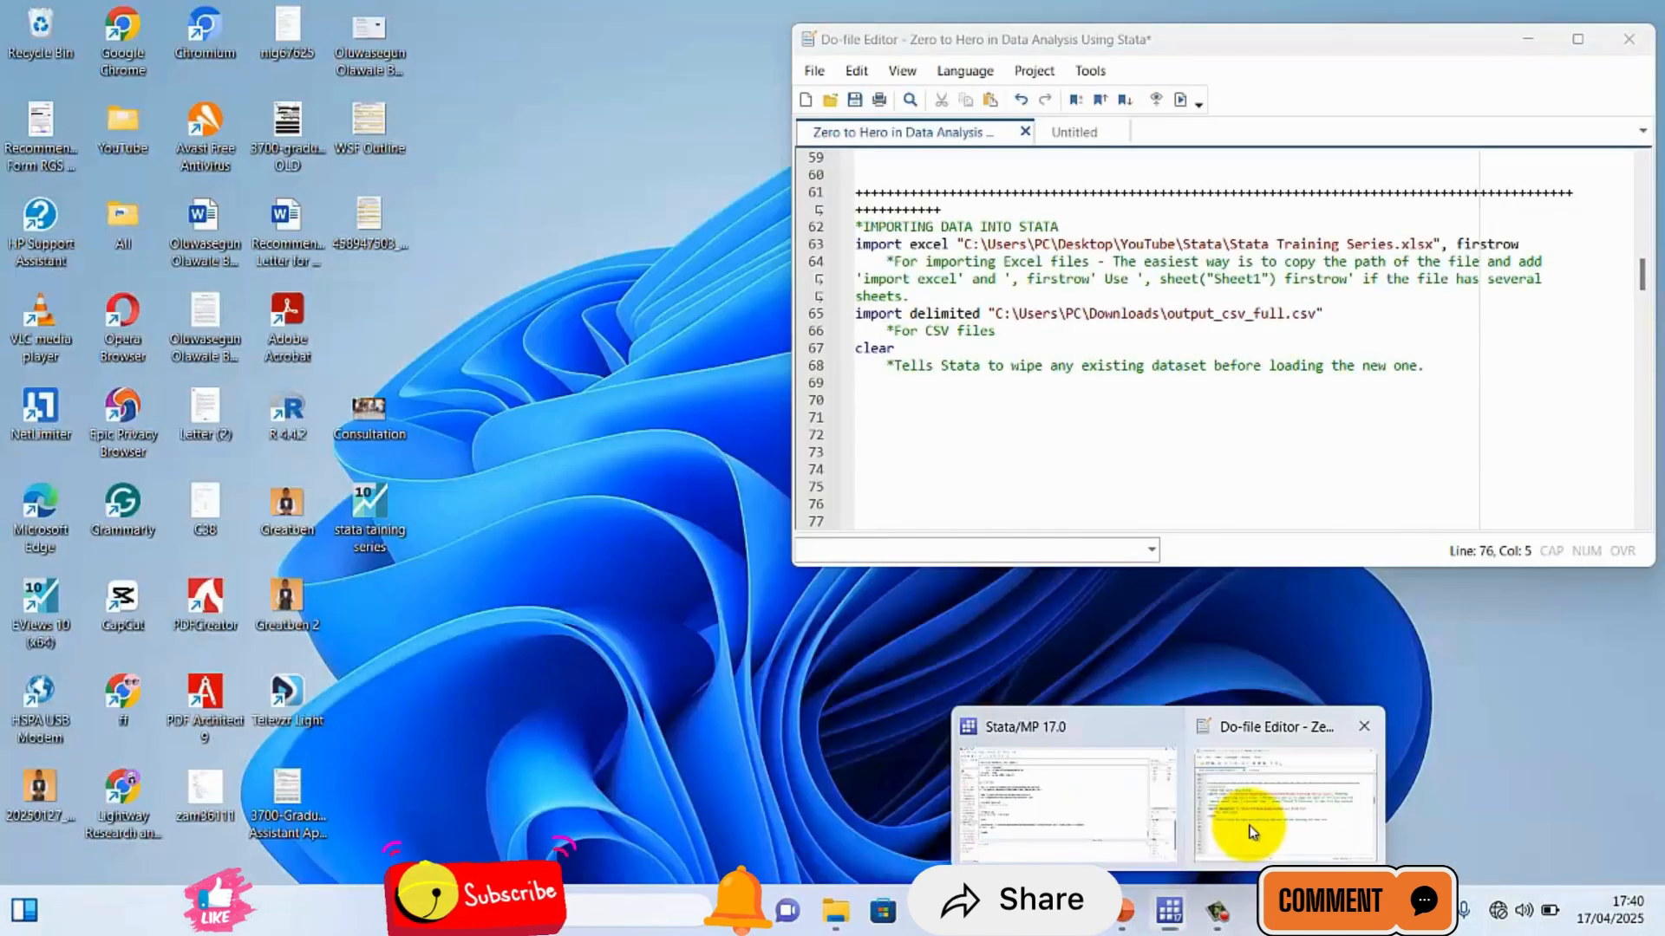
left_click(1249, 829)
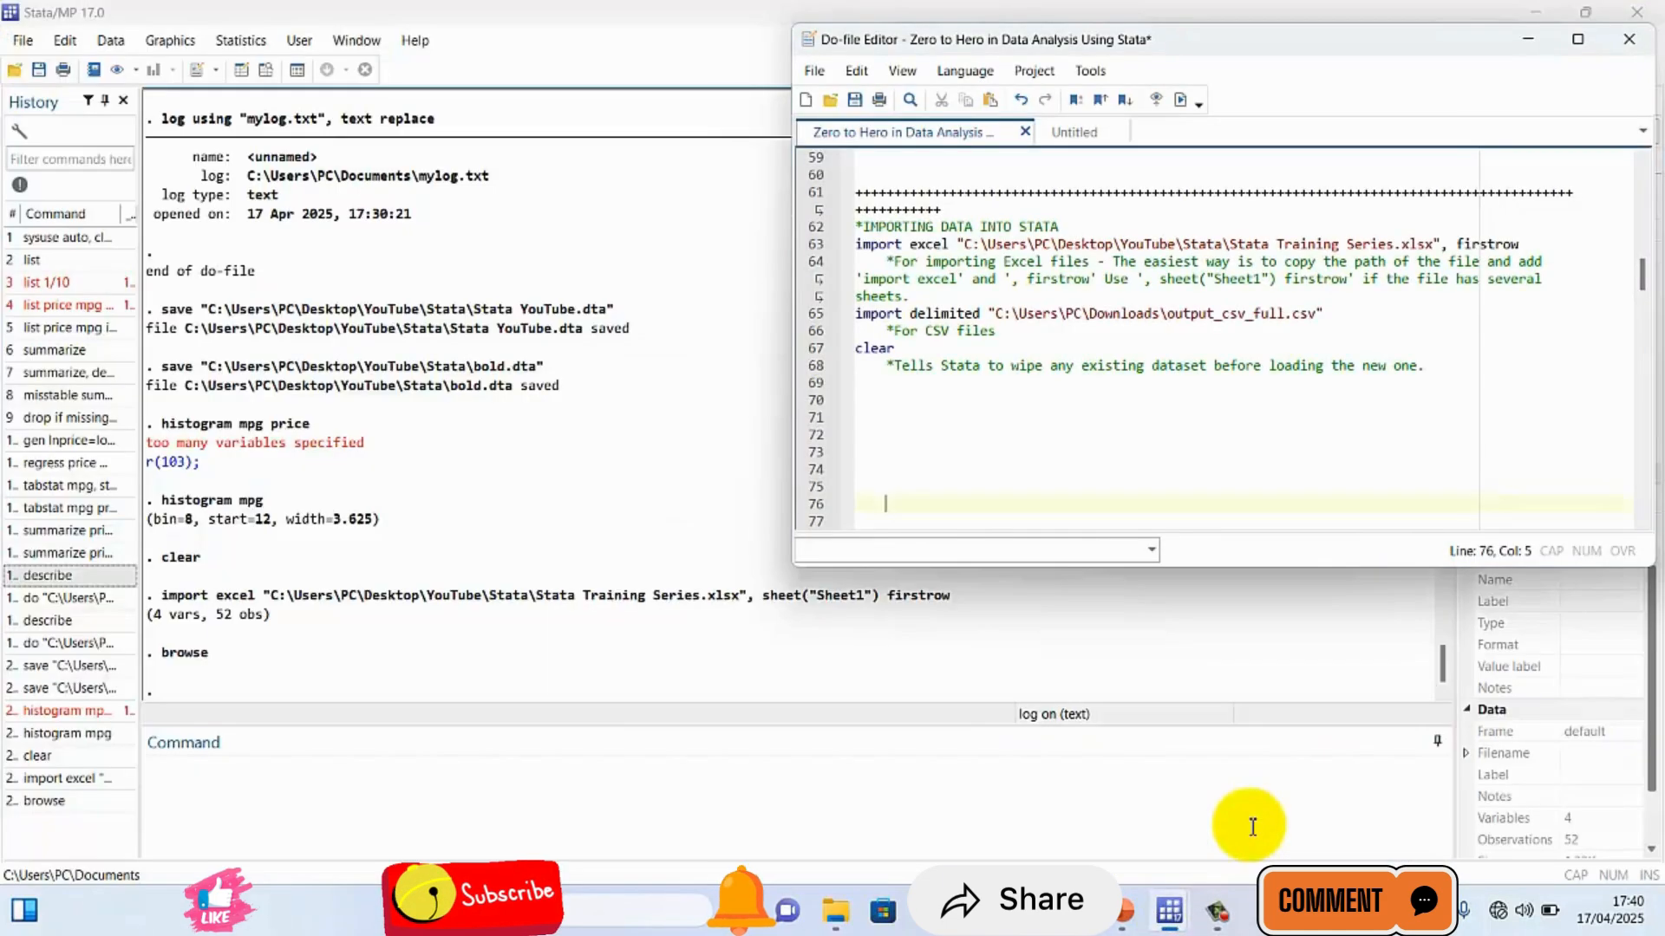
left_click(1528, 34)
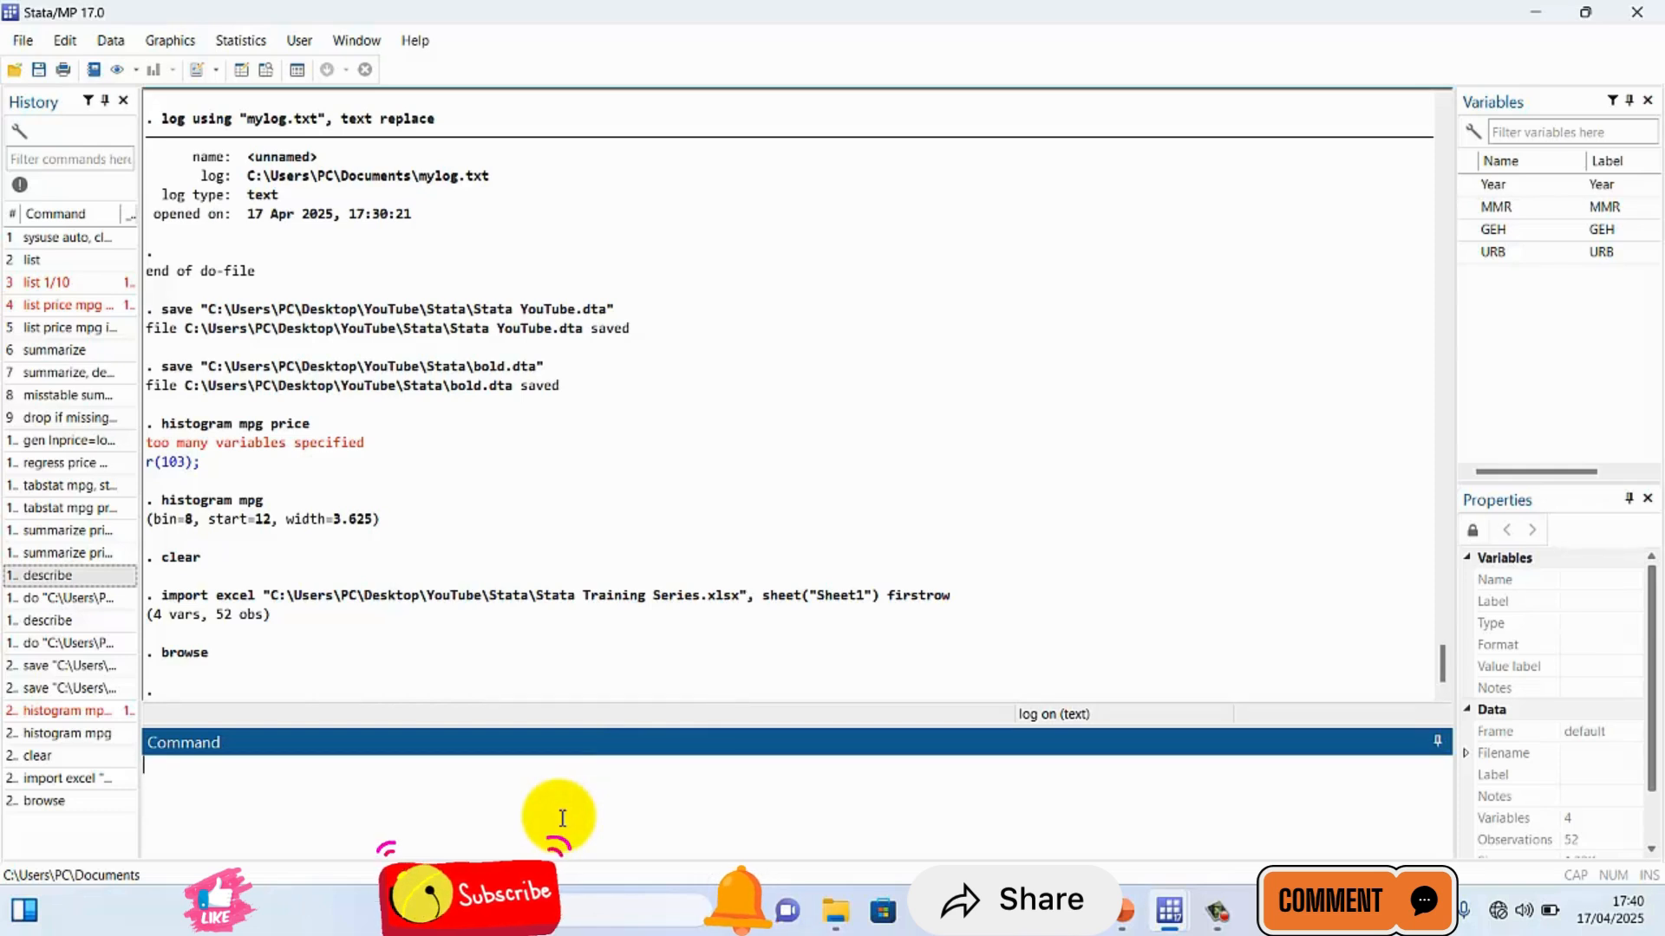
type("import")
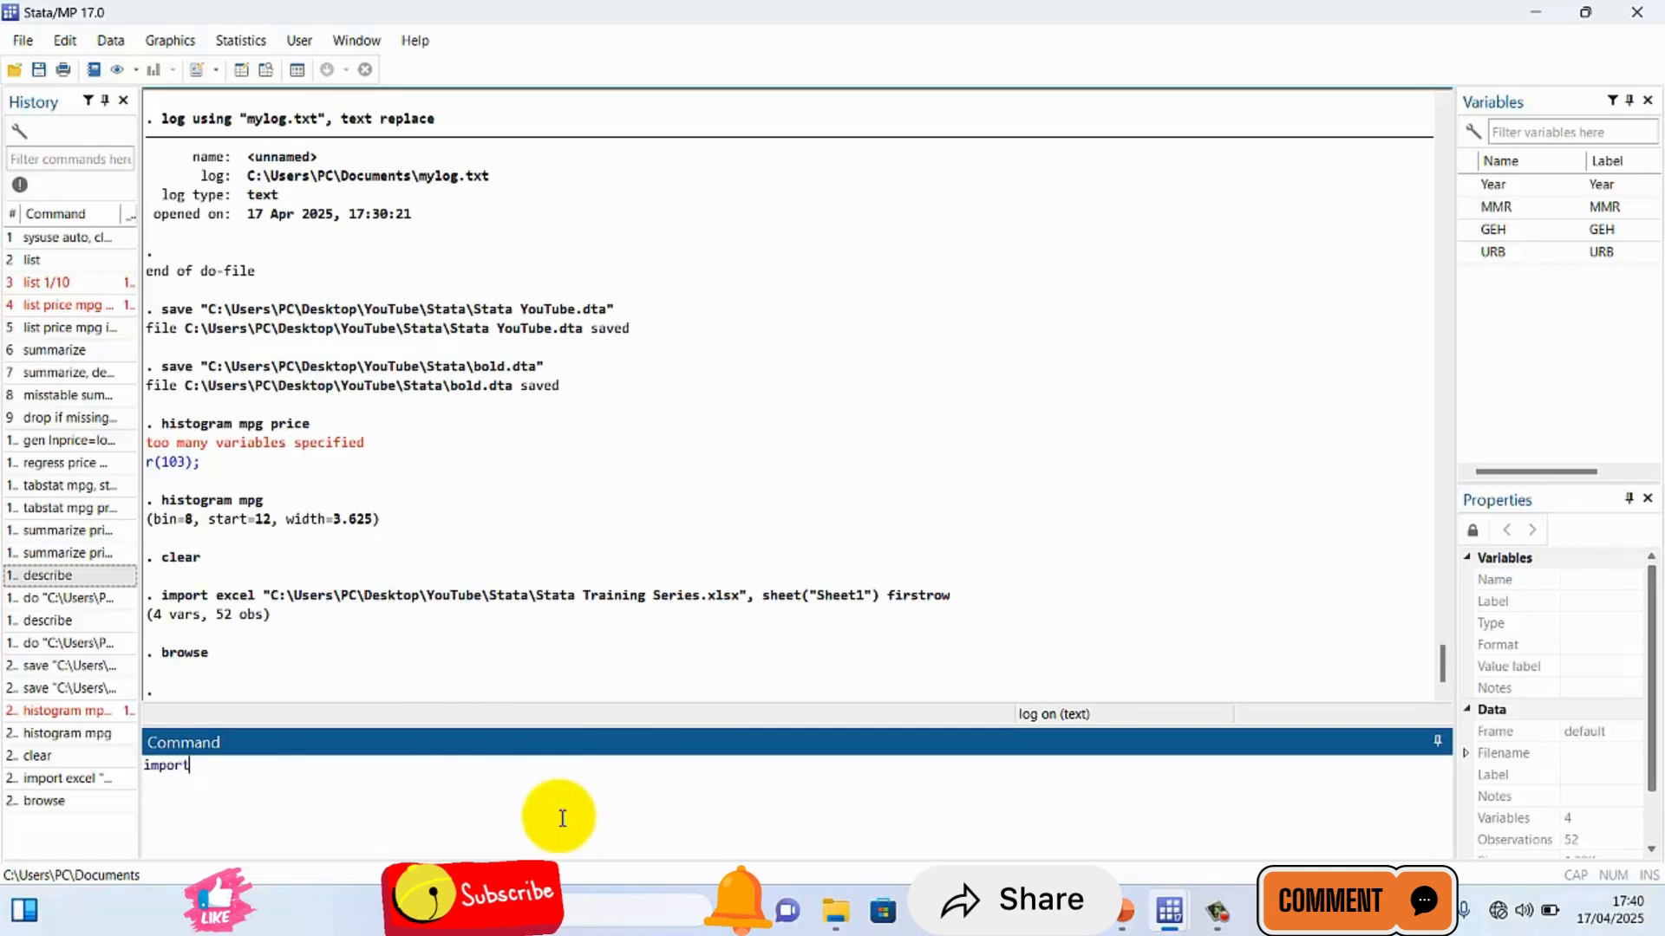
type(" excel")
key("ctrl+a")
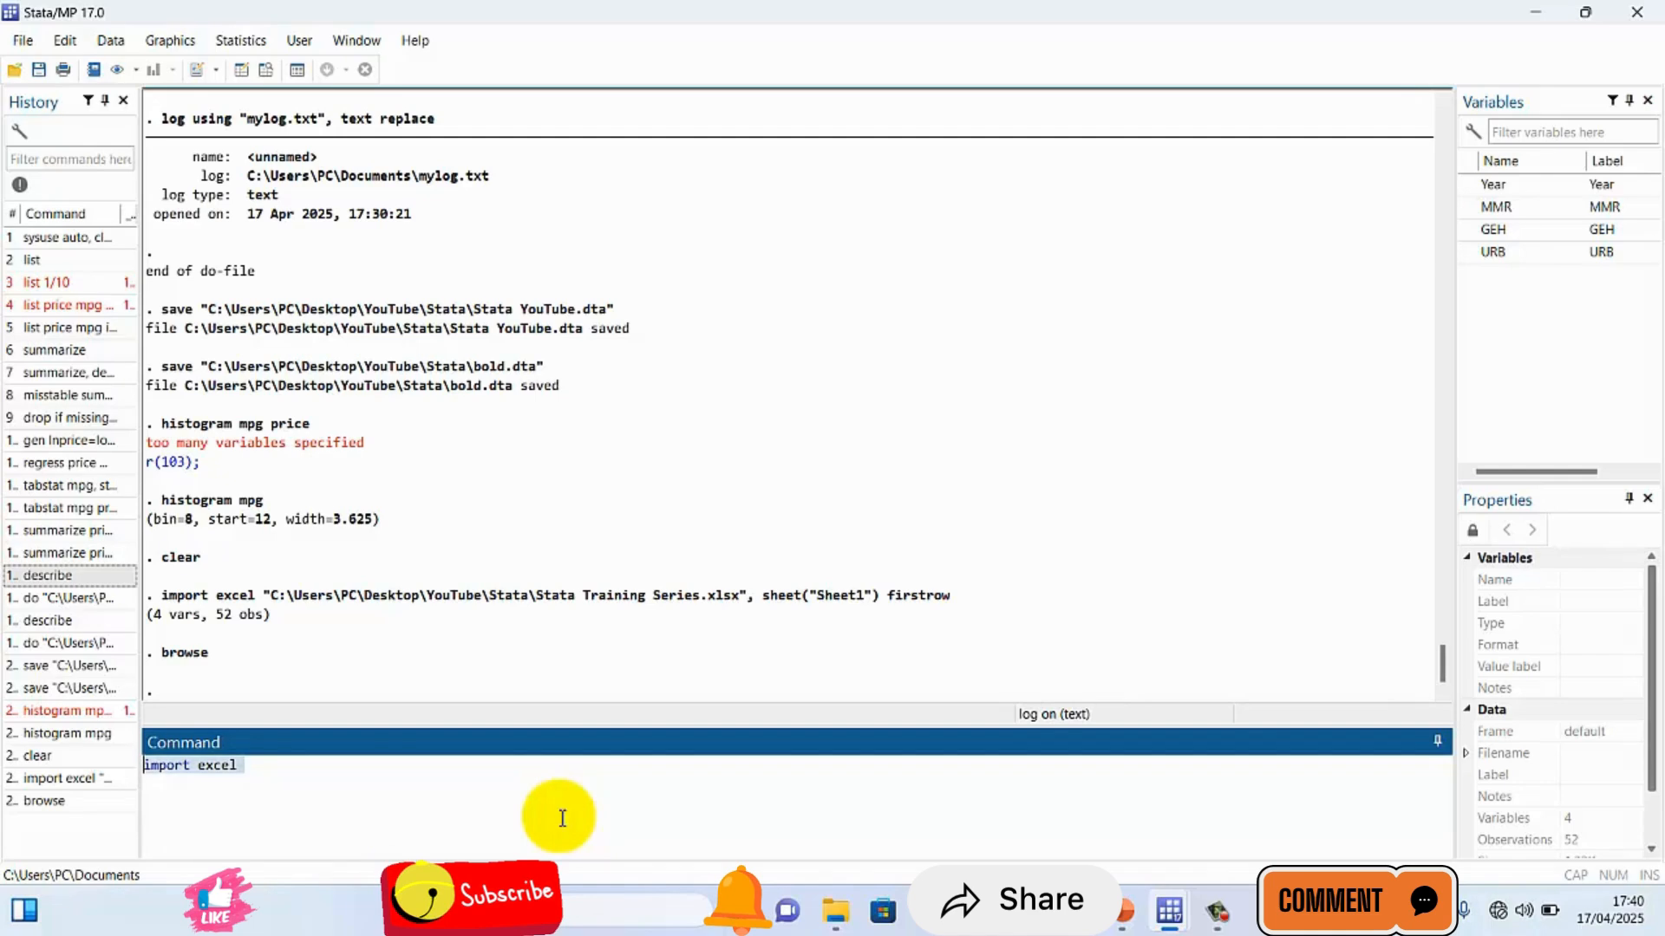
key("Delete")
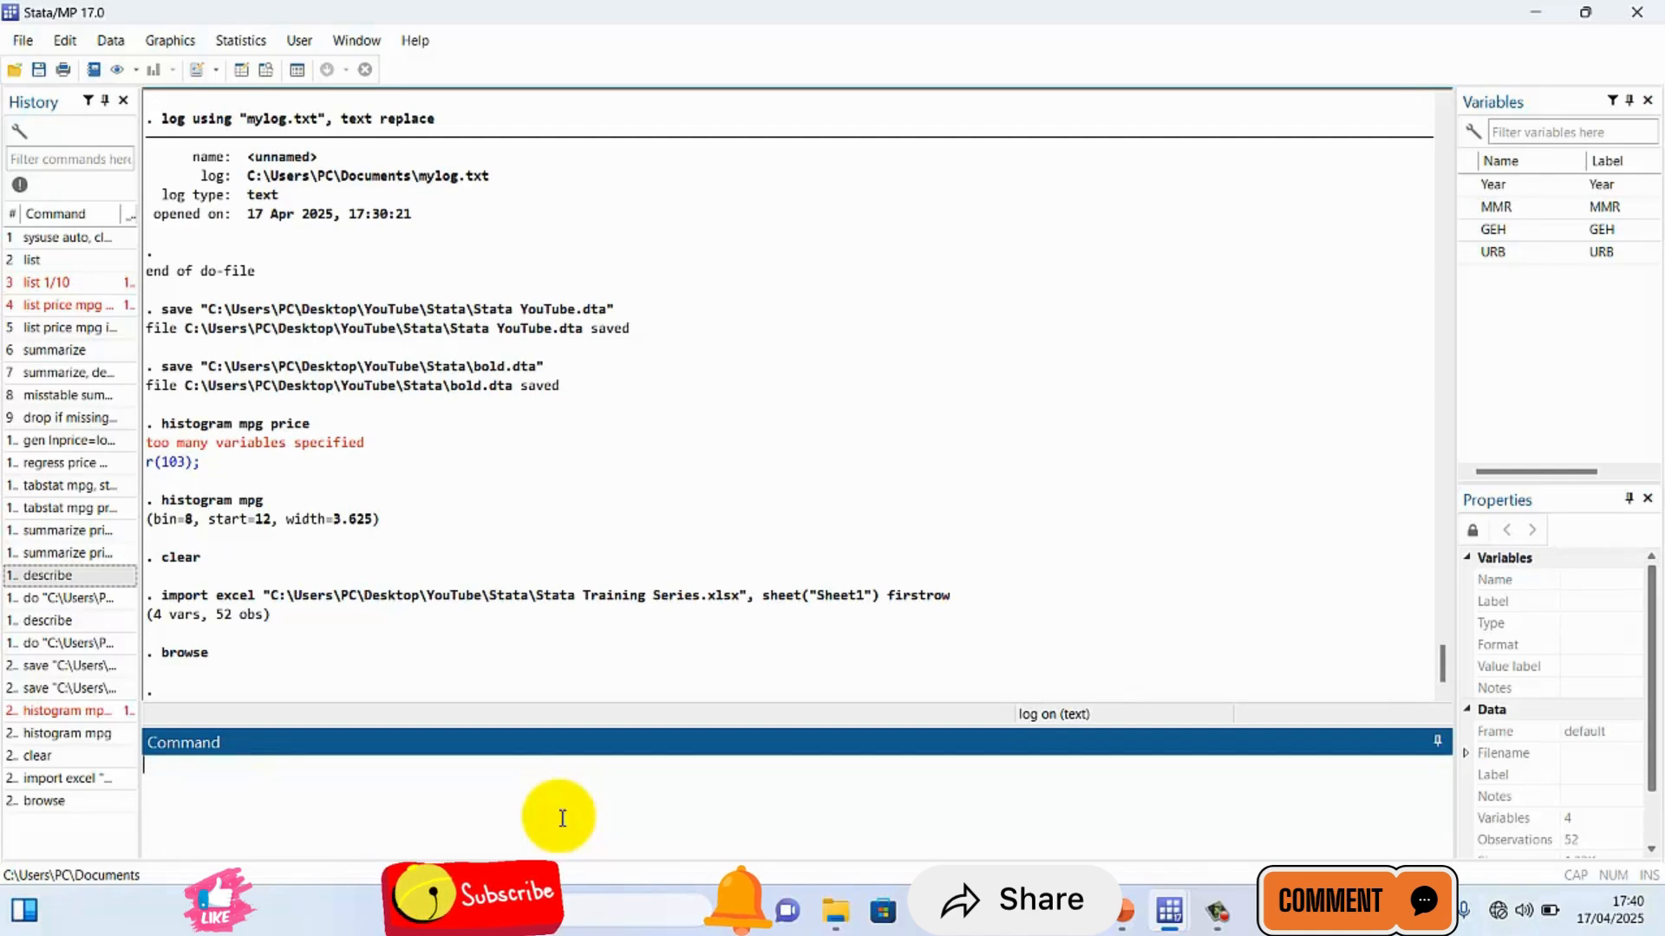
- Clear the imported dataset and begin a new command with "import excel"
type("clear")
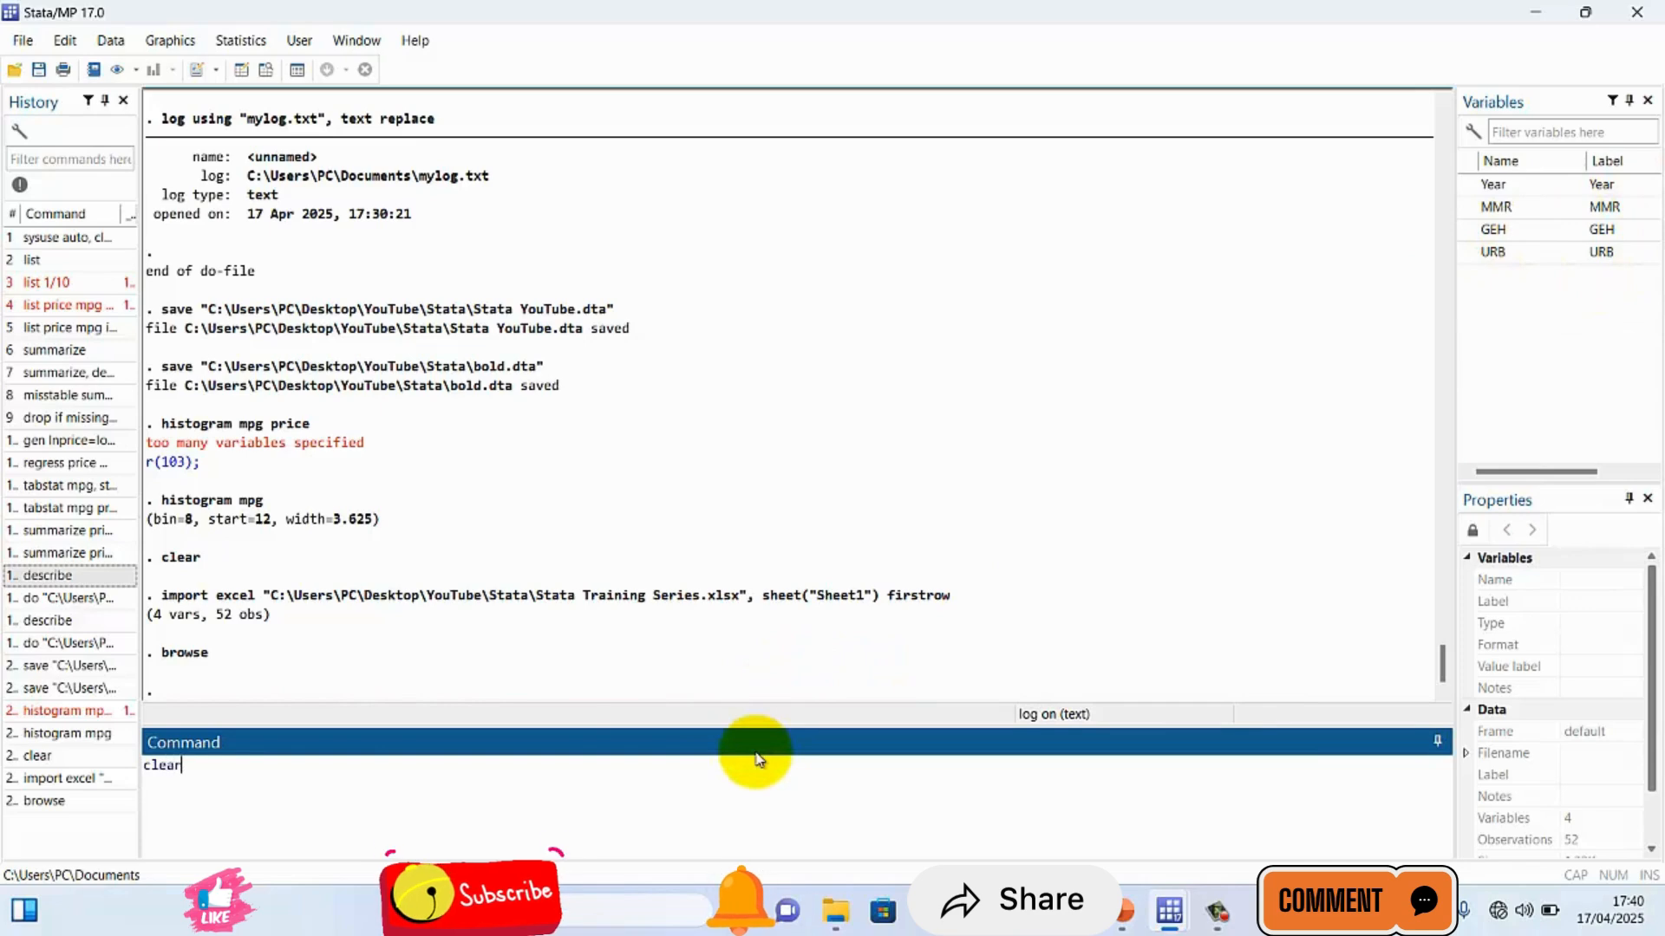
key("Return")
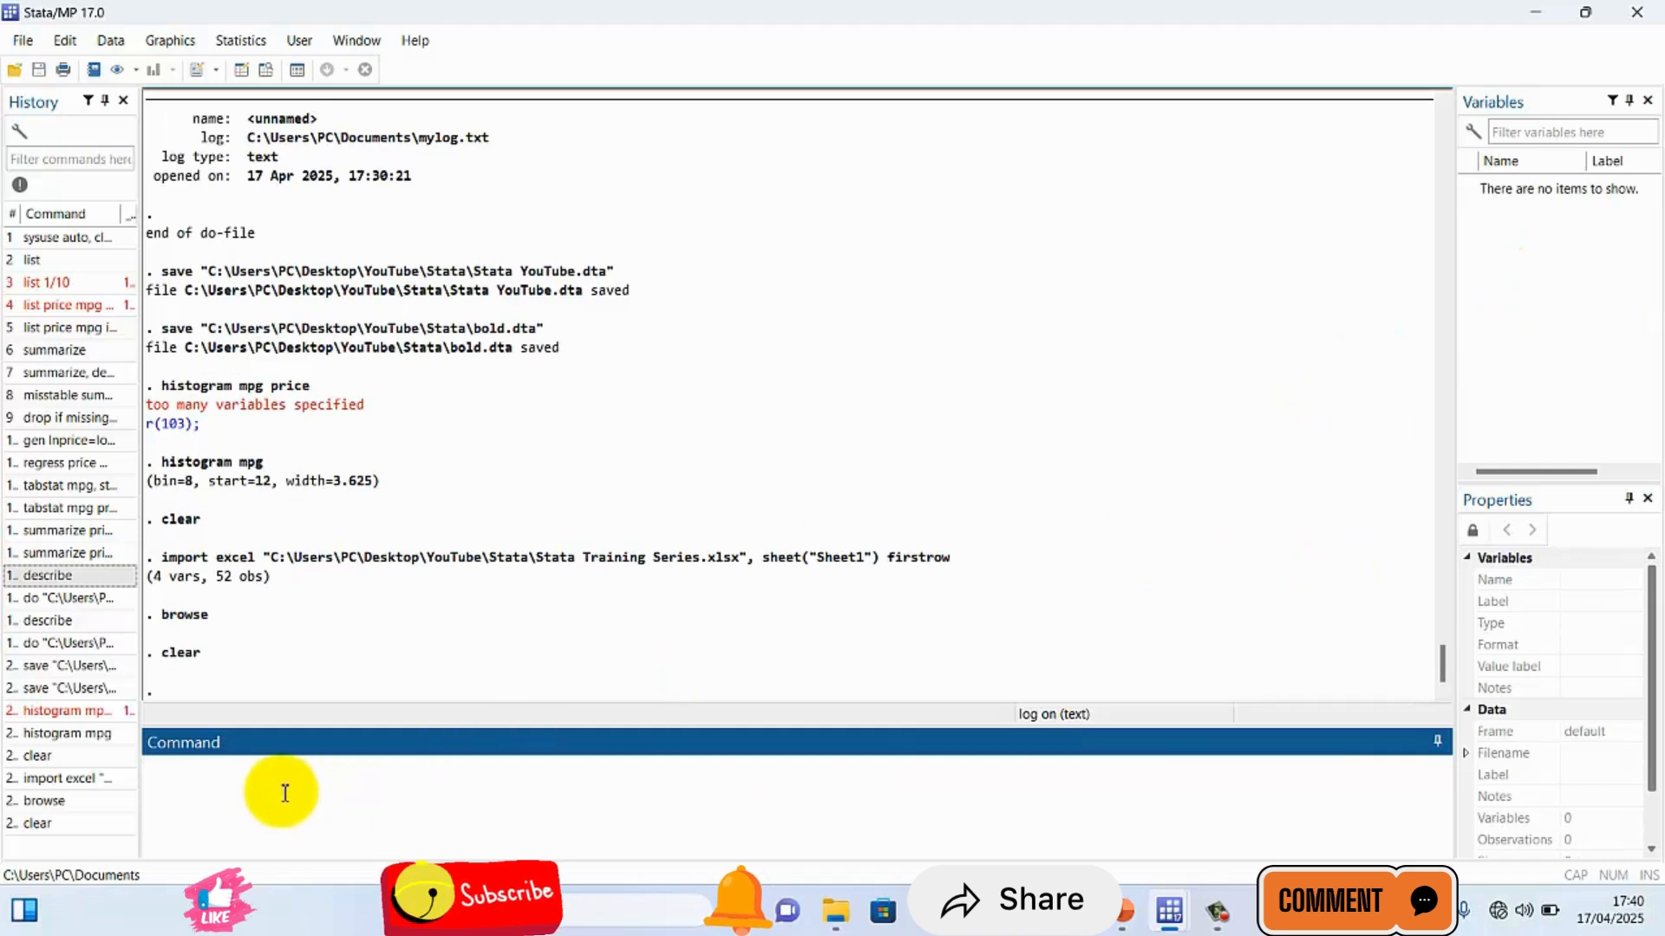
type("import excel")
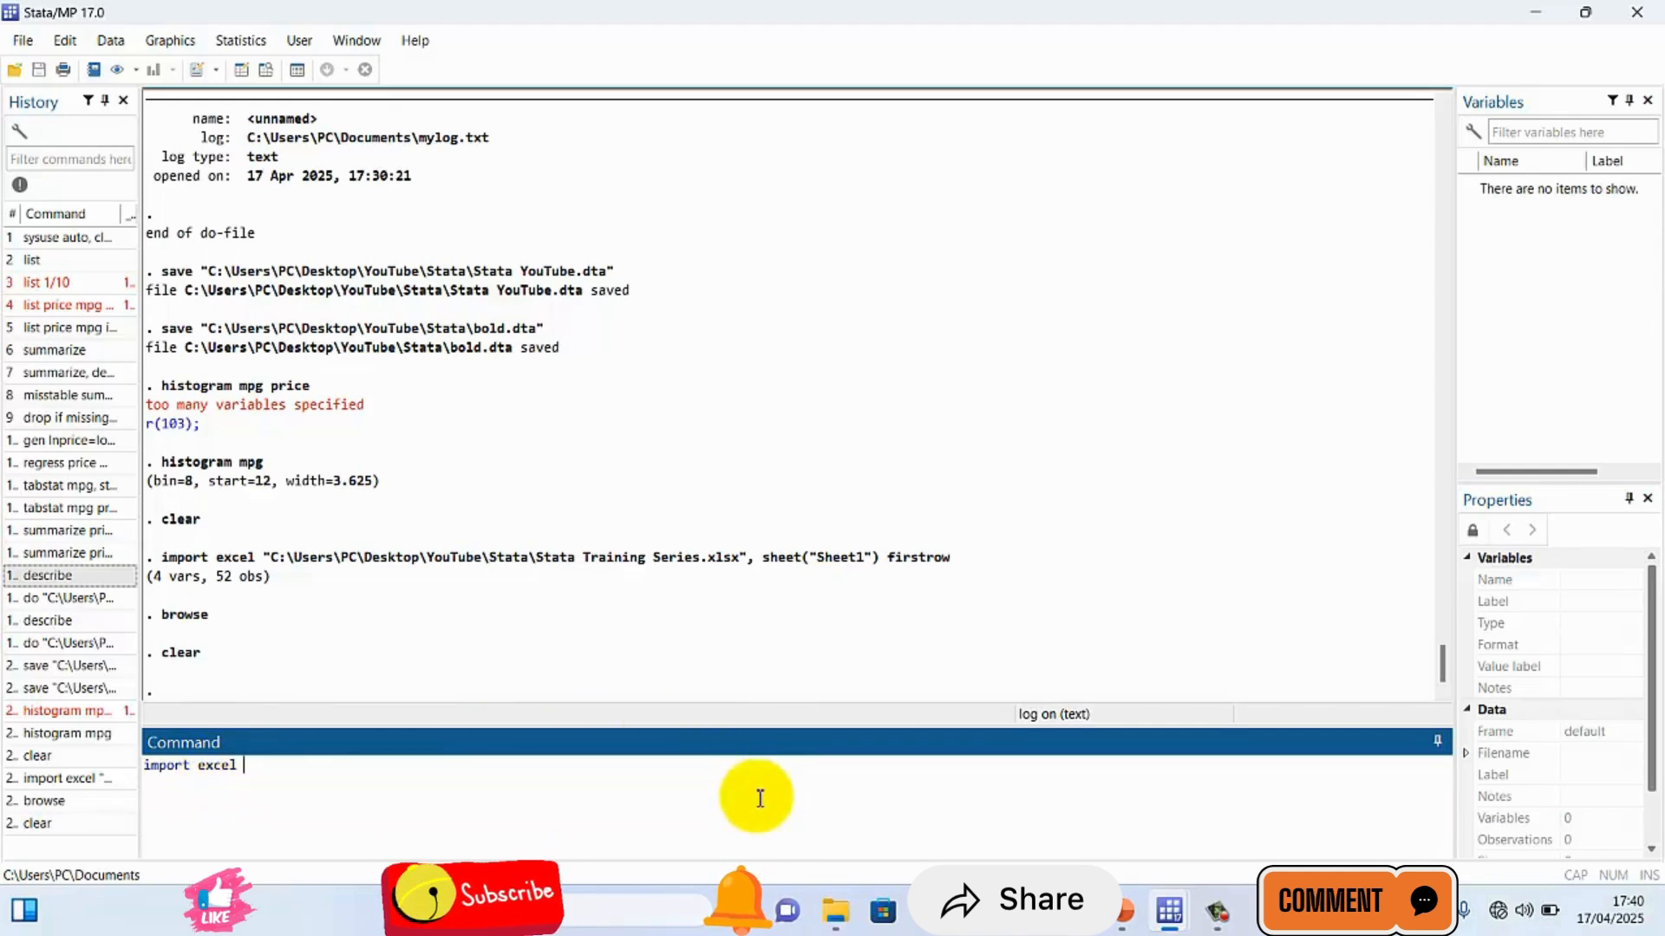
- Switch to File Explorer and copy the full path of the Stata Training Series Excel workbook
mouse_move(843, 902)
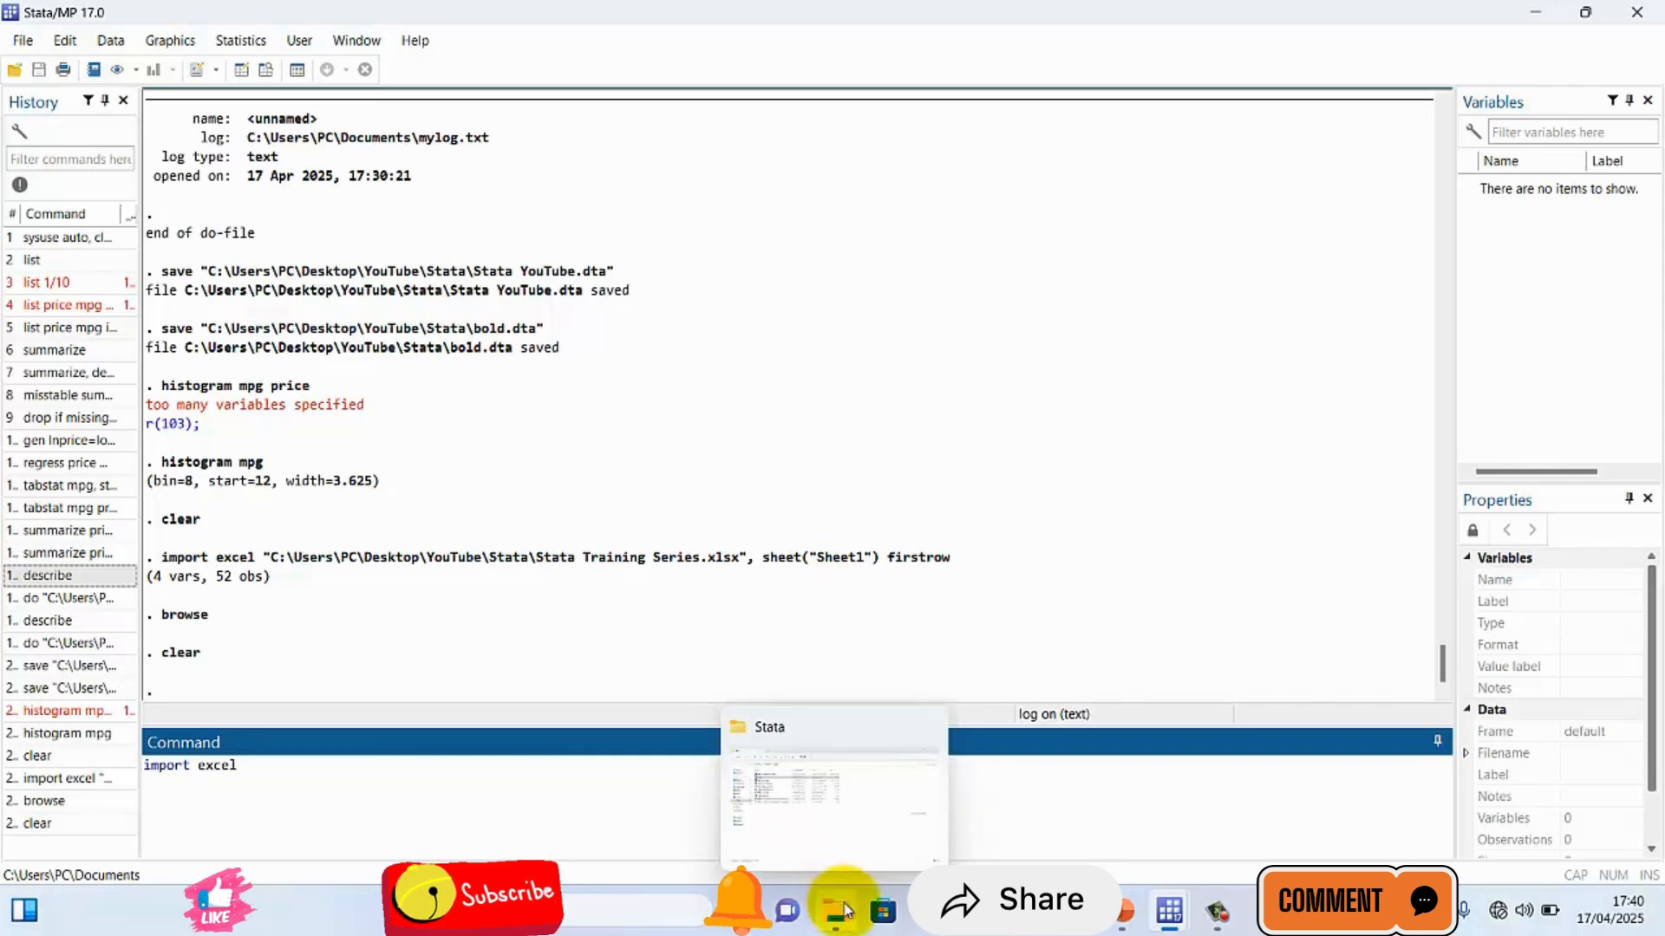
left_click(844, 799)
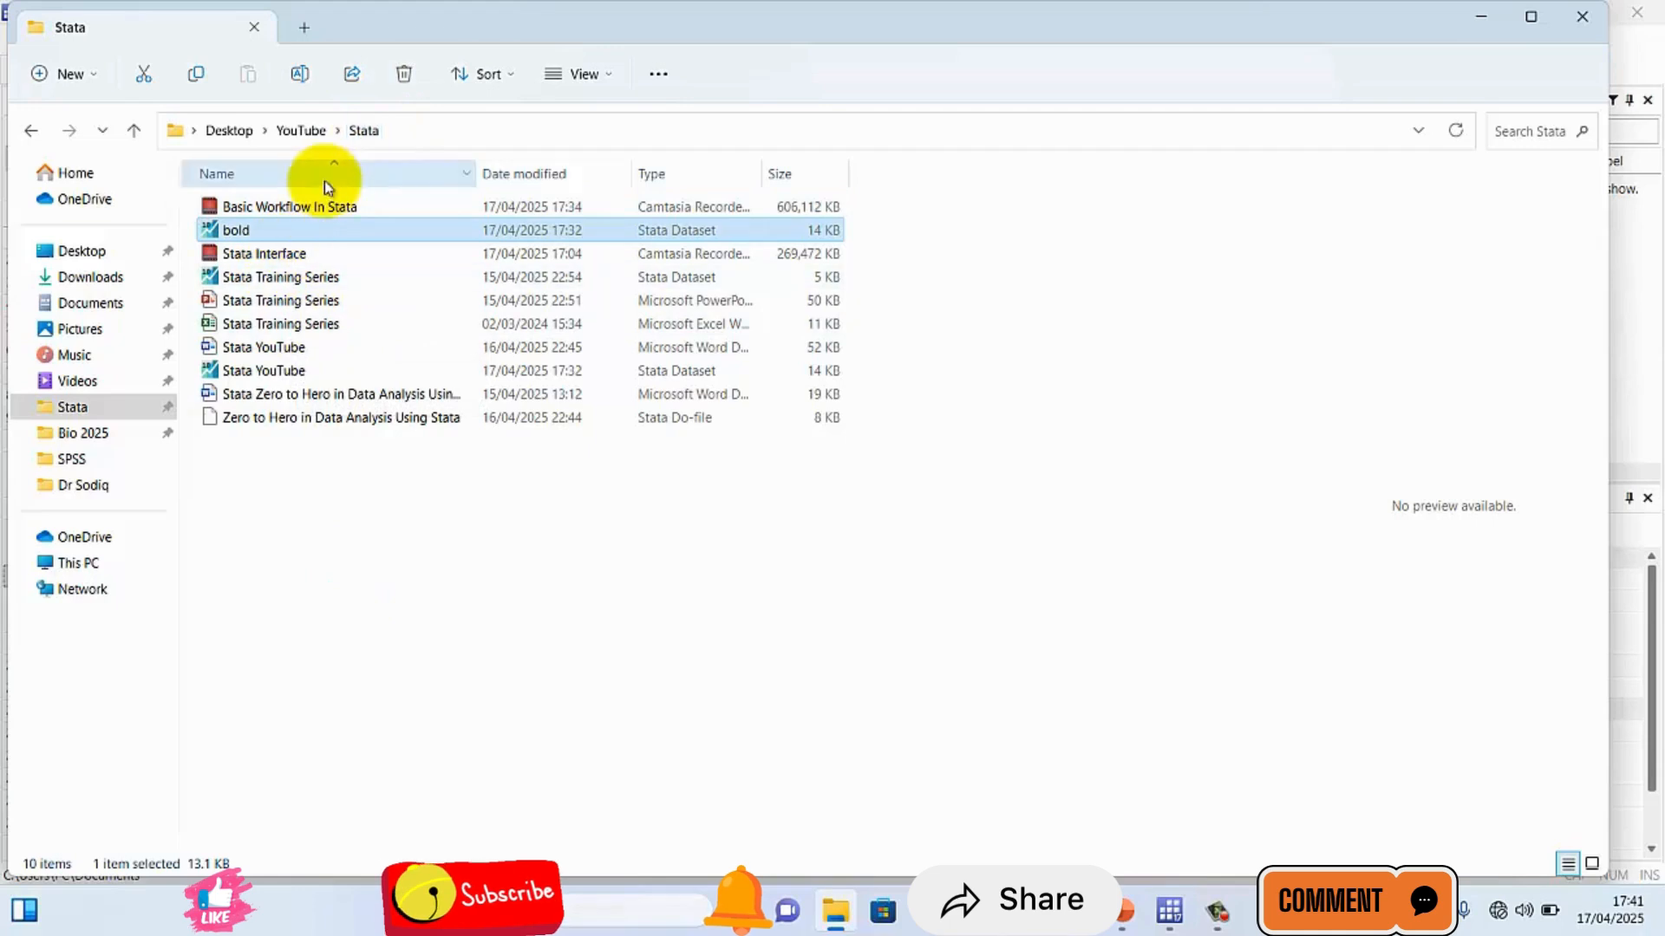
left_click(272, 326)
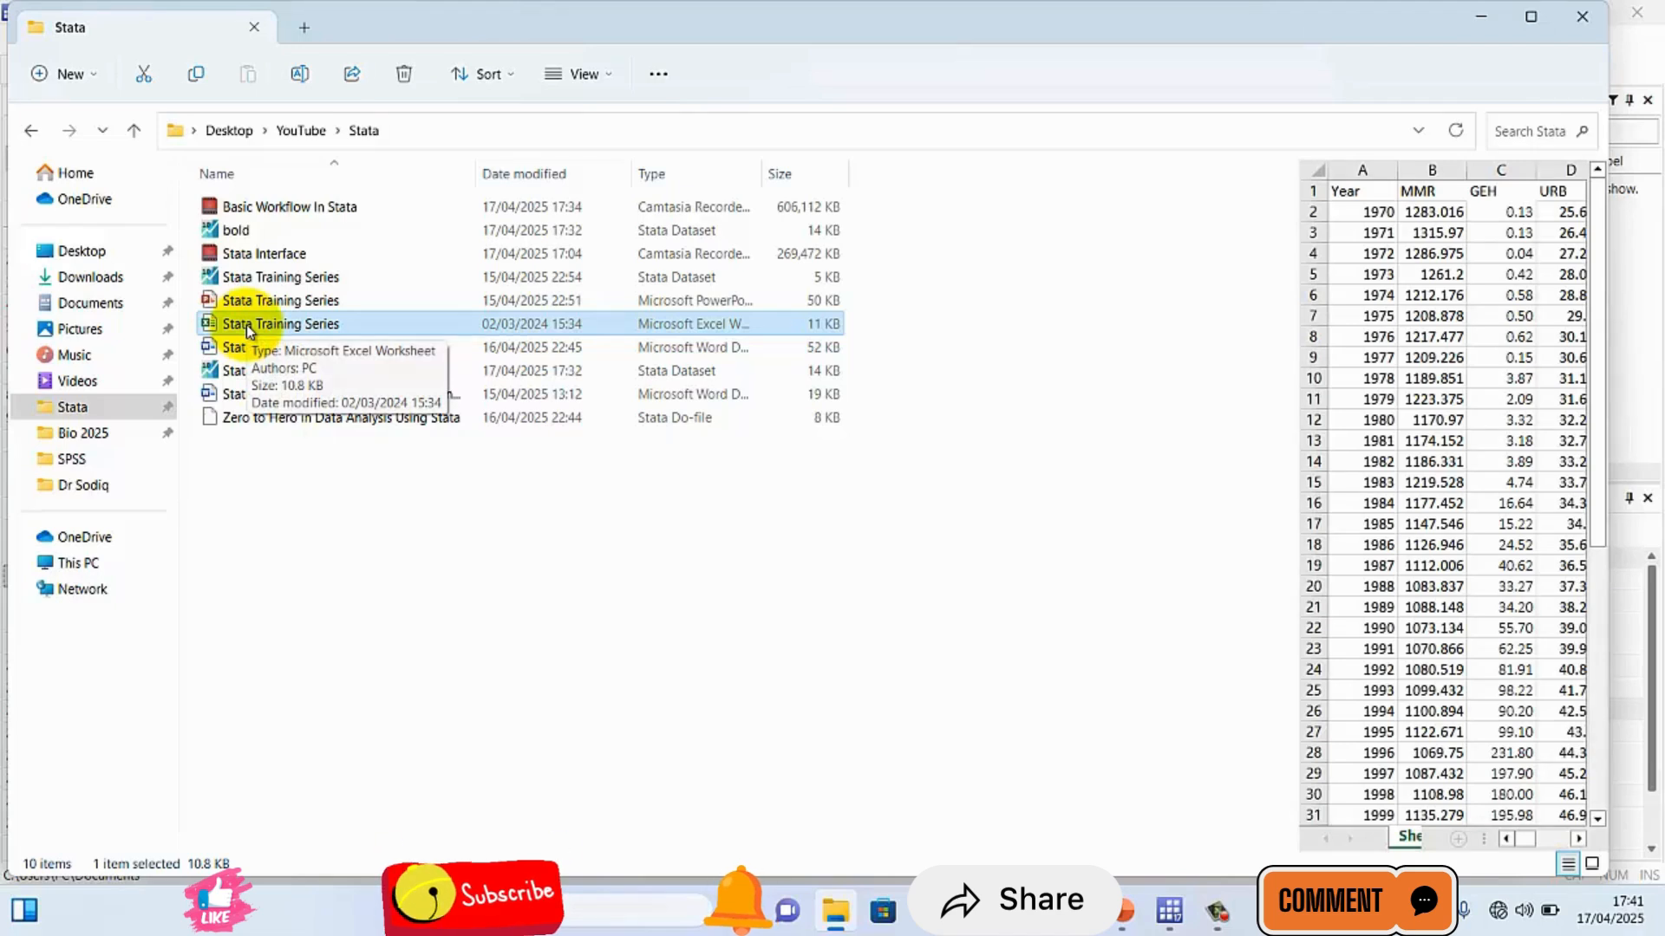
right_click(246, 325)
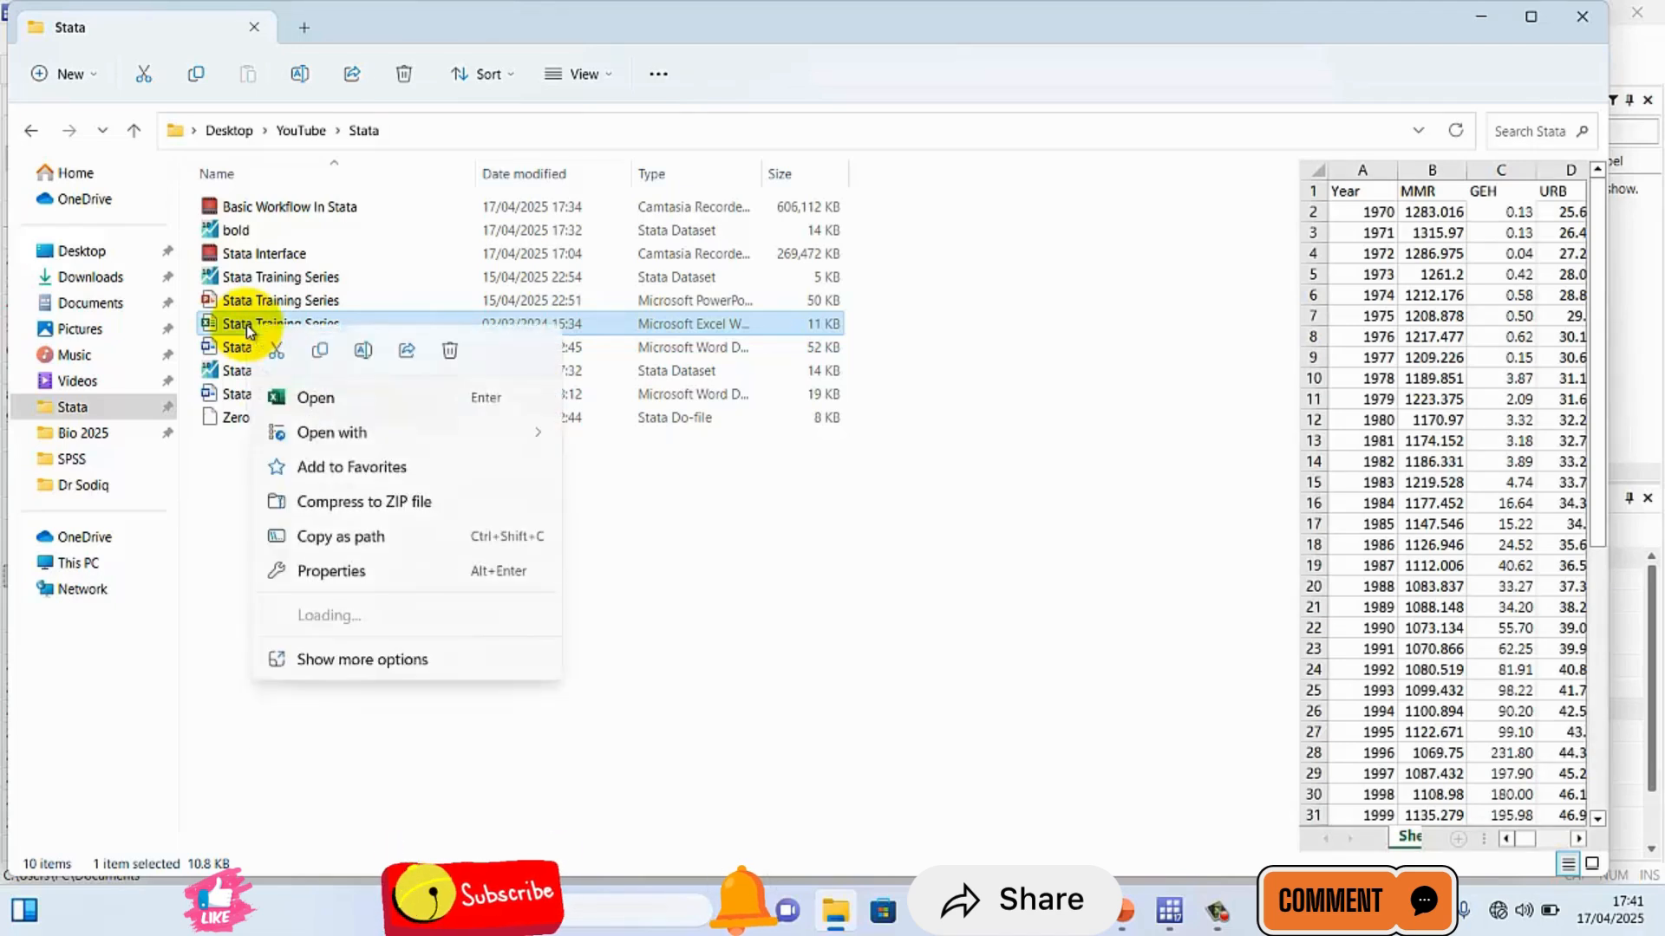
left_click(371, 537)
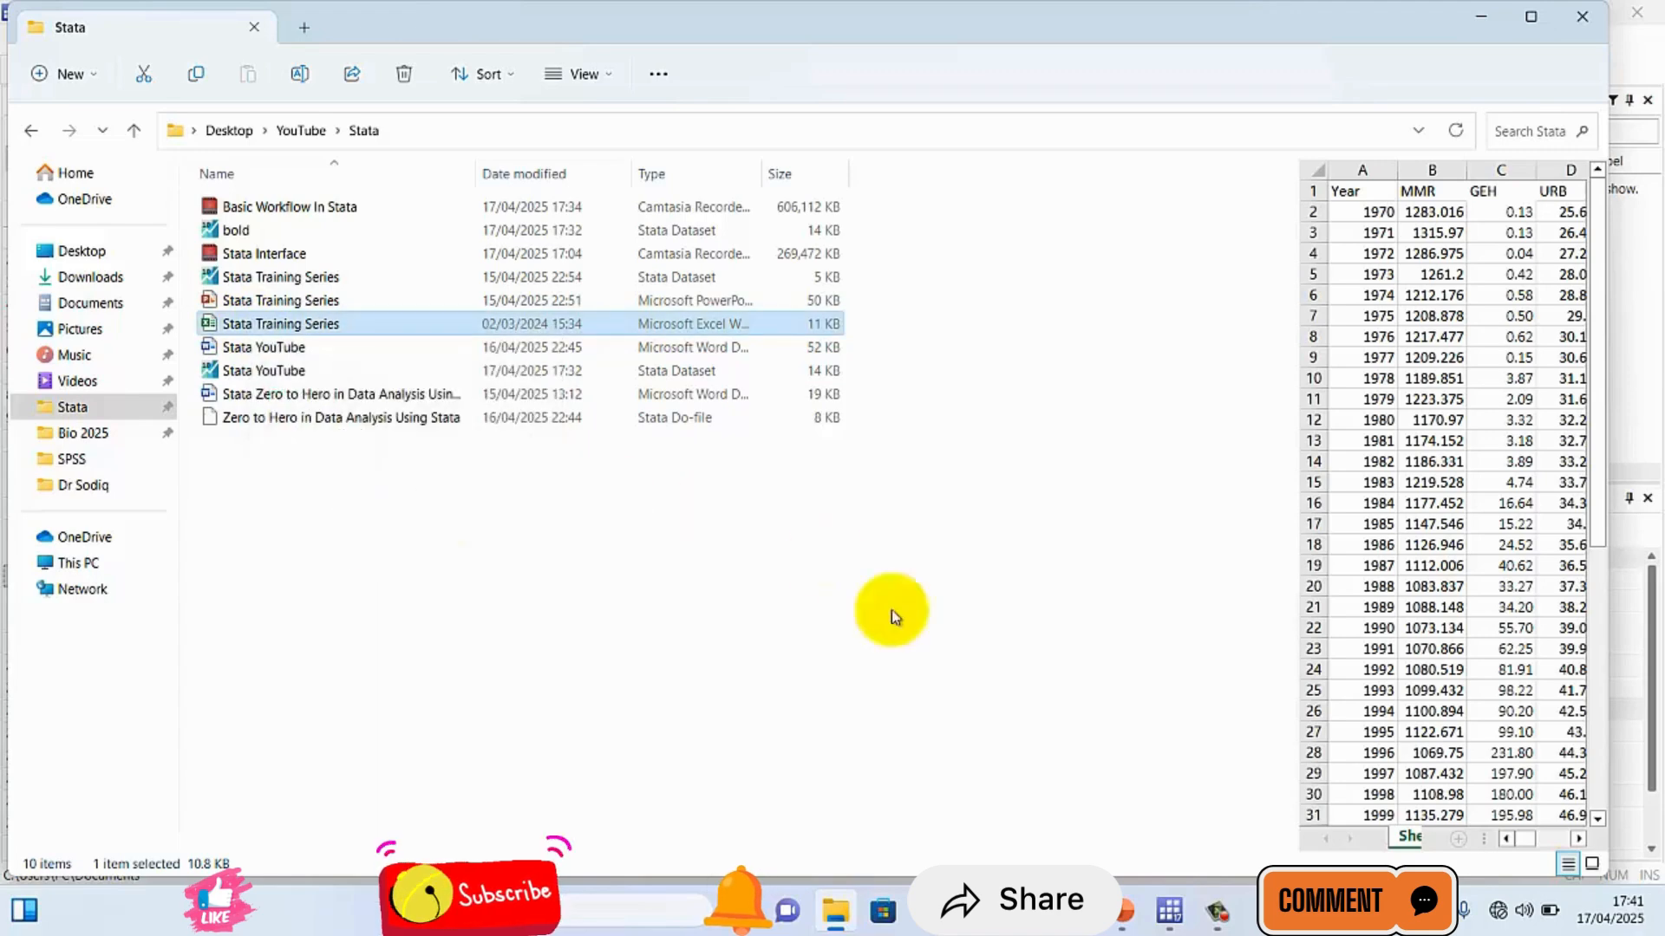
- Return to Stata and run the import excel command with the copied Stata Training Series workbook path and the firstrow option
mouse_move(1183, 927)
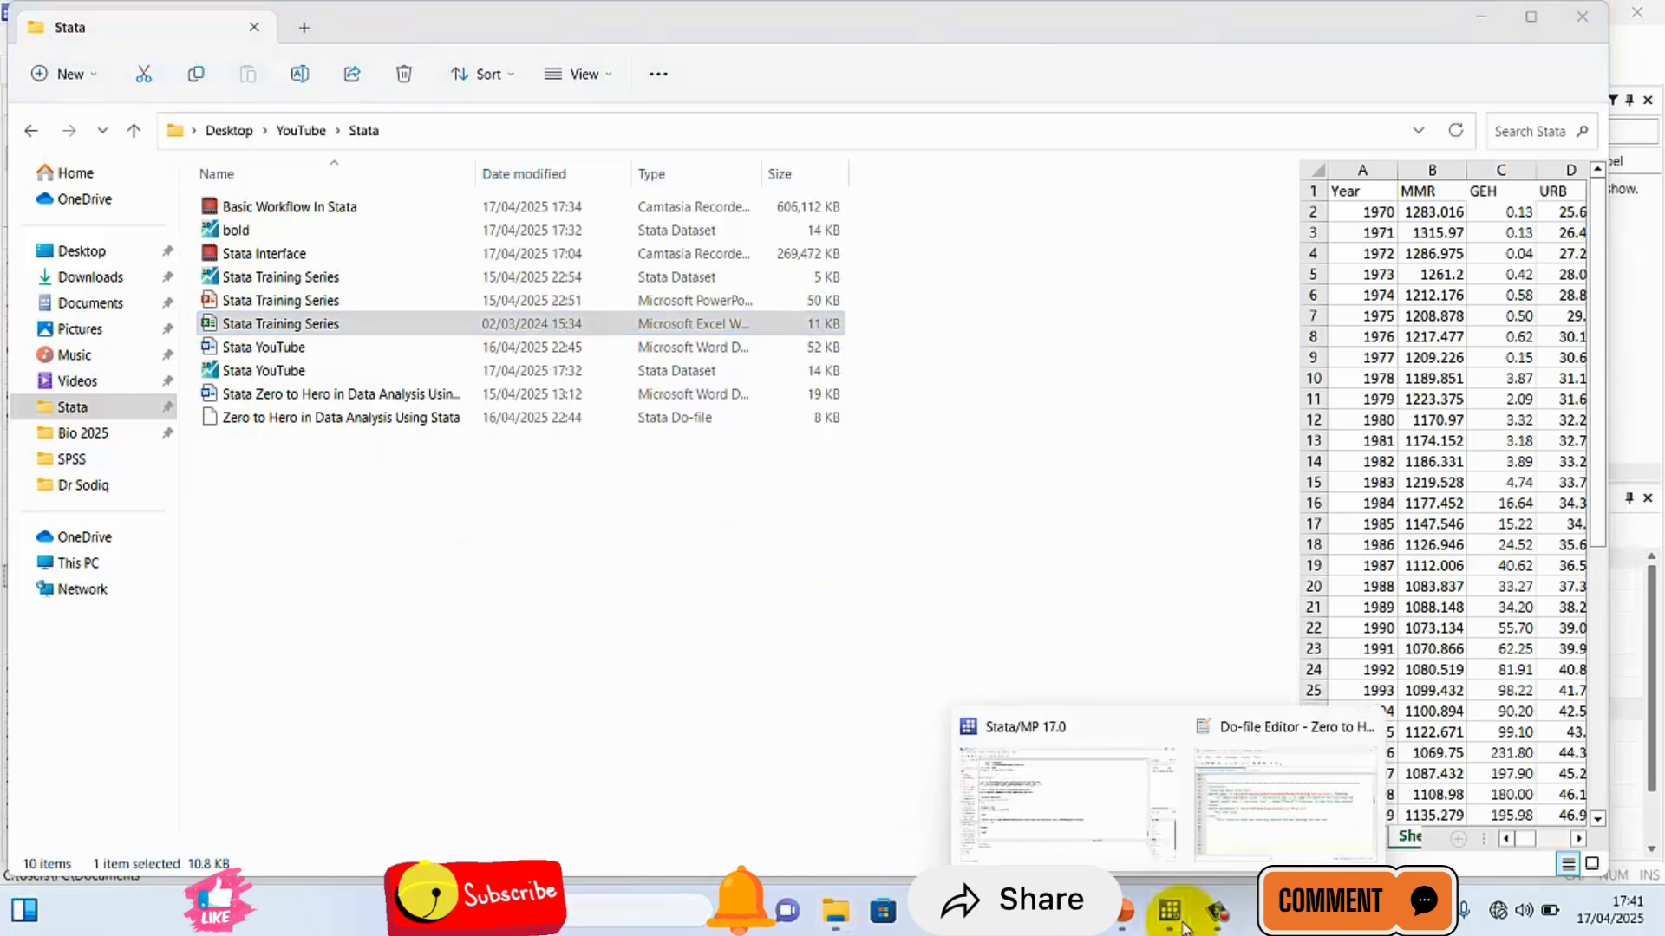
left_click(1129, 842)
left_click(1120, 837)
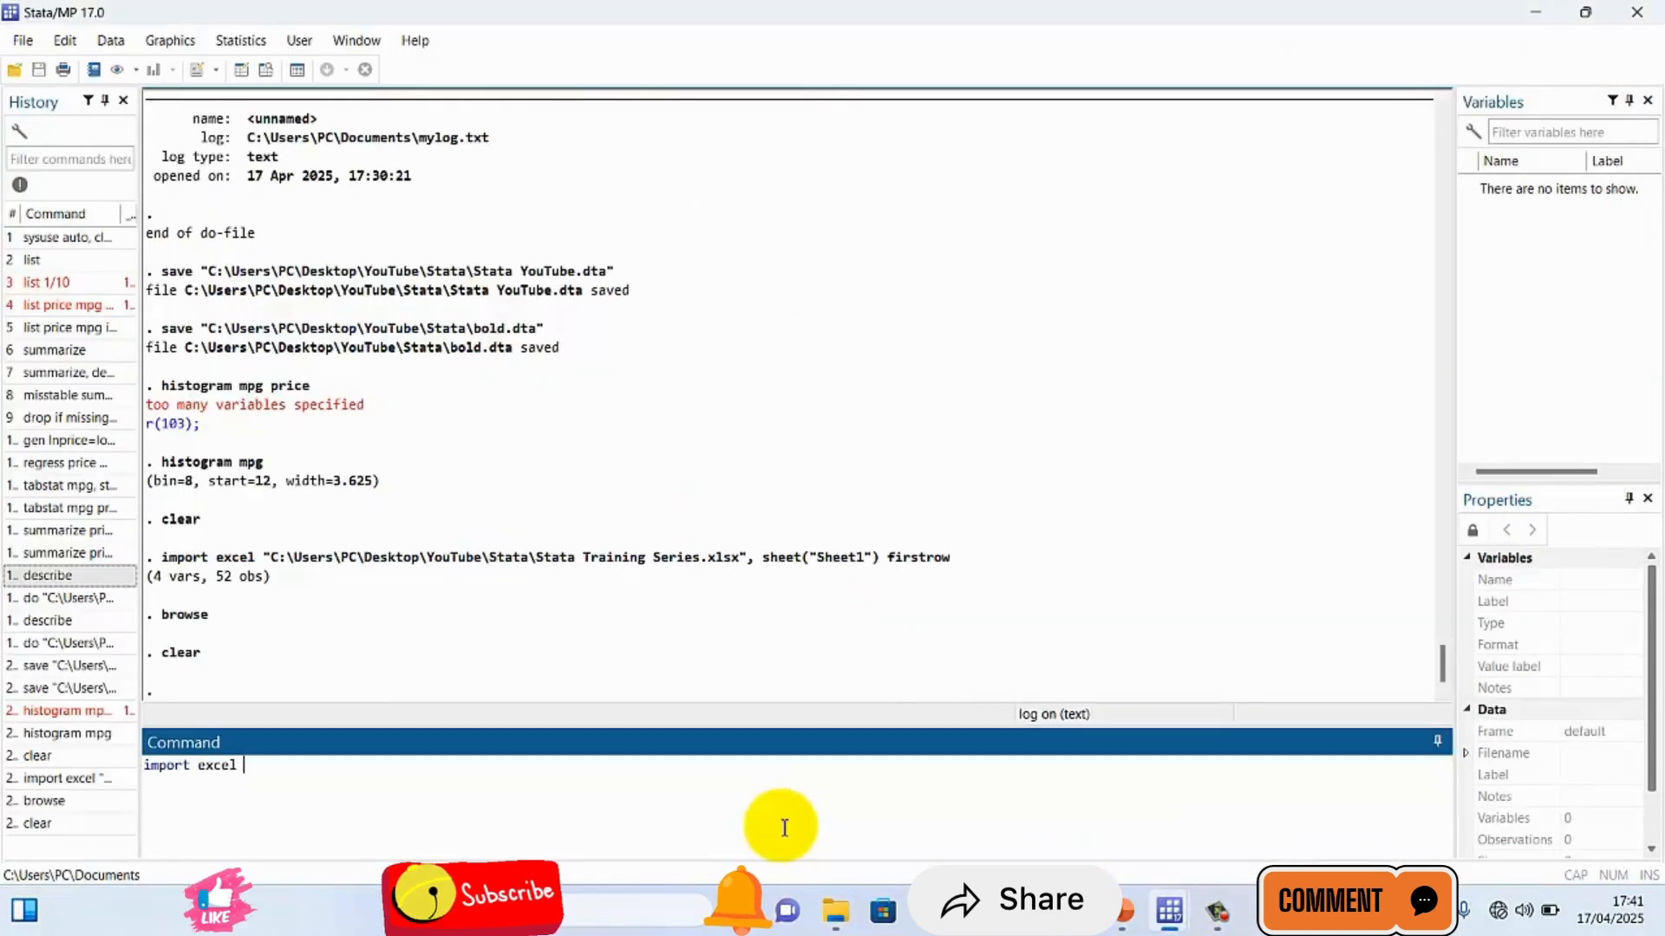
key("ctrl+v")
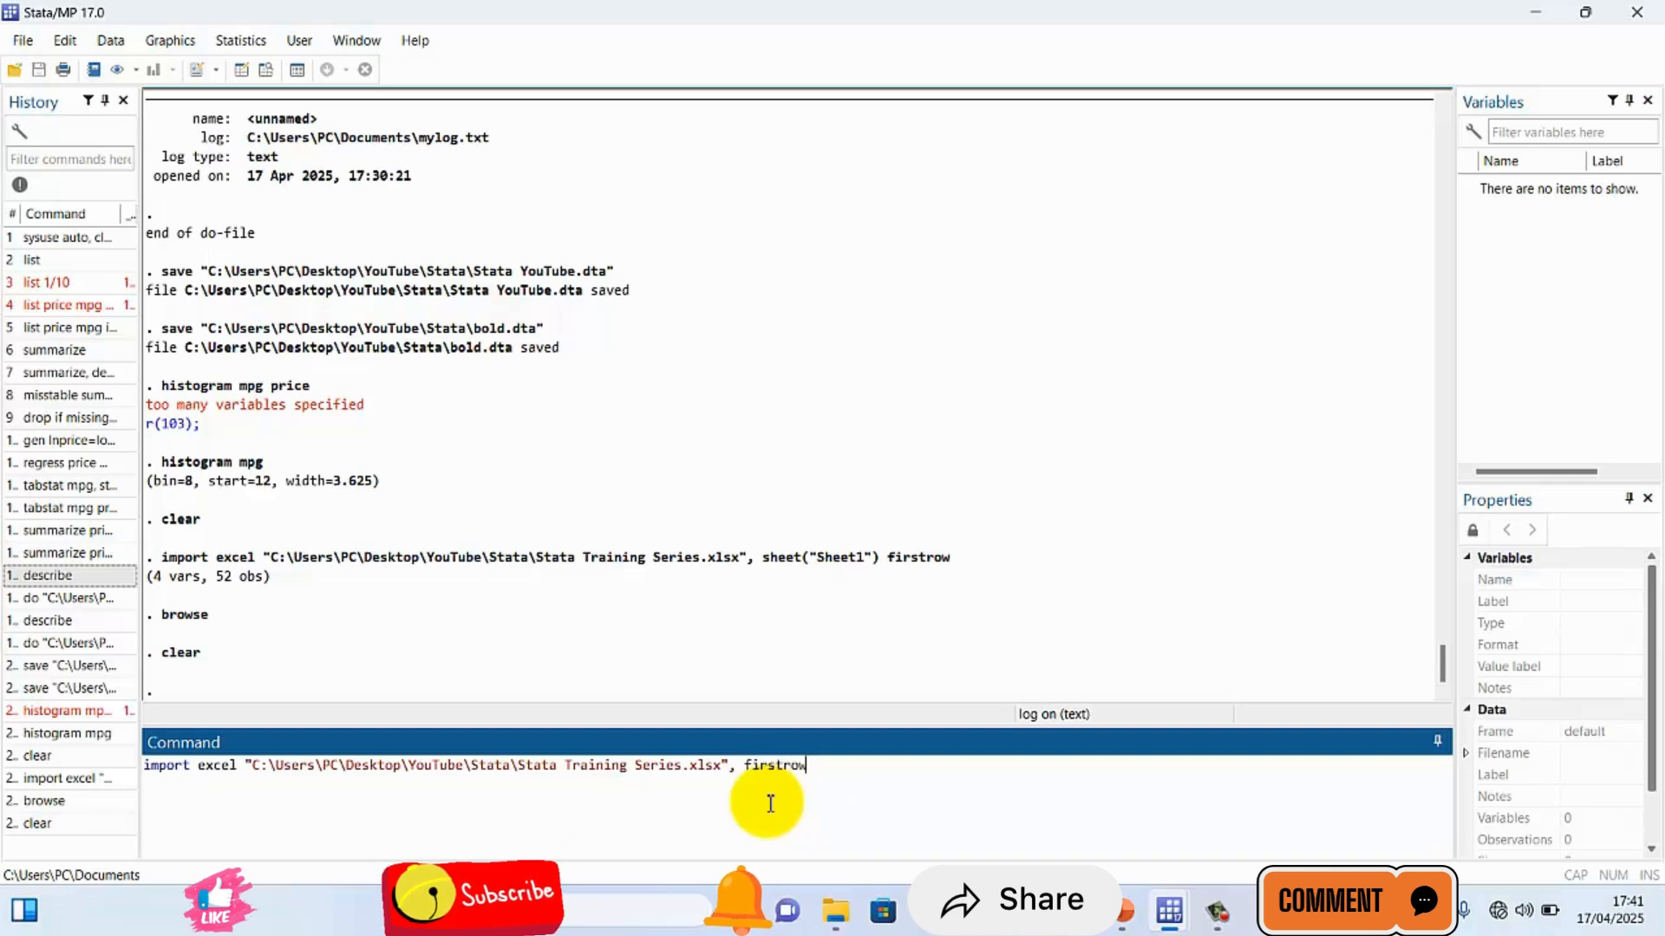
key("Return")
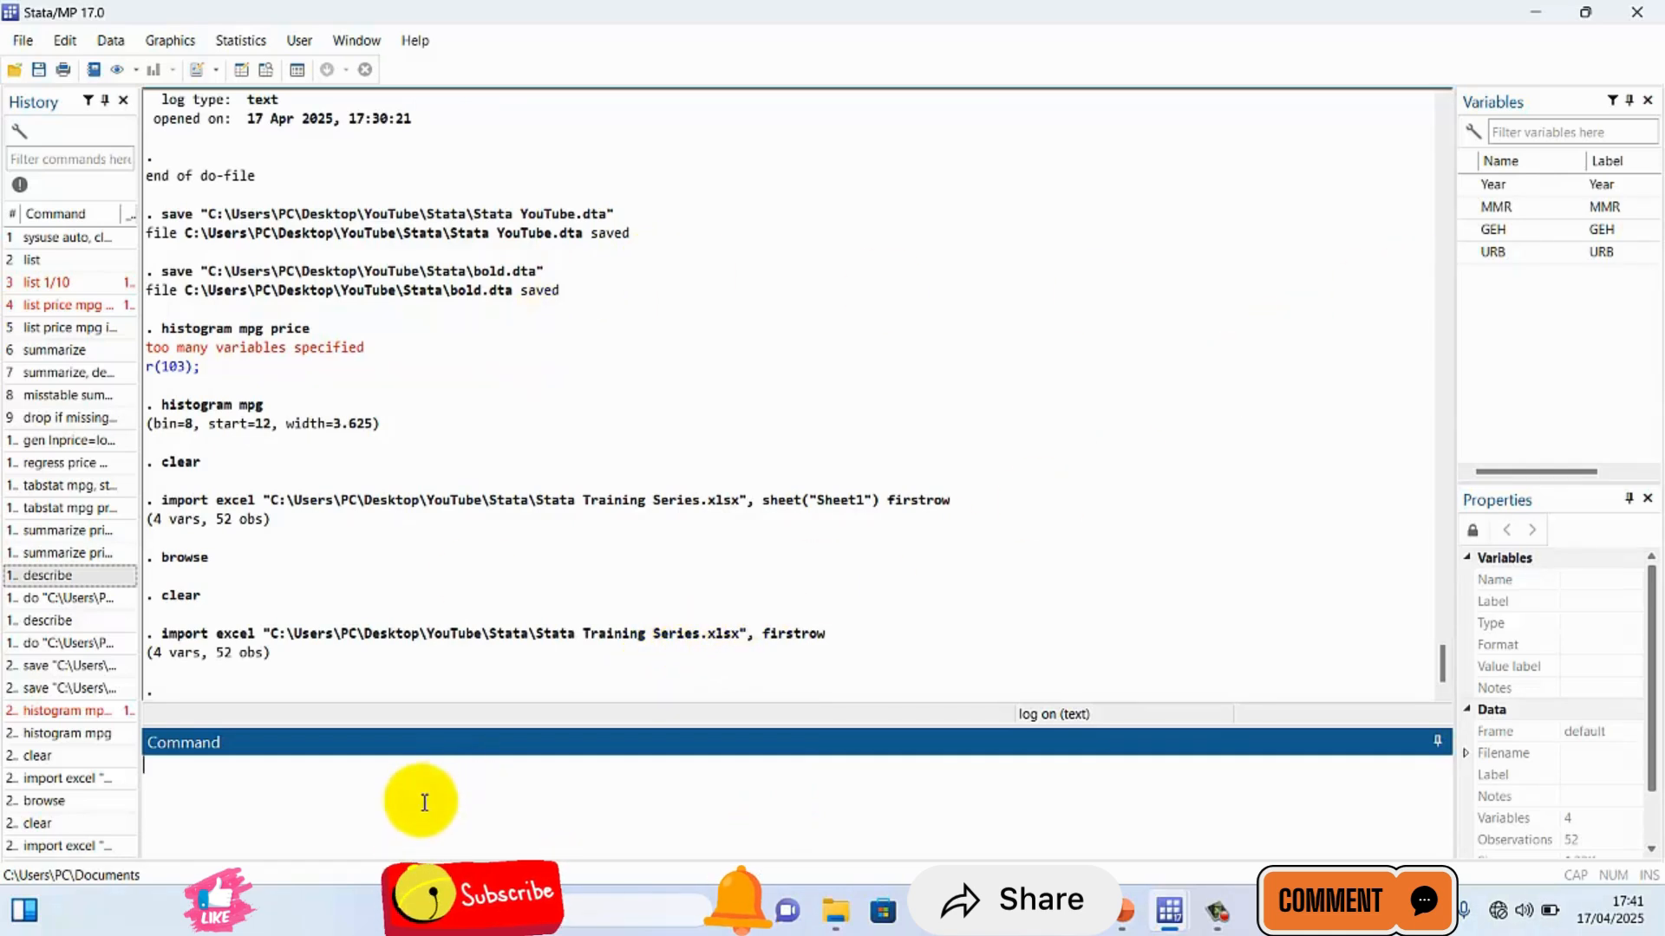
- Browse the imported dataset with the browse command, and close the Data Editor
type("browse")
key("Return")
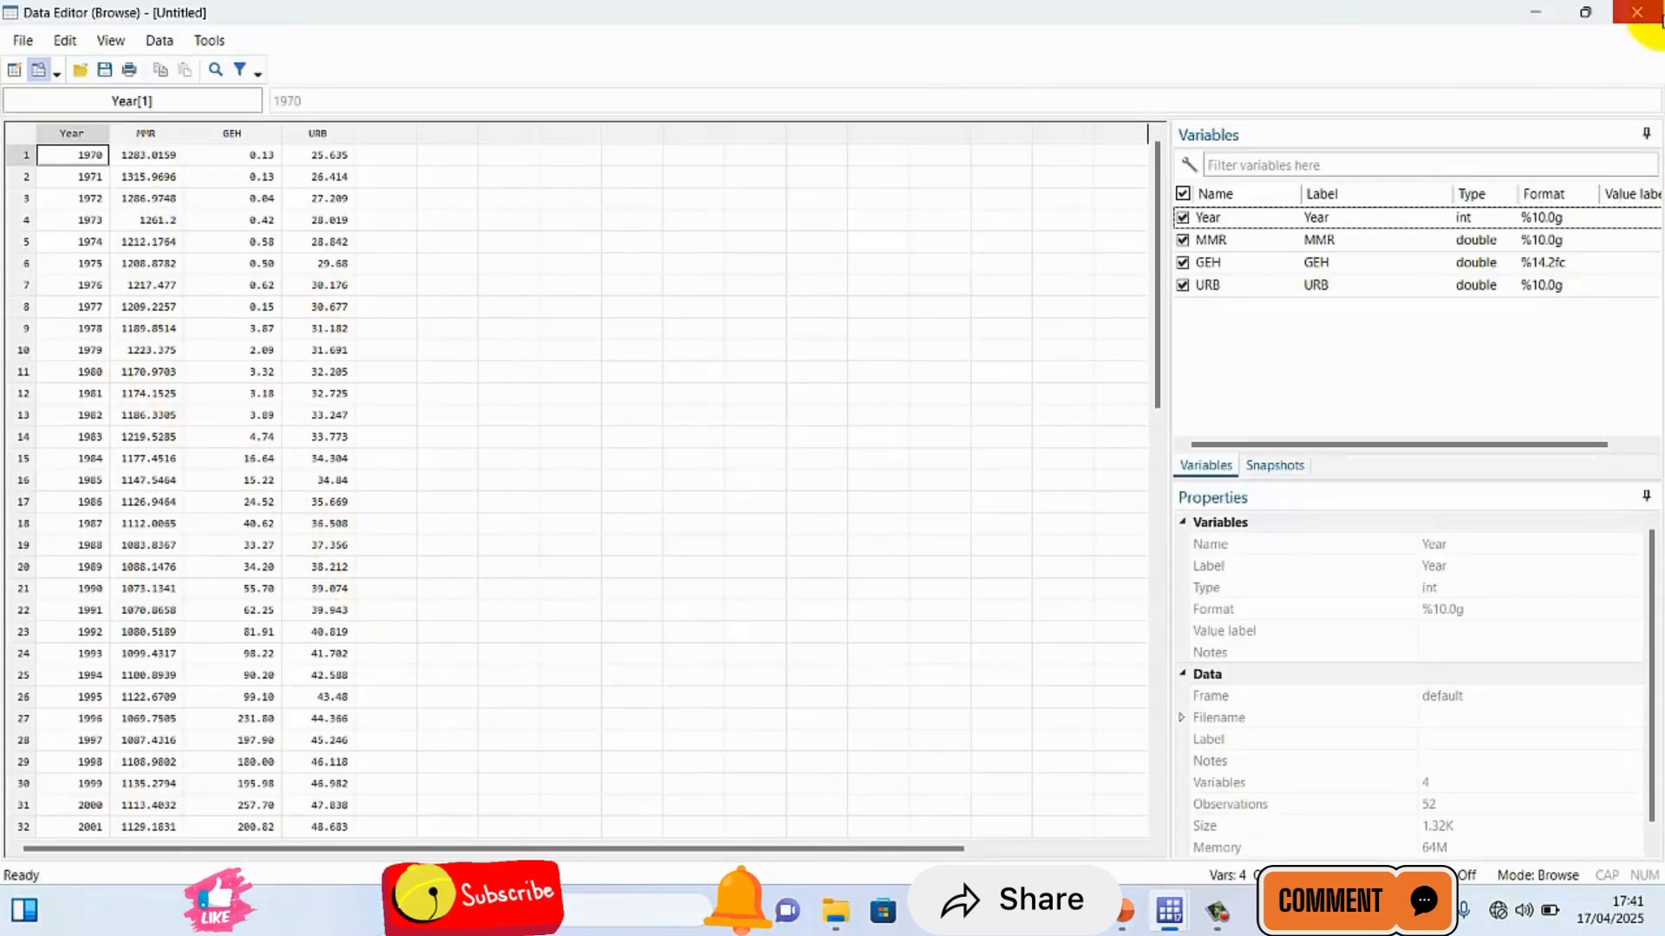
left_click(1637, 12)
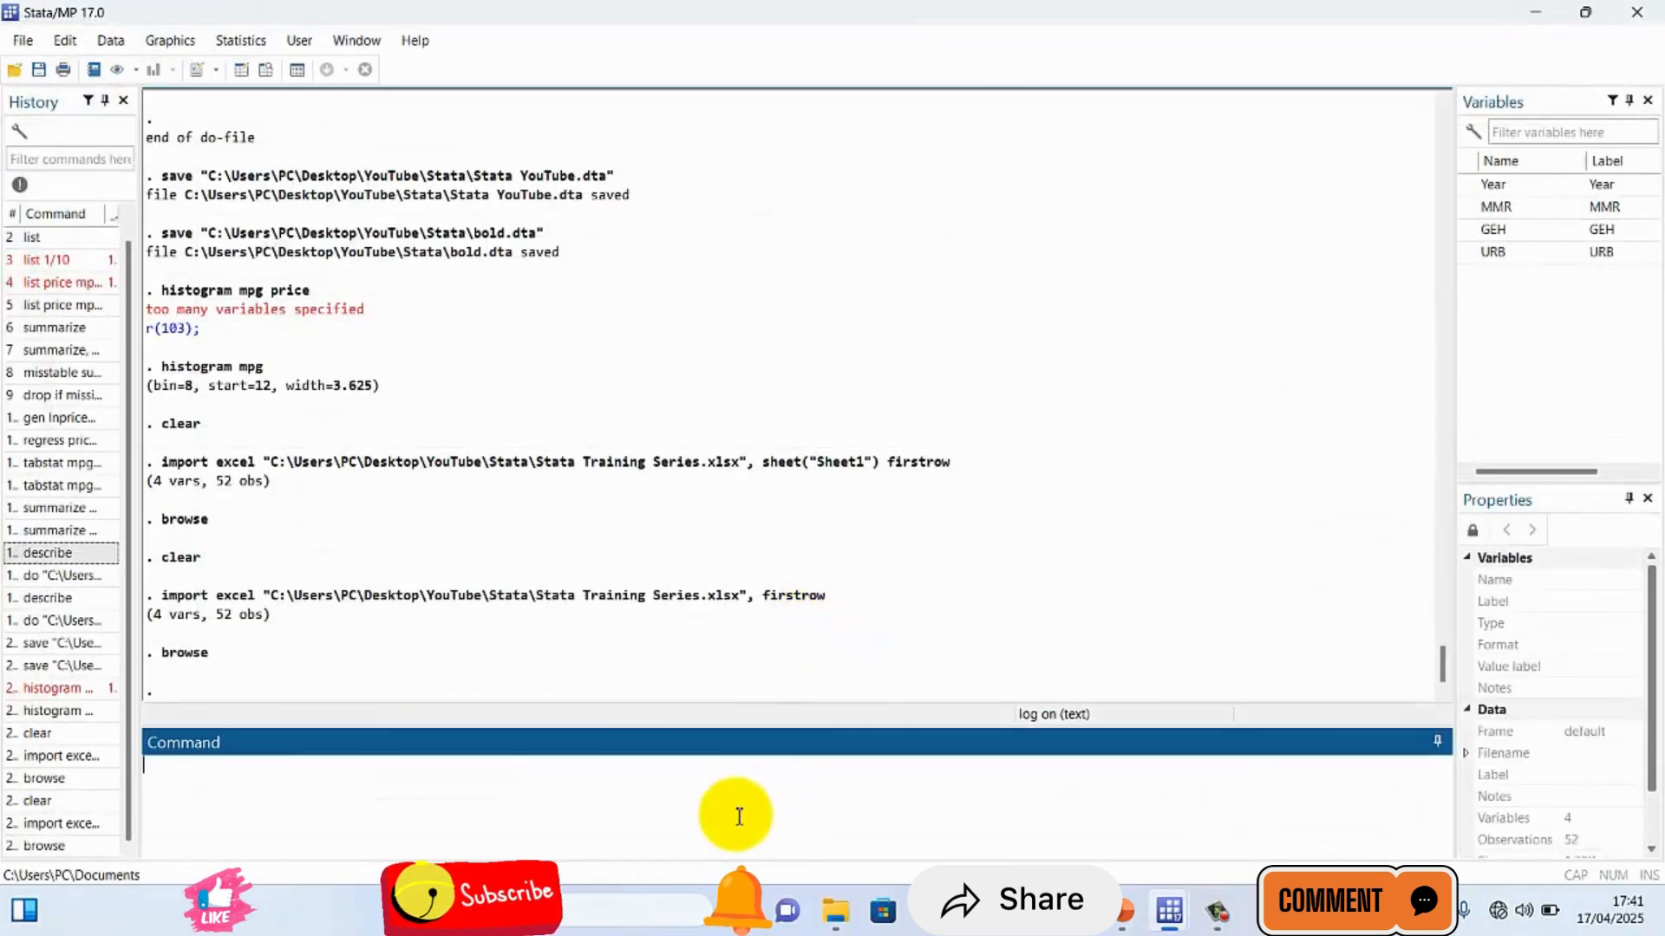
- Clear the dataset, run only the import excel line from the do-file's "IMPORTING DATA INTO STATA" section, and check the output
type("clear")
key("Return")
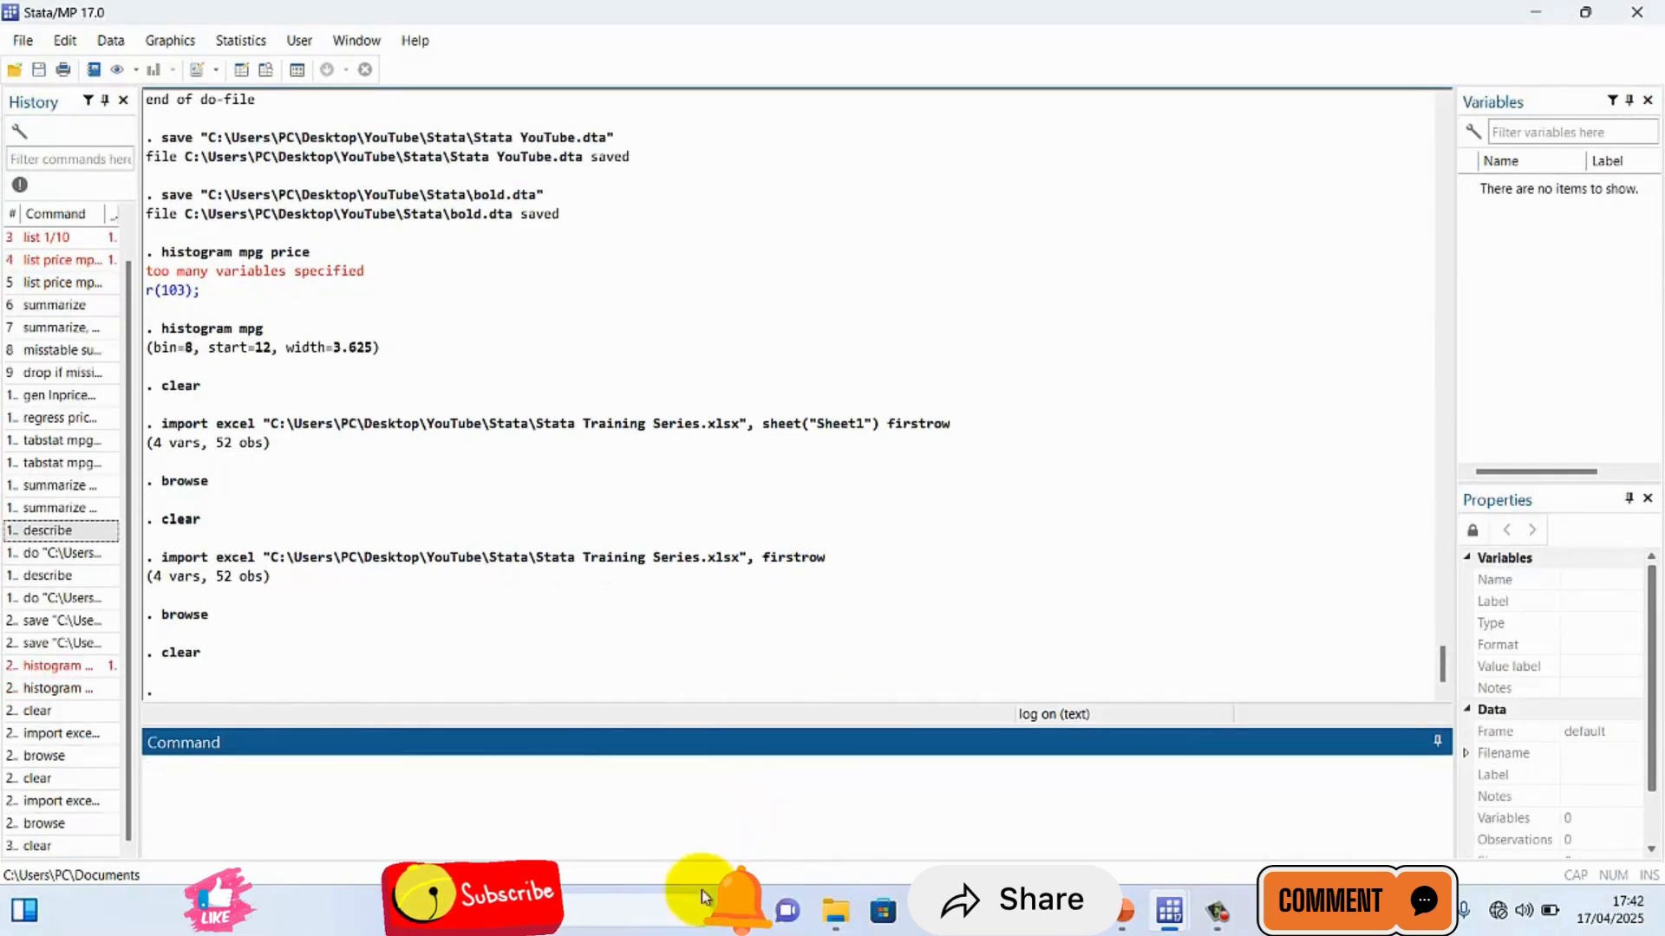
mouse_move(1169, 909)
left_click(1325, 819)
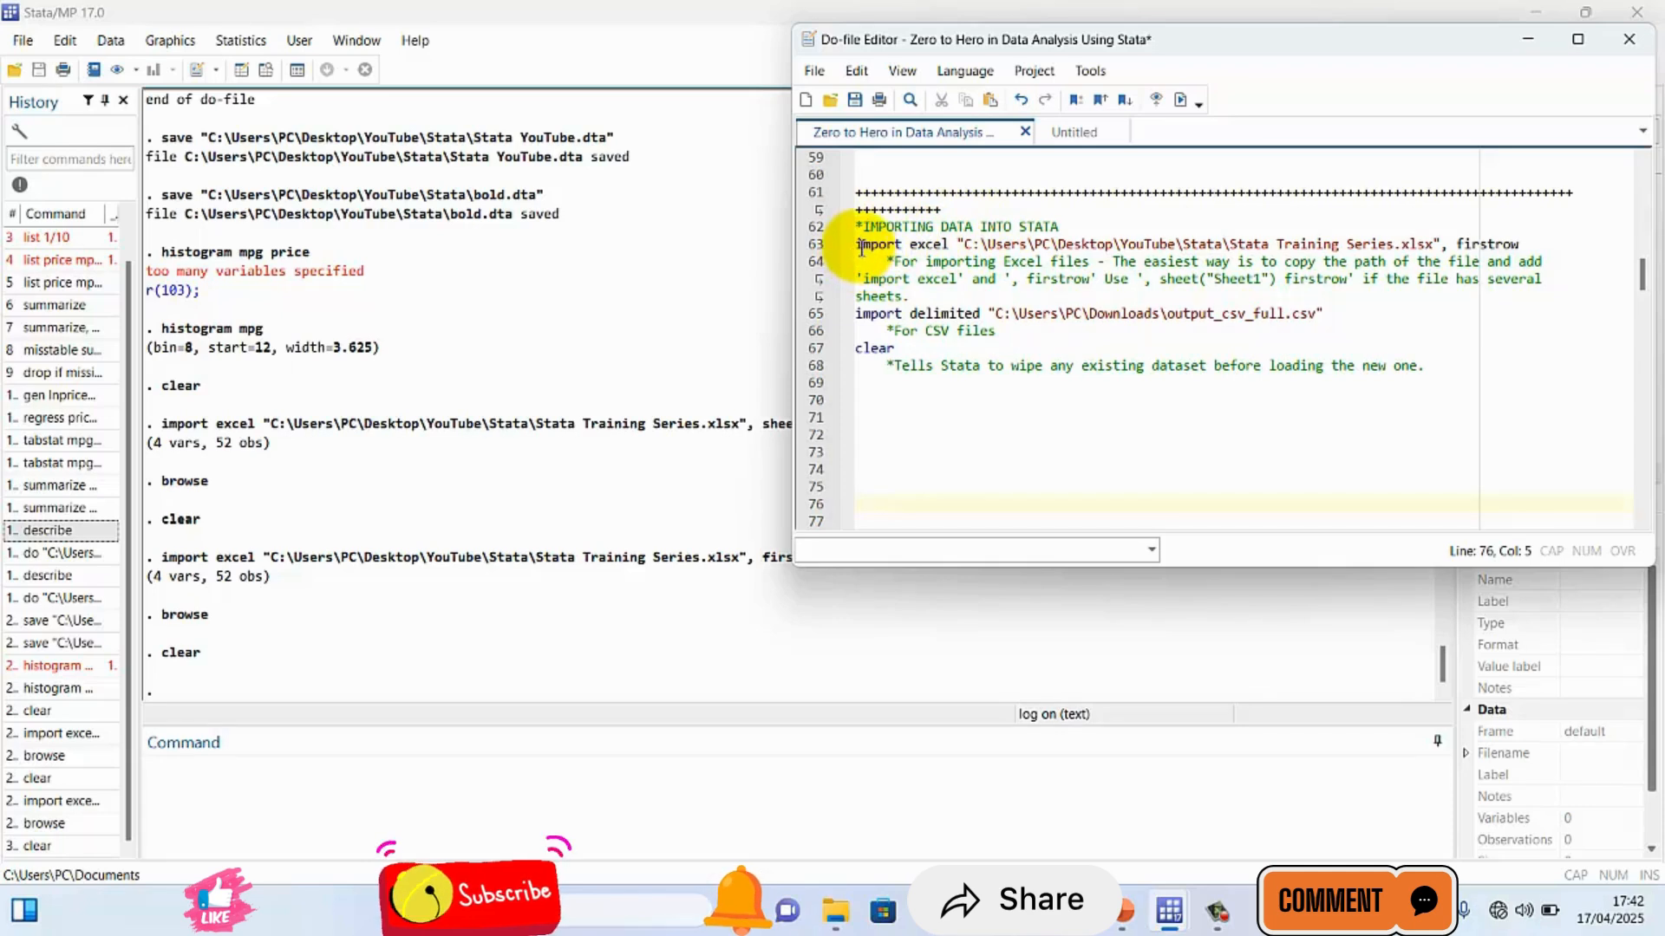
key("shift+End")
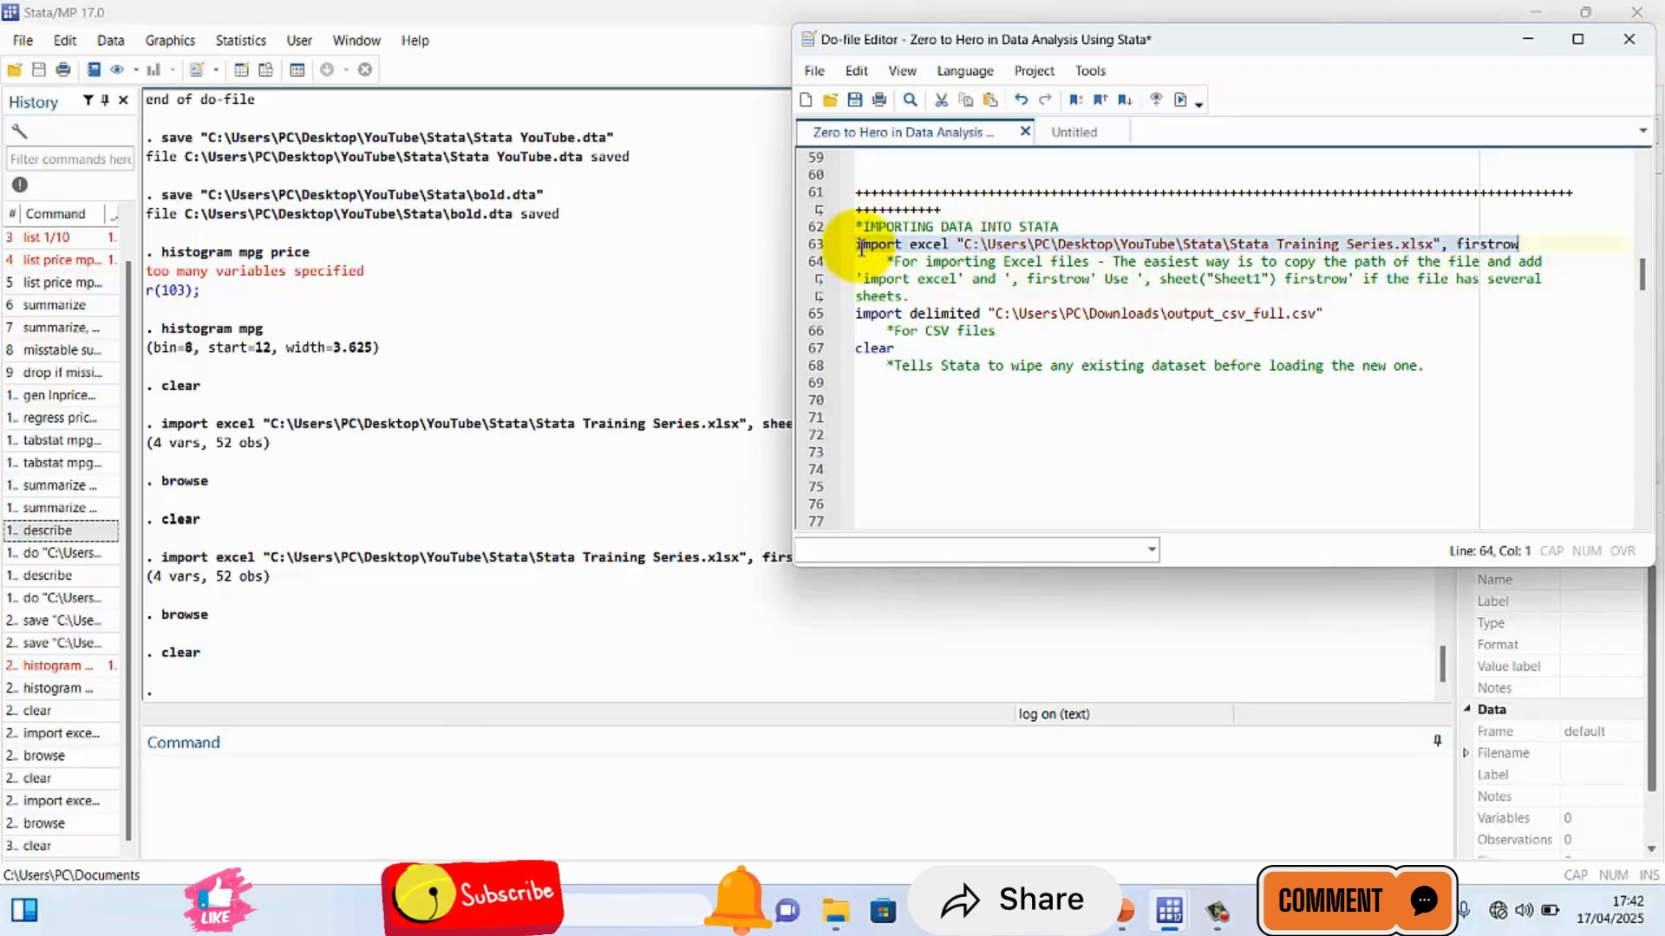
left_click(1181, 100)
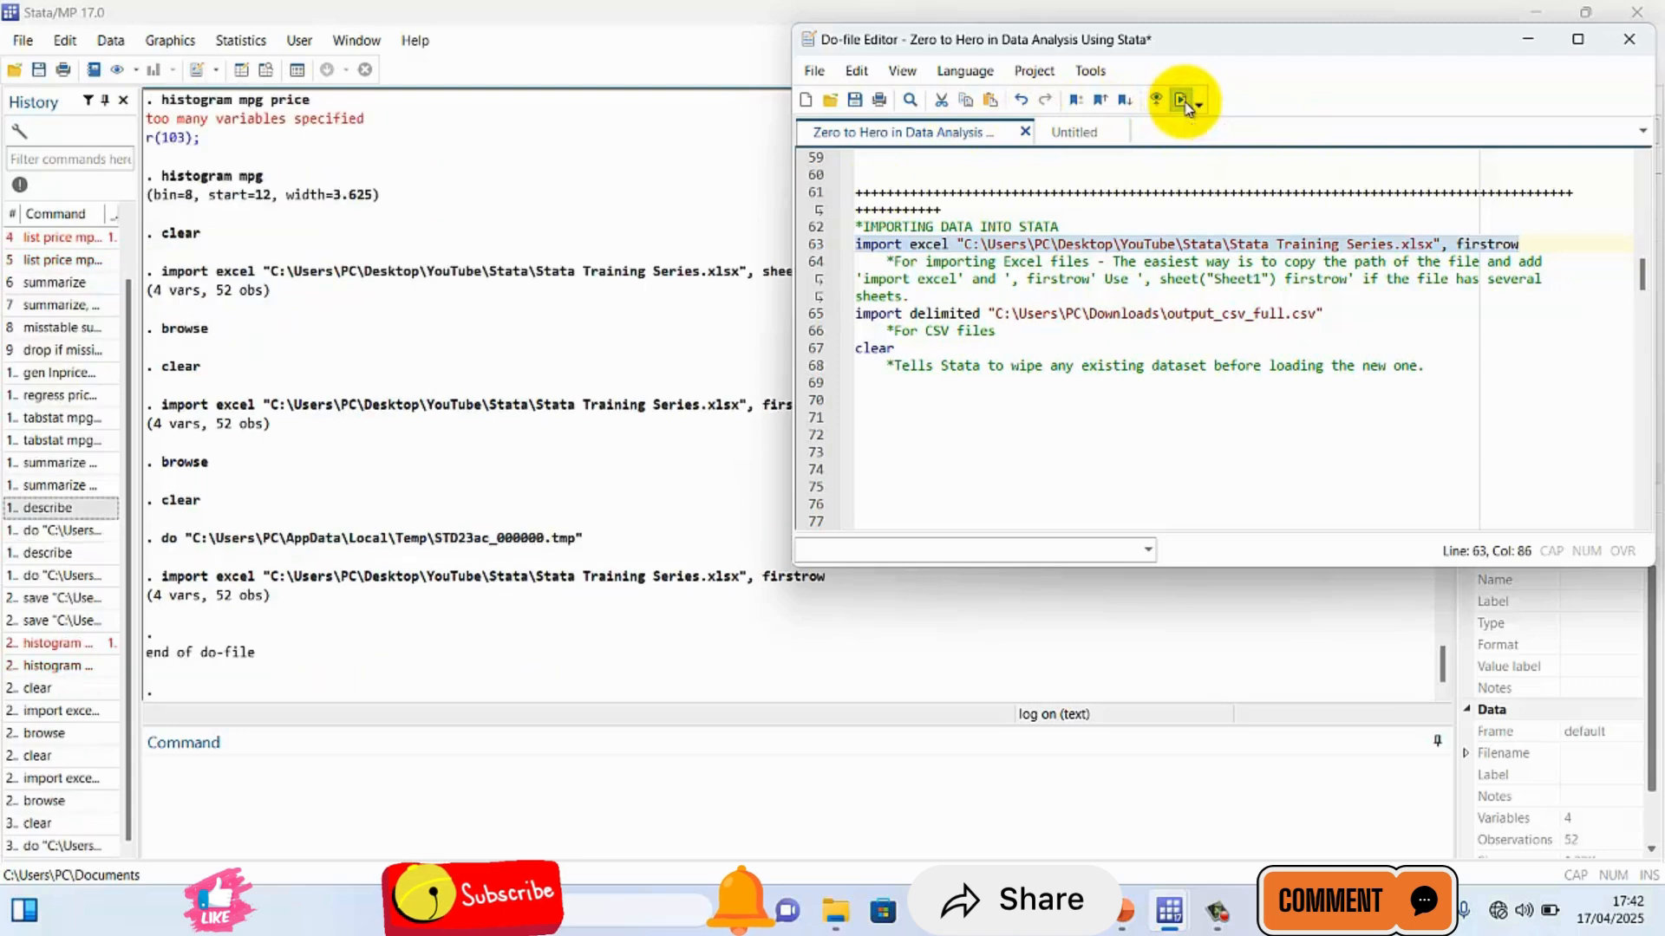
left_click(884, 671)
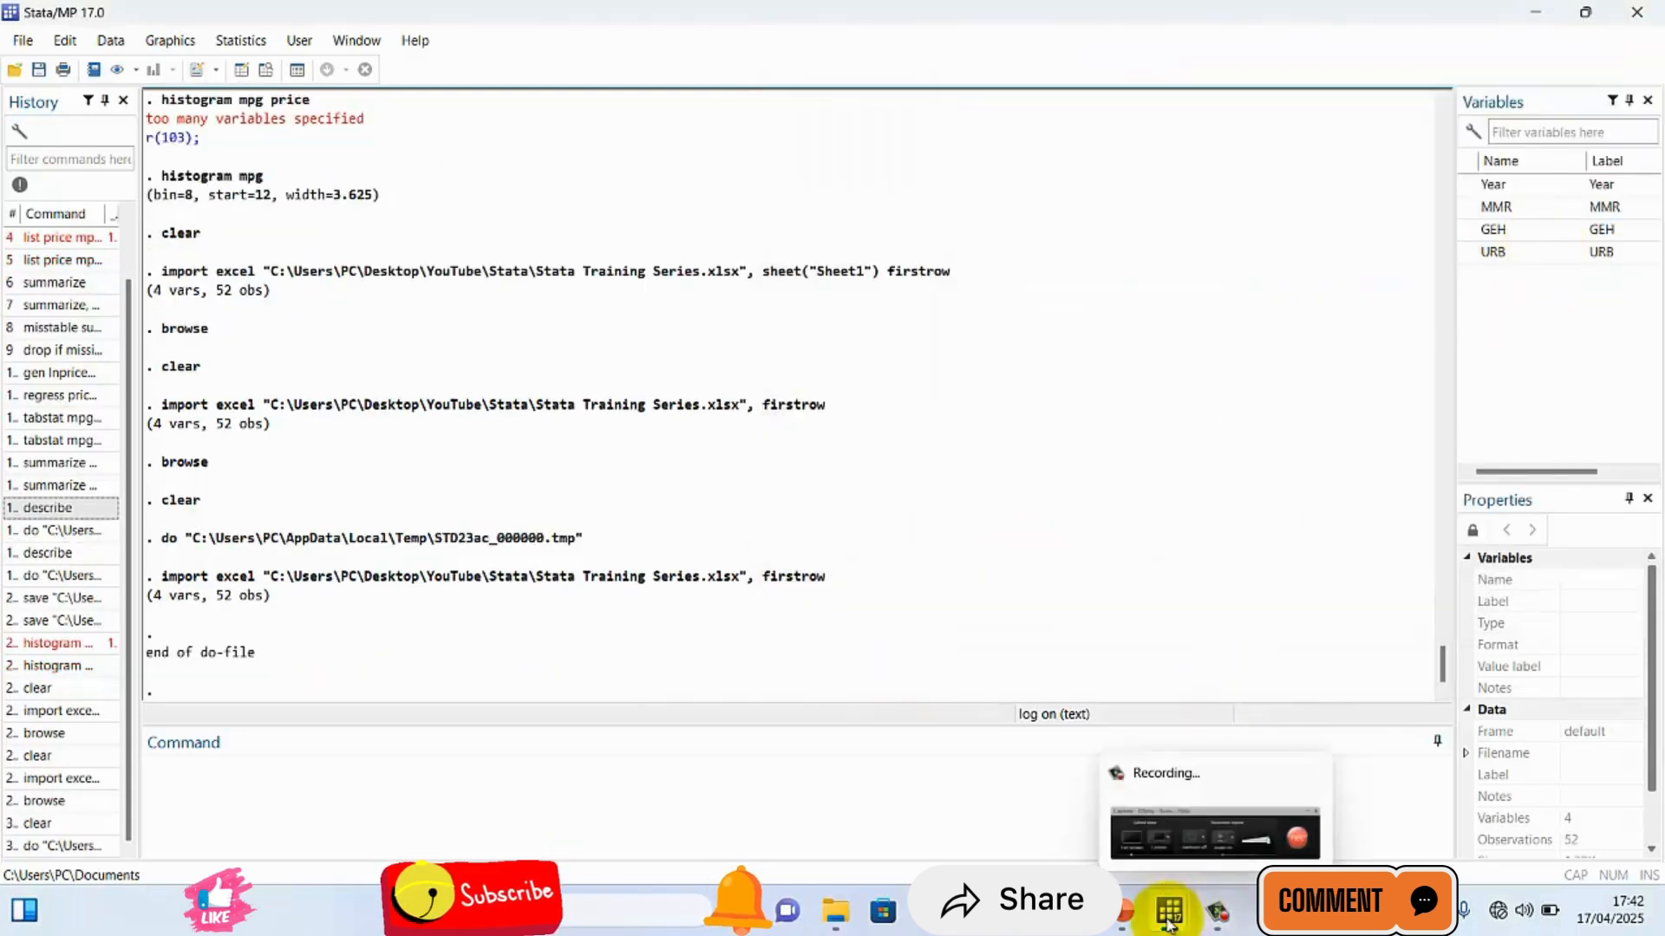
mouse_move(1169, 910)
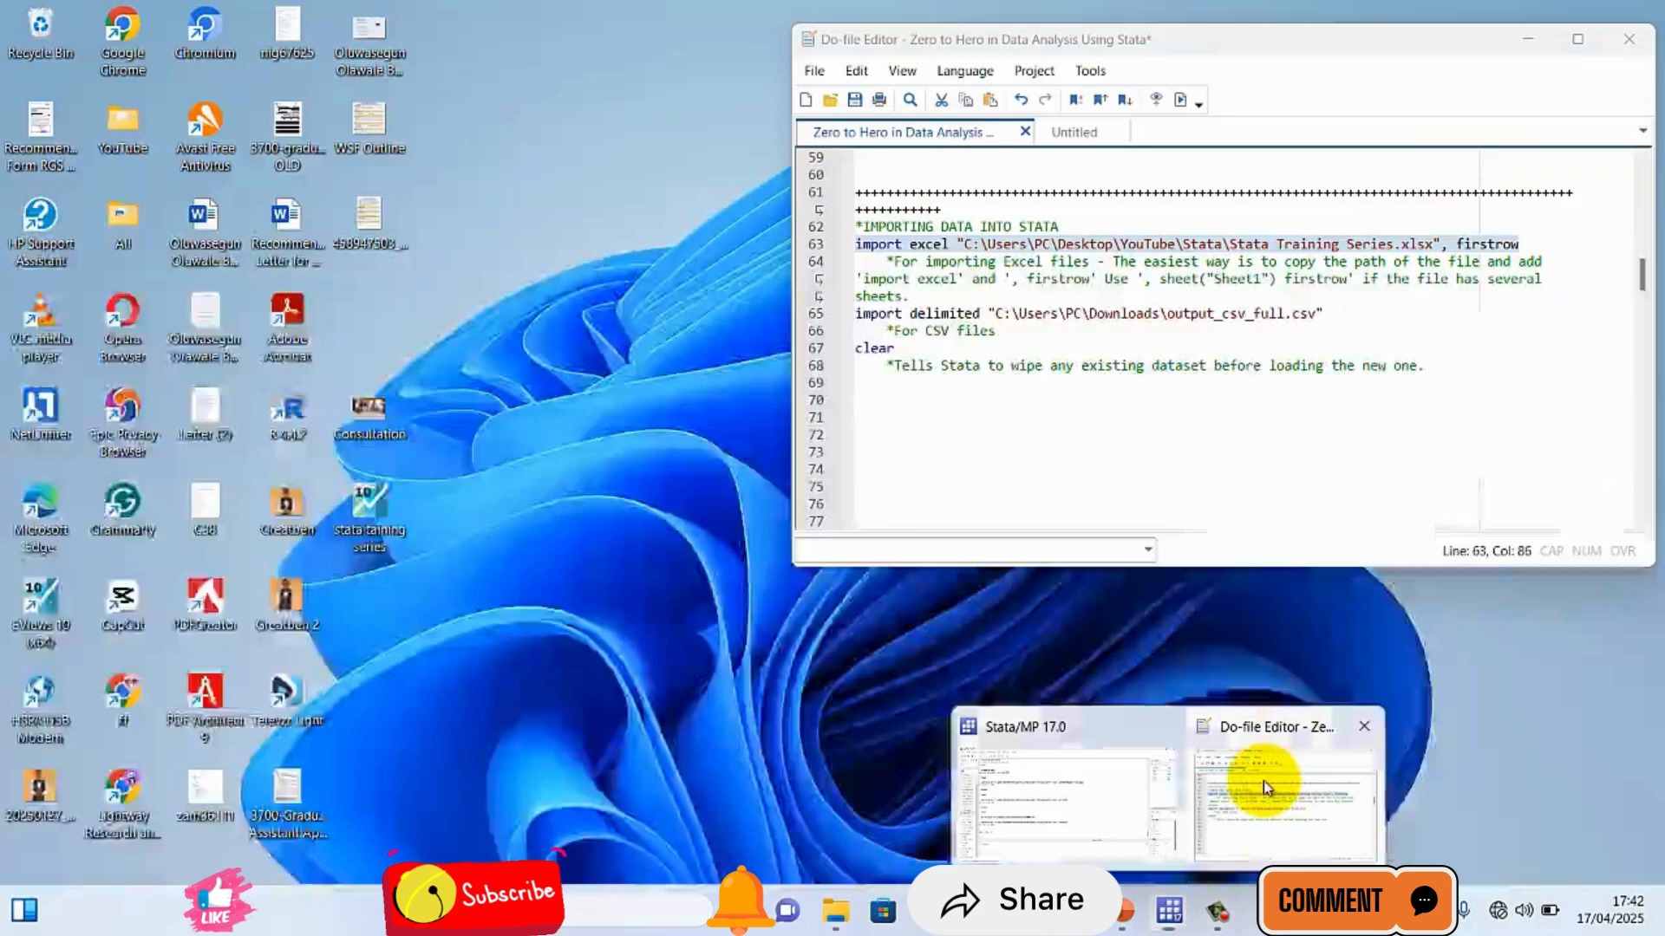
left_click(1267, 789)
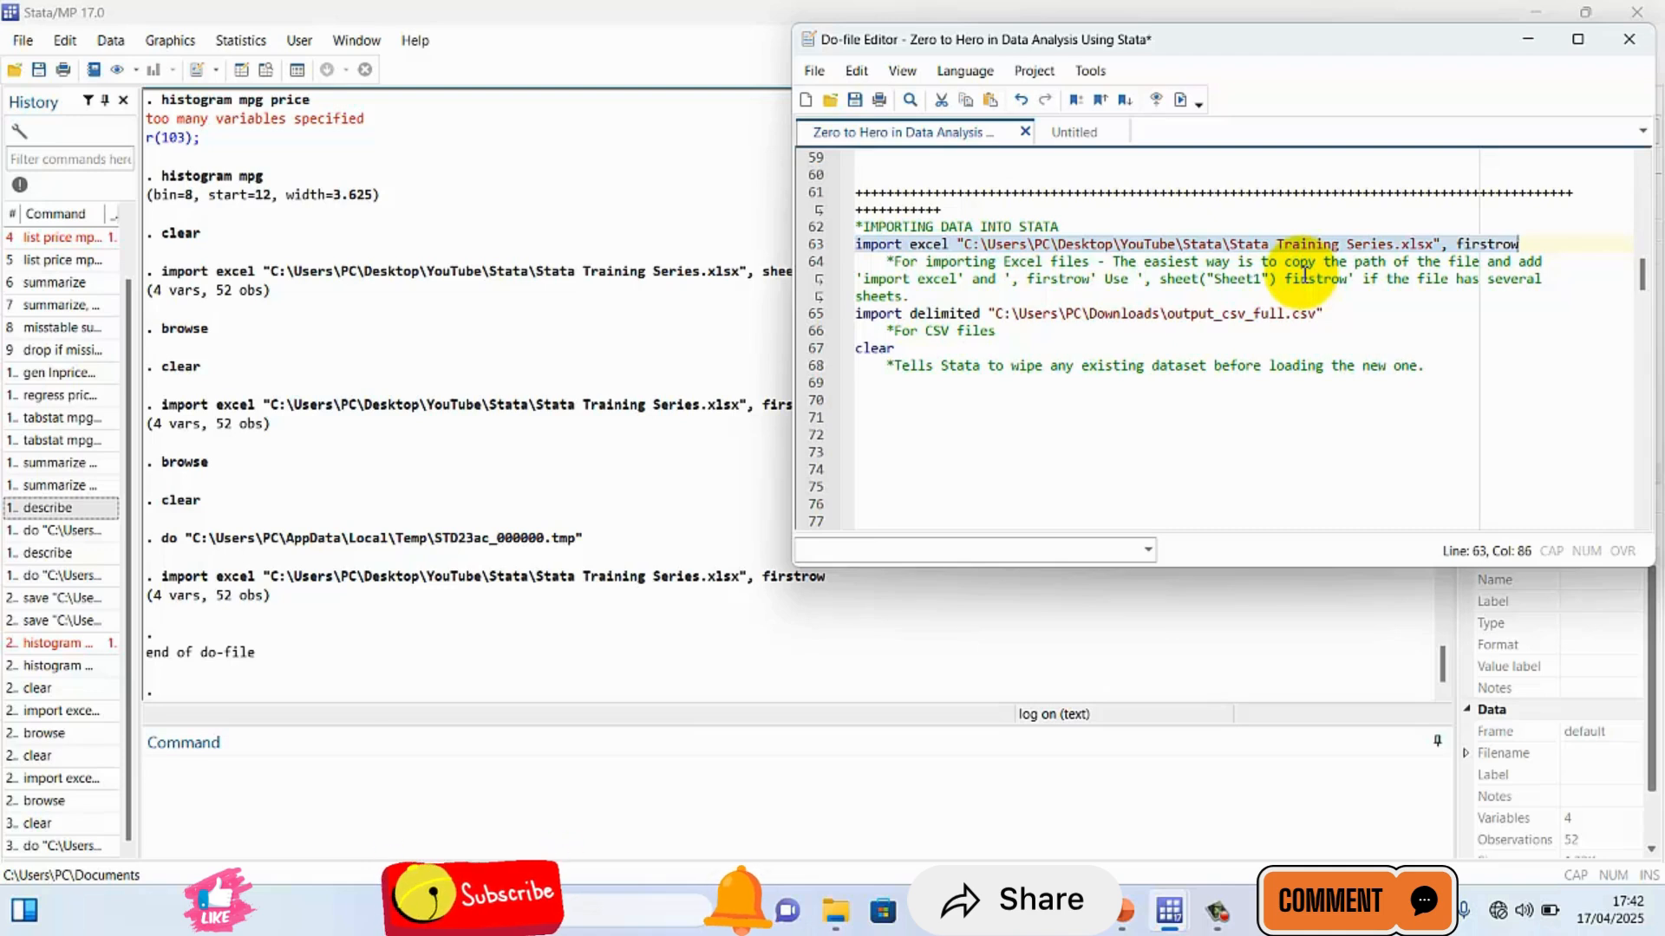
- Open the Stata Training Series workbook in Excel from File Explorer and add two blank sheets after Sheet1
left_click(843, 926)
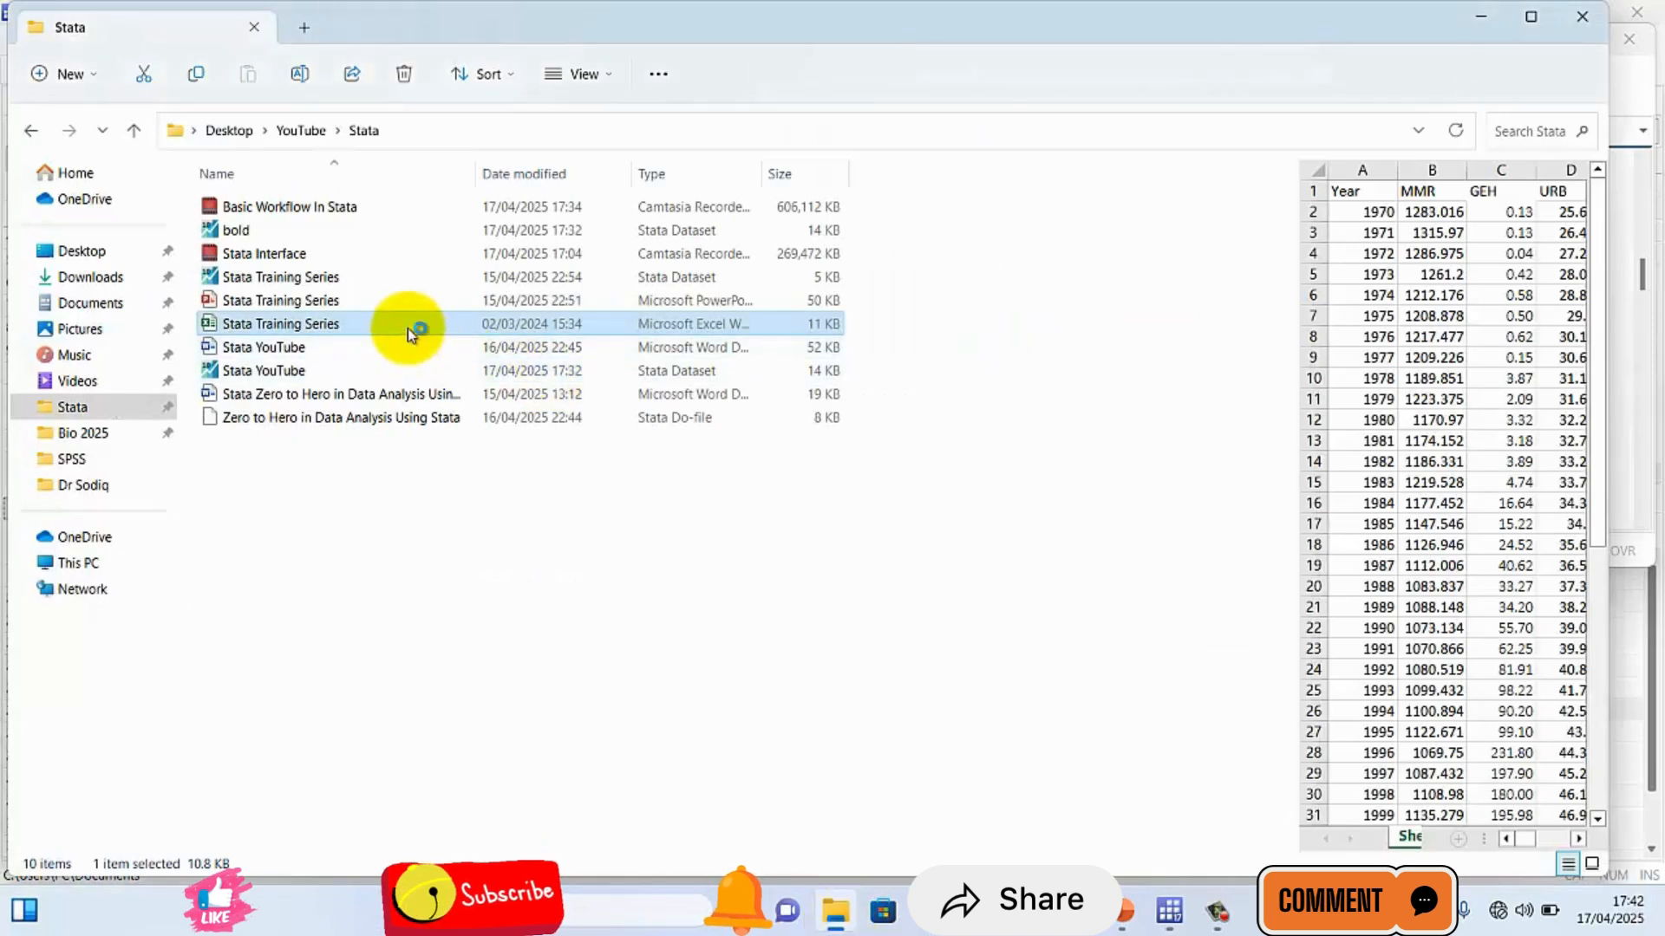
double_click(408, 328)
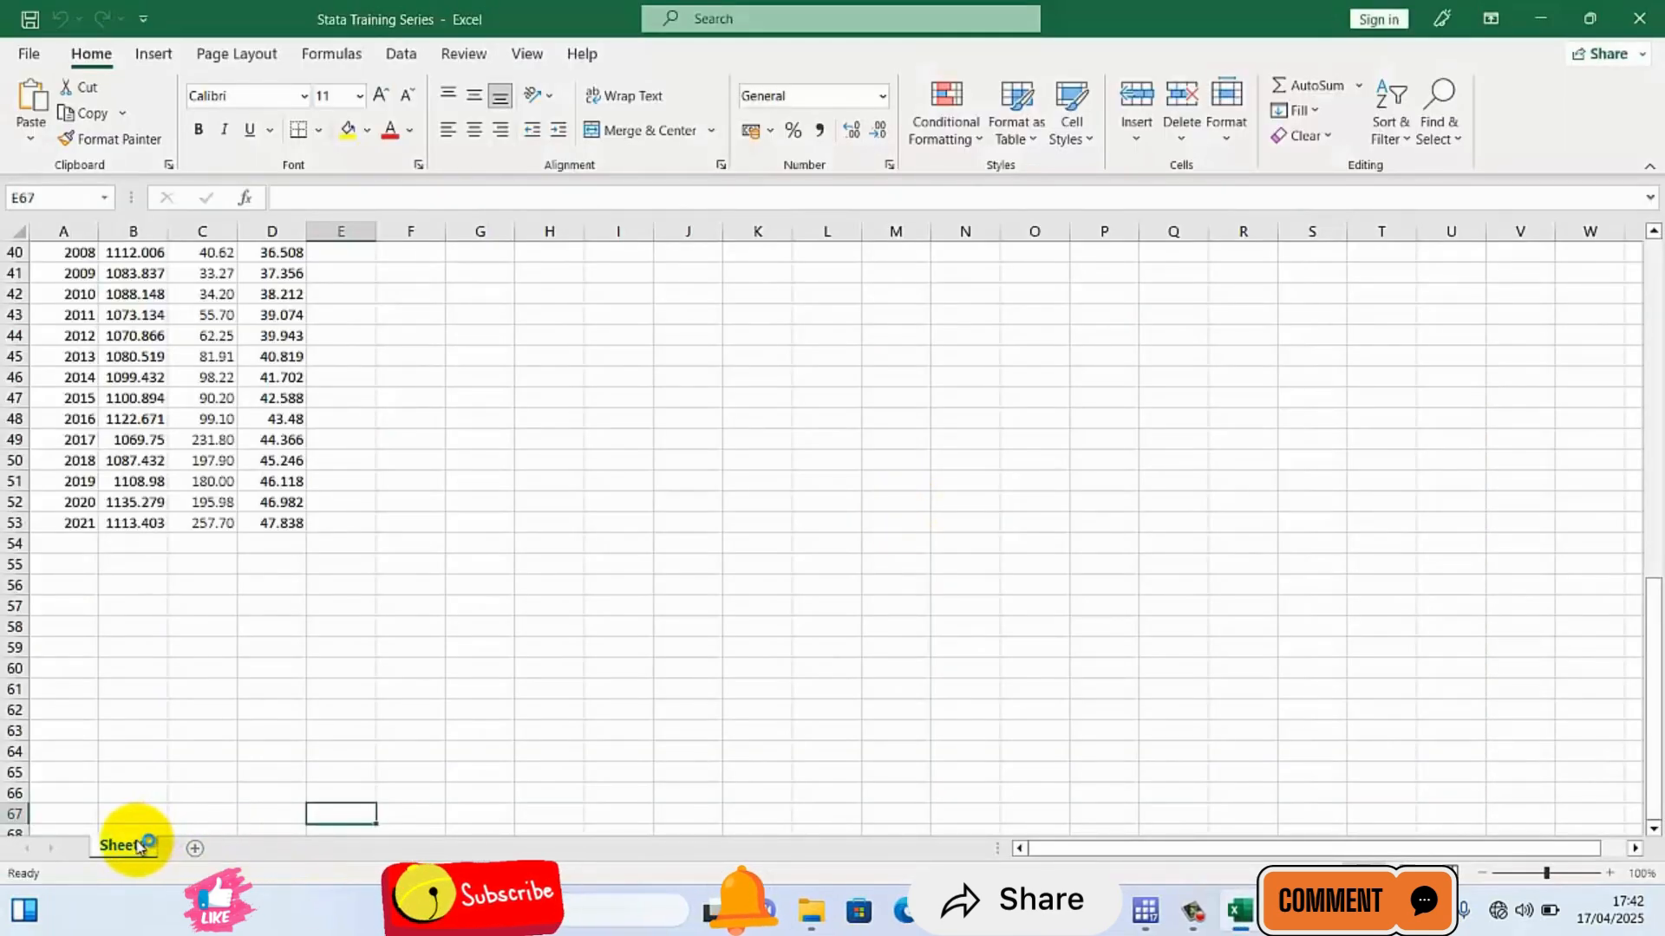
left_click(195, 848)
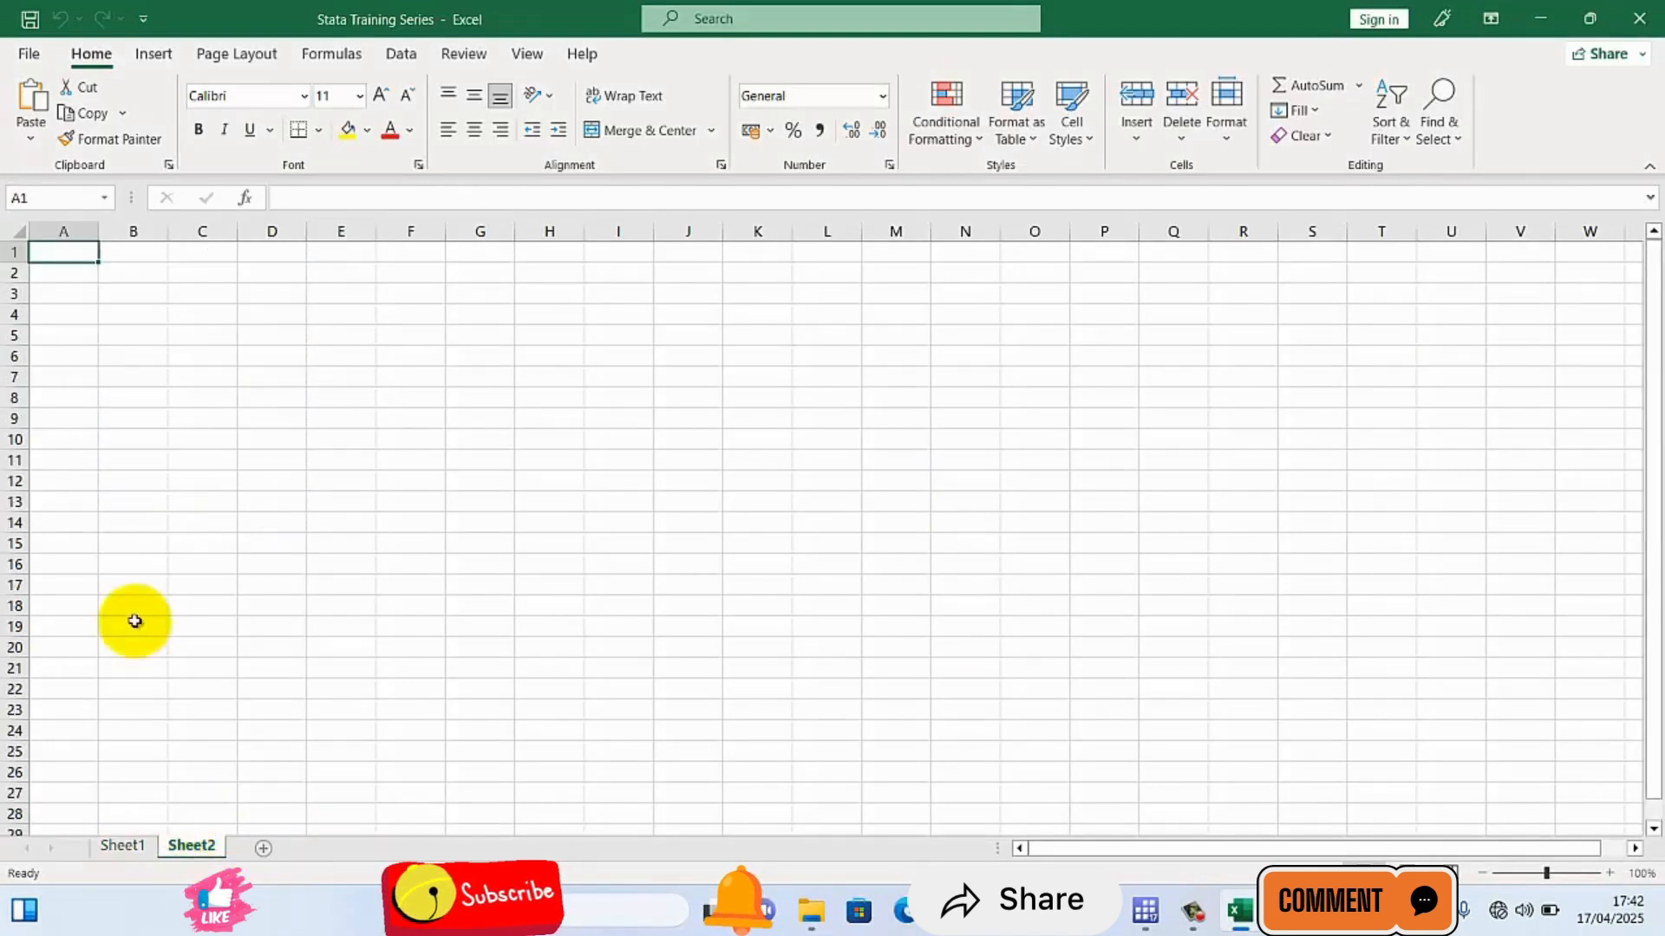
left_click(263, 848)
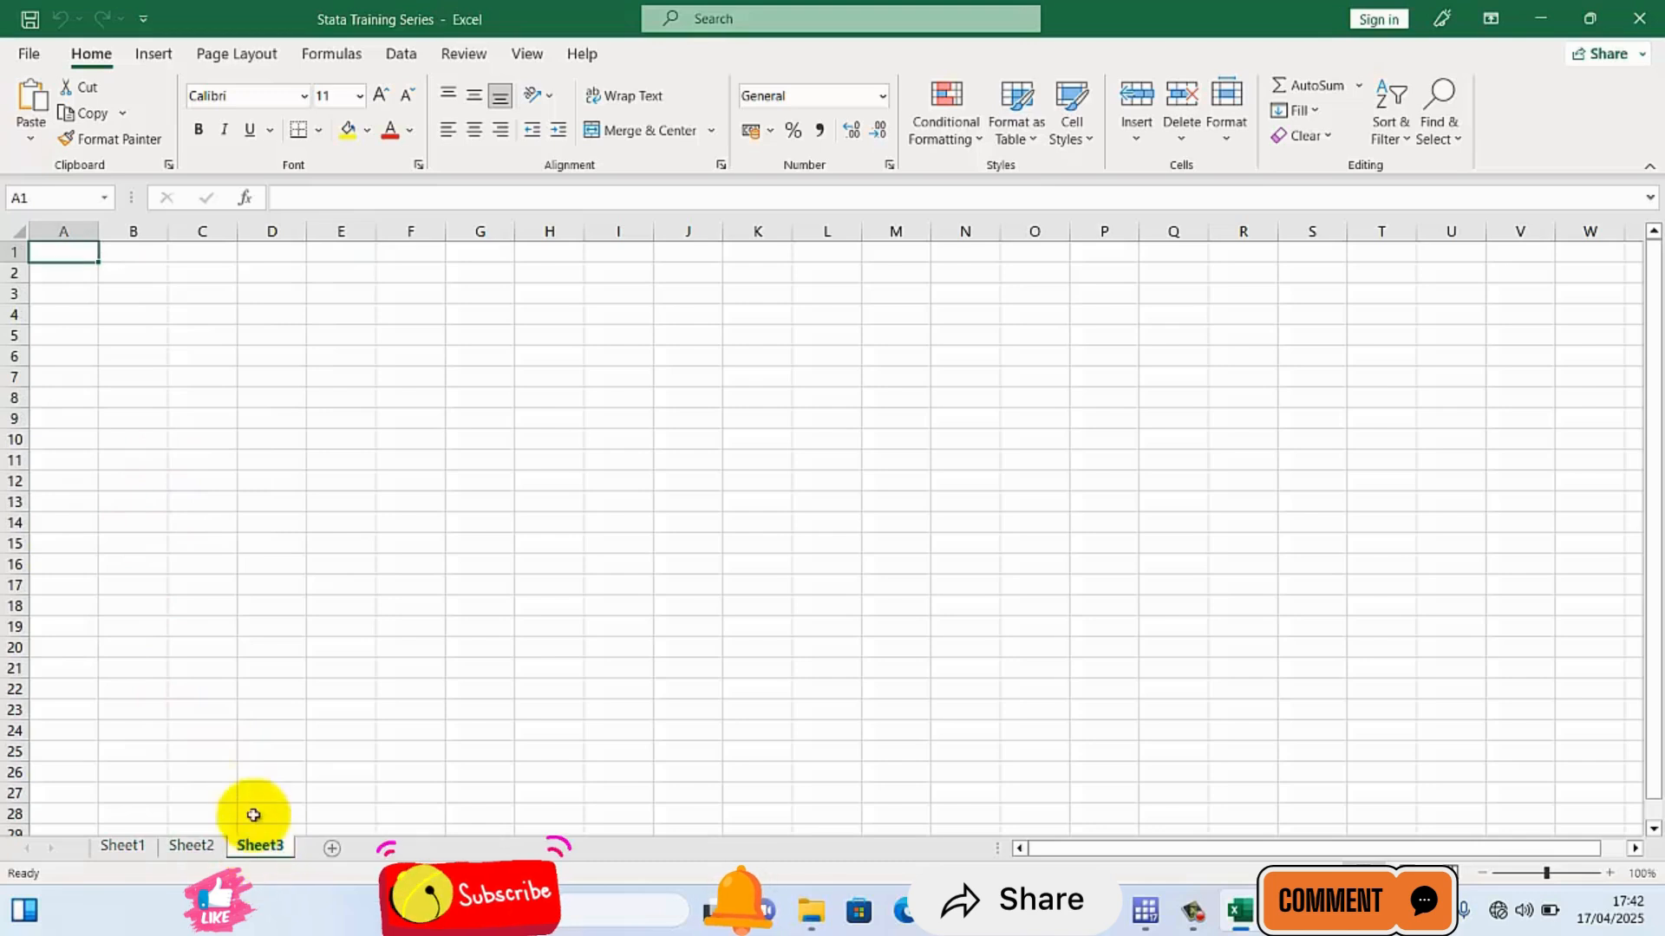
left_click(222, 681)
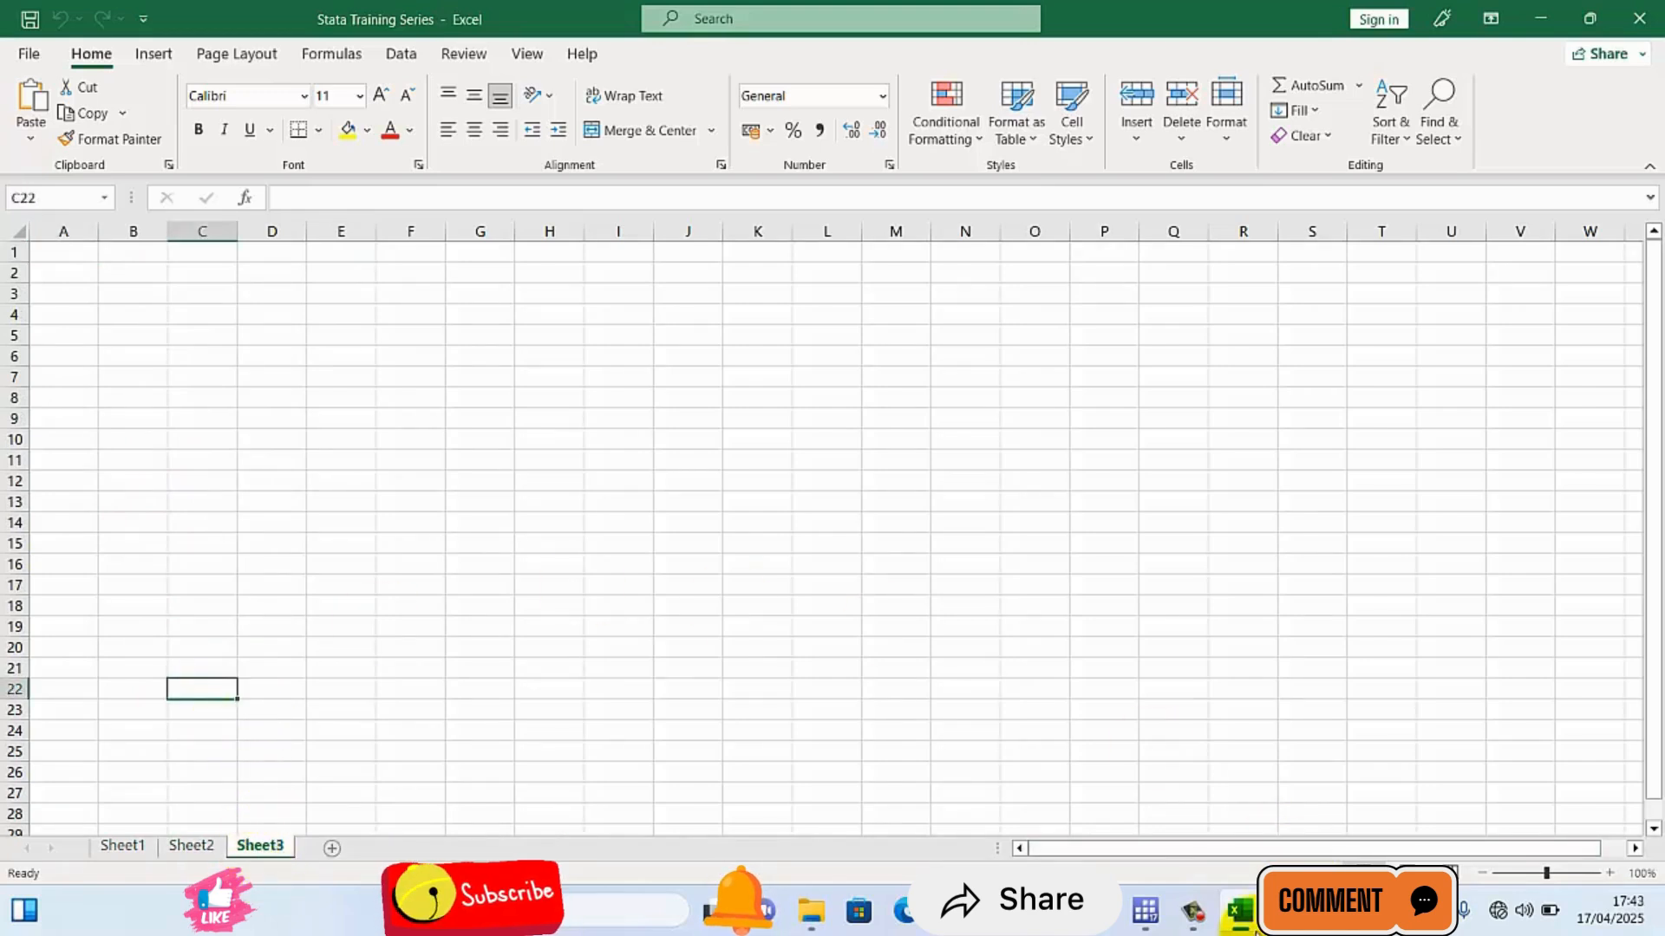
- Switch back to the do-file and examine the note on using sheet("Sheet1") firstrow for Excel files with several sheets
mouse_move(1141, 917)
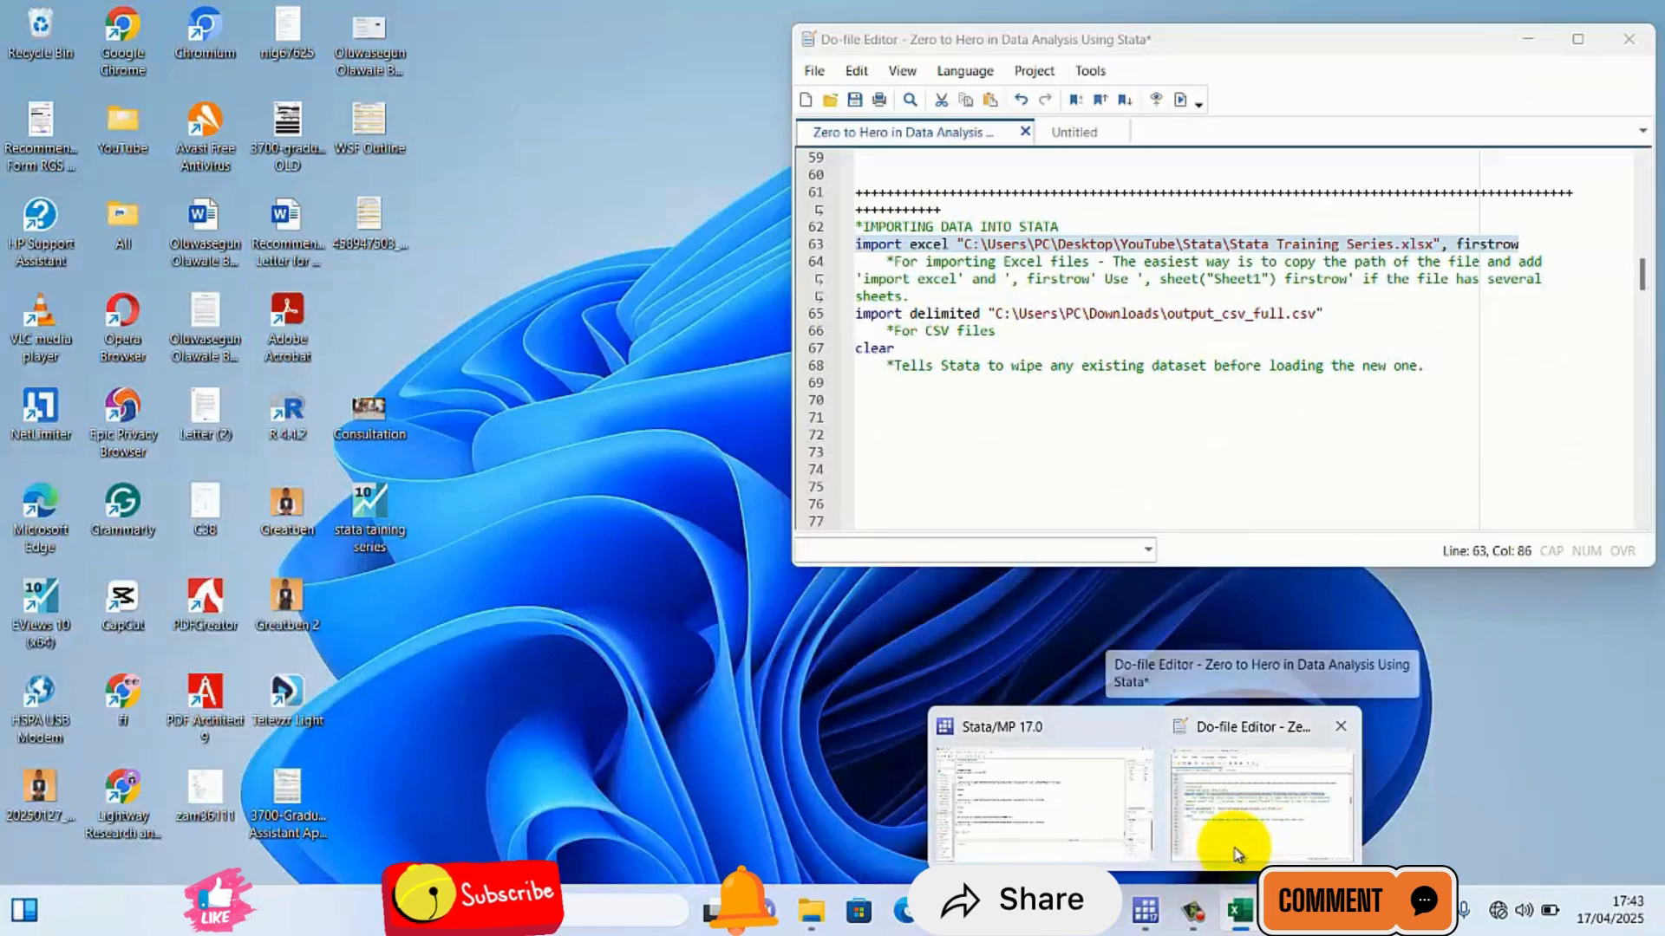
left_click(1234, 854)
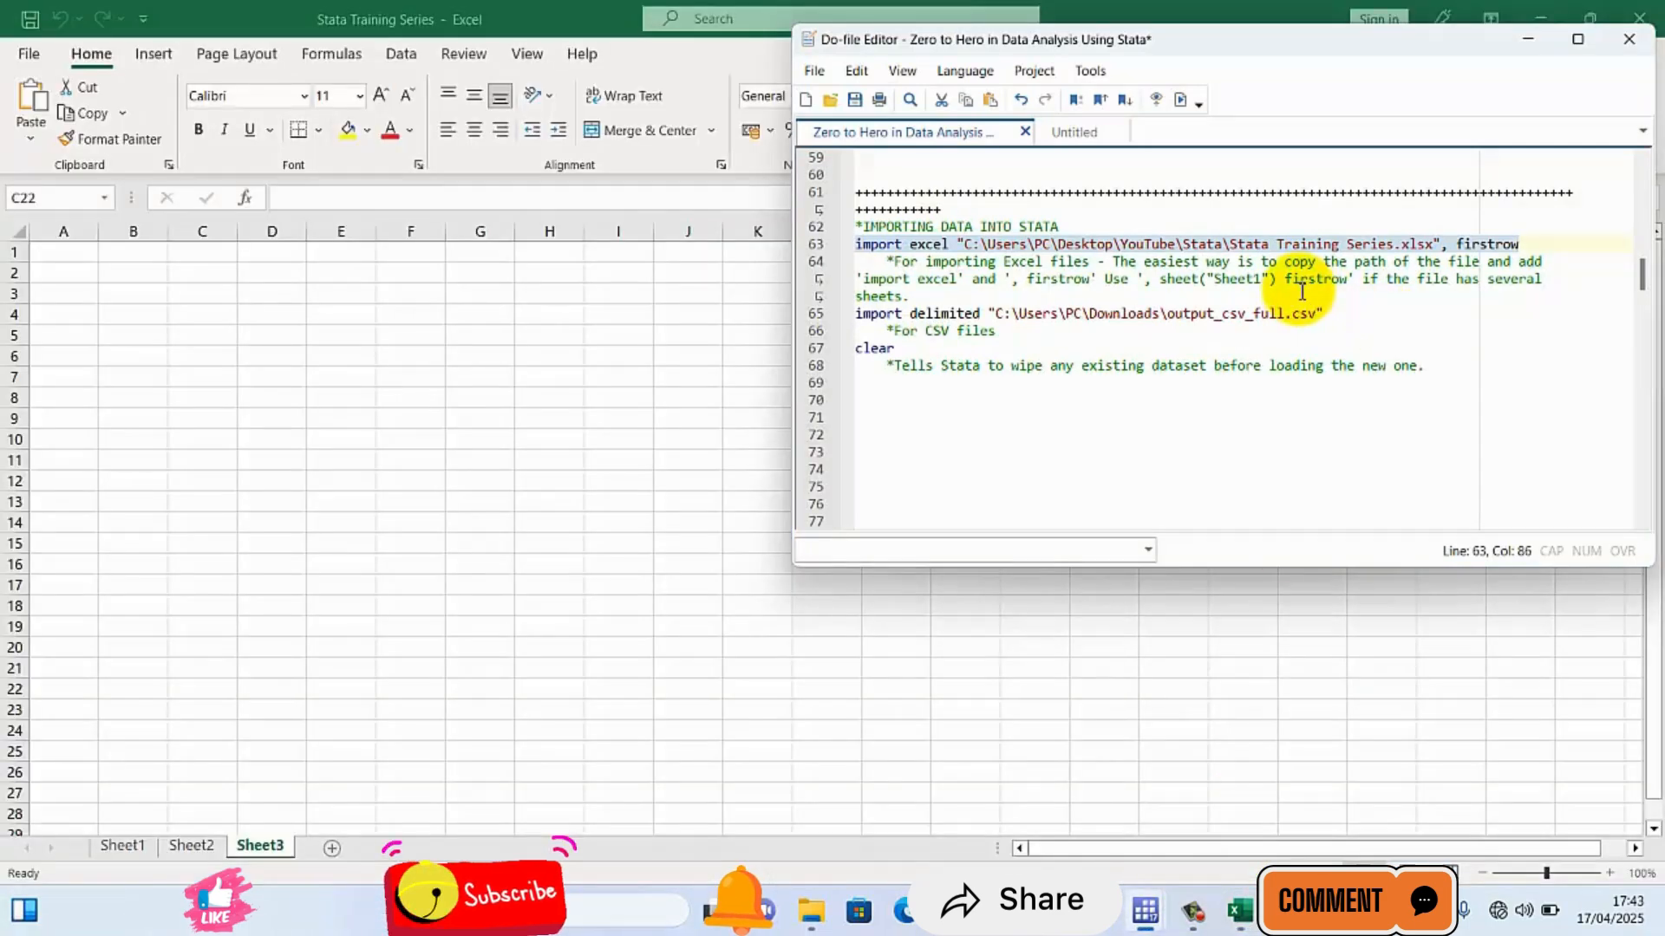
left_click(1146, 281)
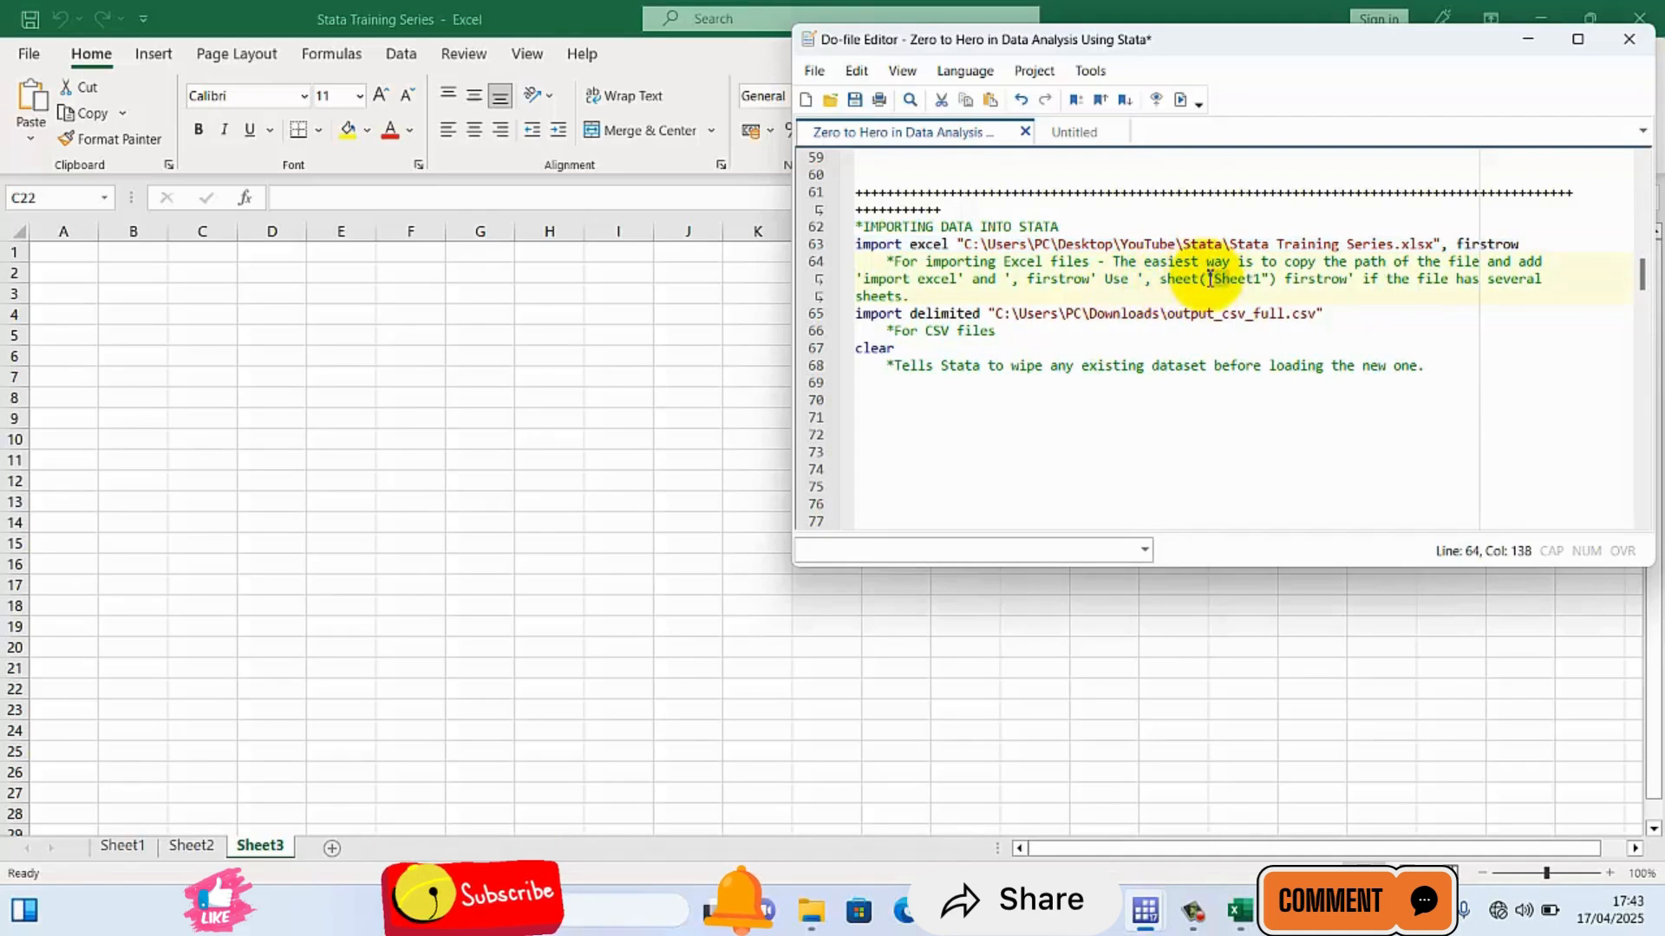
left_click(1245, 283)
double_click(1245, 284)
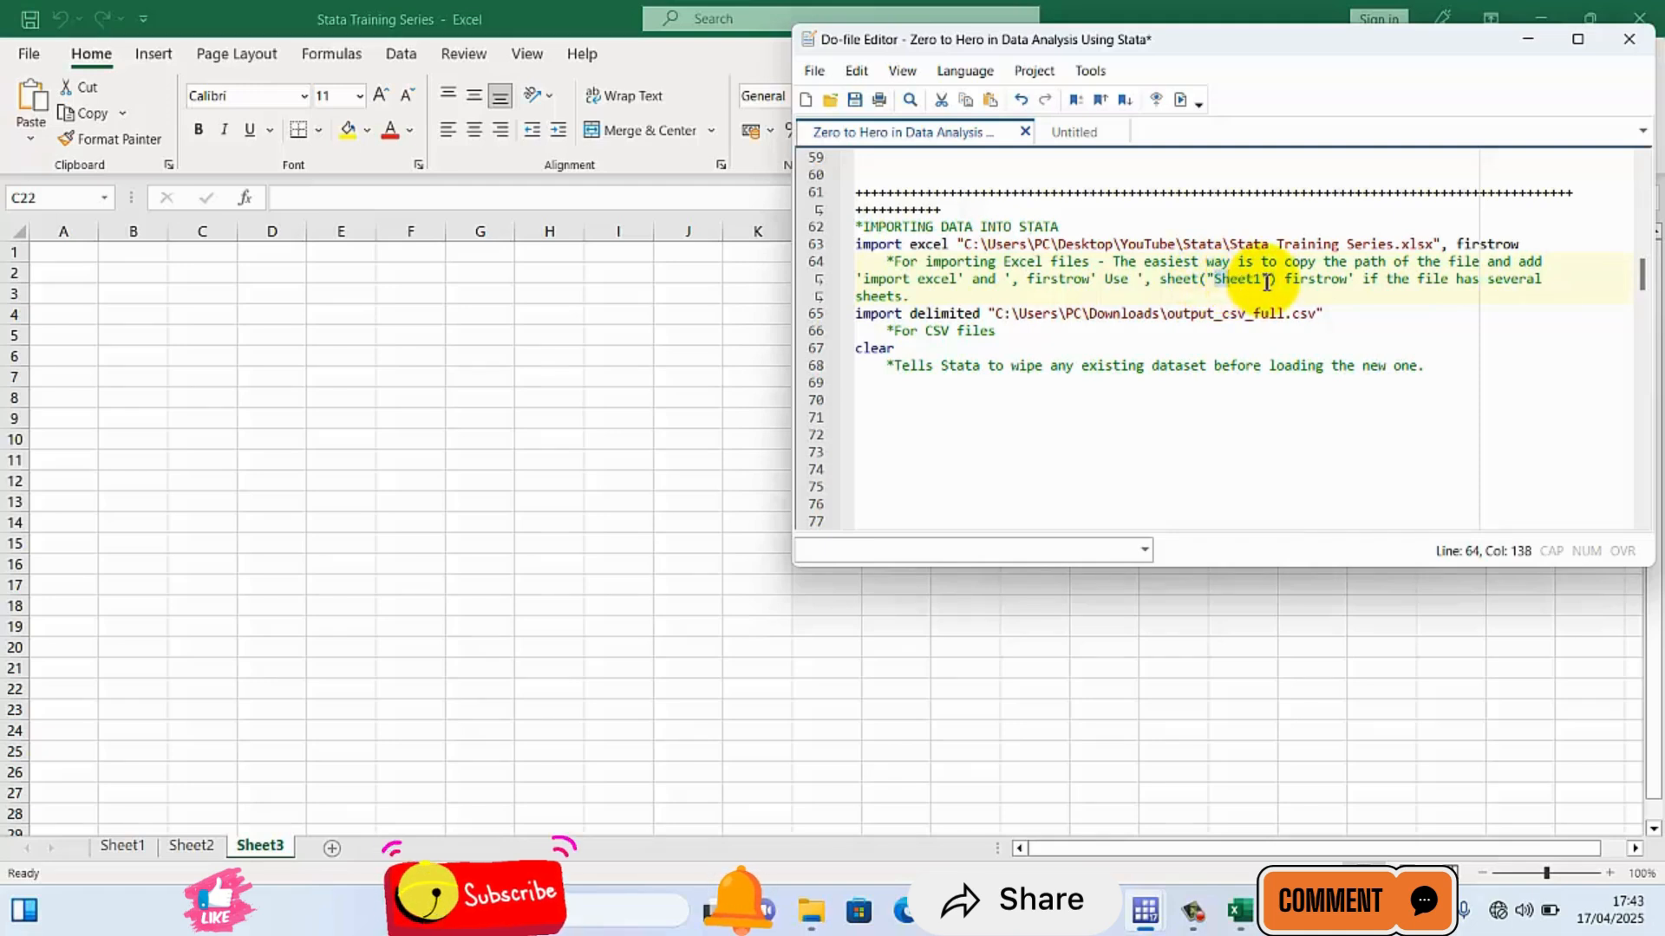
left_click(1270, 282)
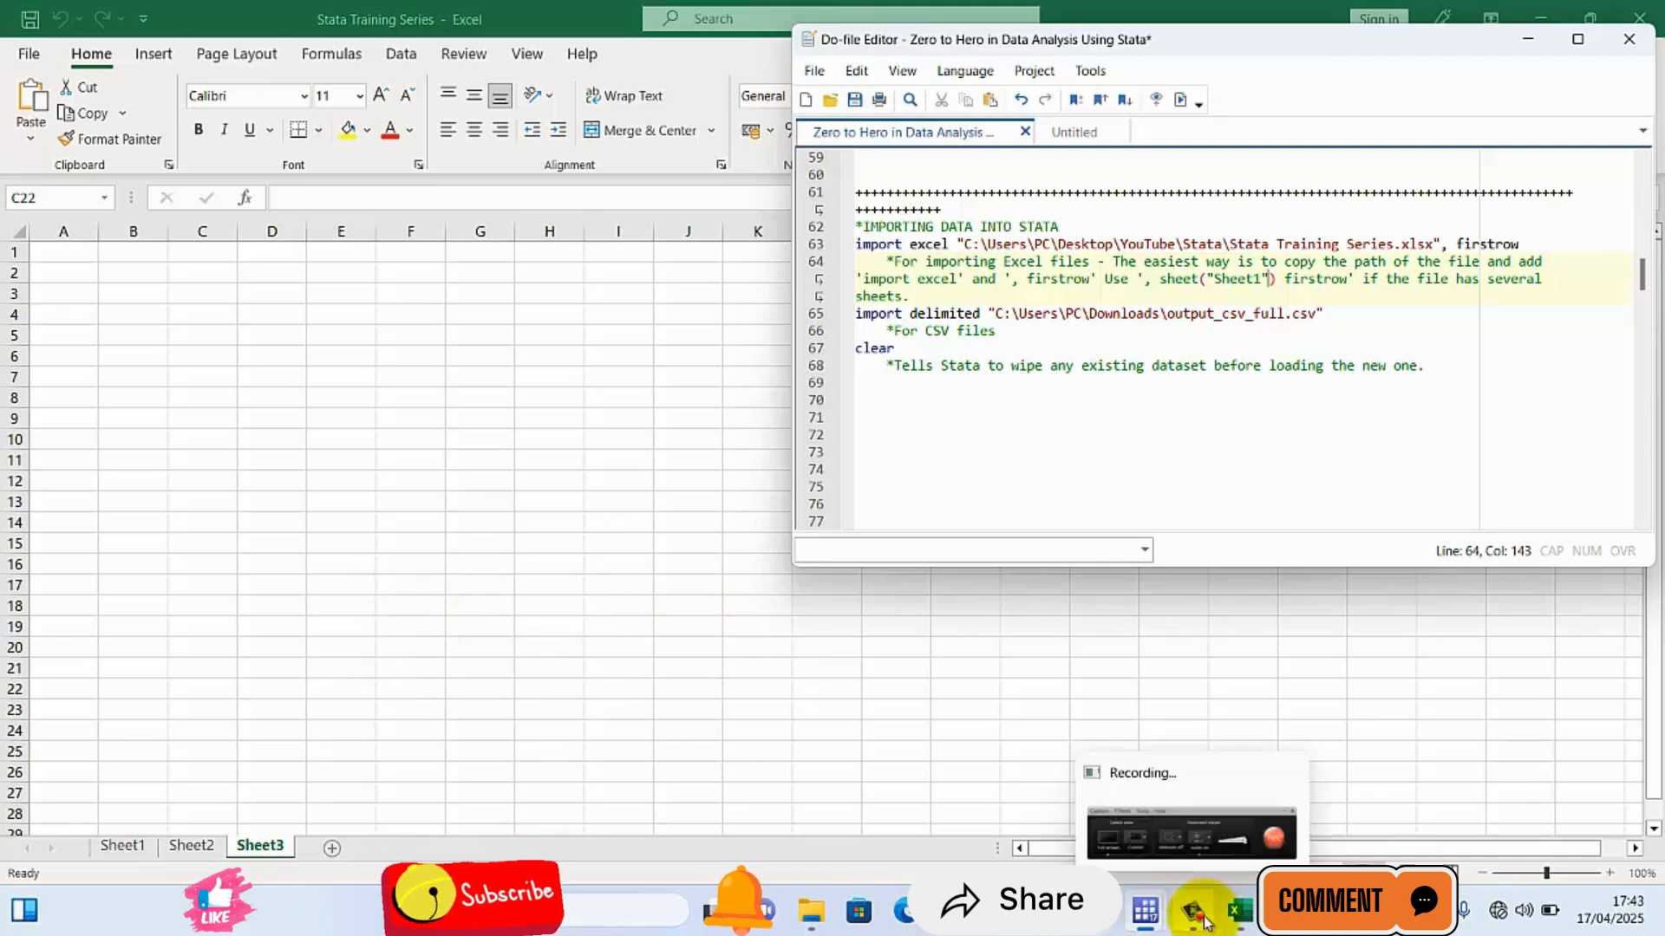
- In the main Stata window, start a delimited text data import and load output_csv_full.csv from the Downloads folder
mouse_move(1146, 910)
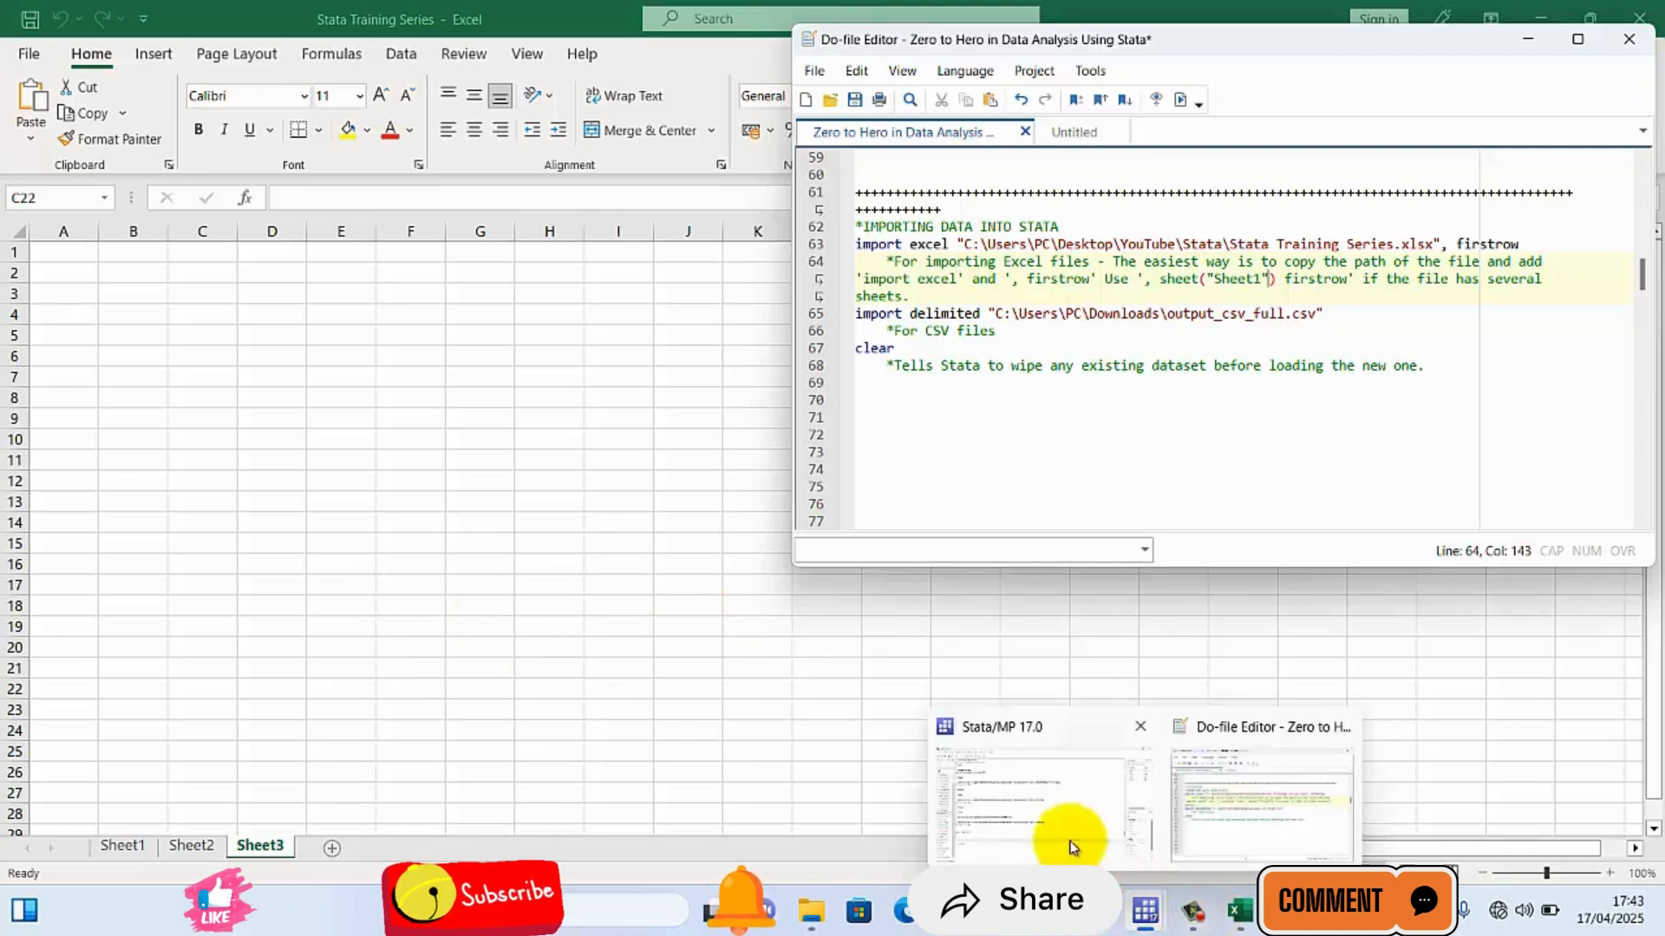
left_click(1057, 796)
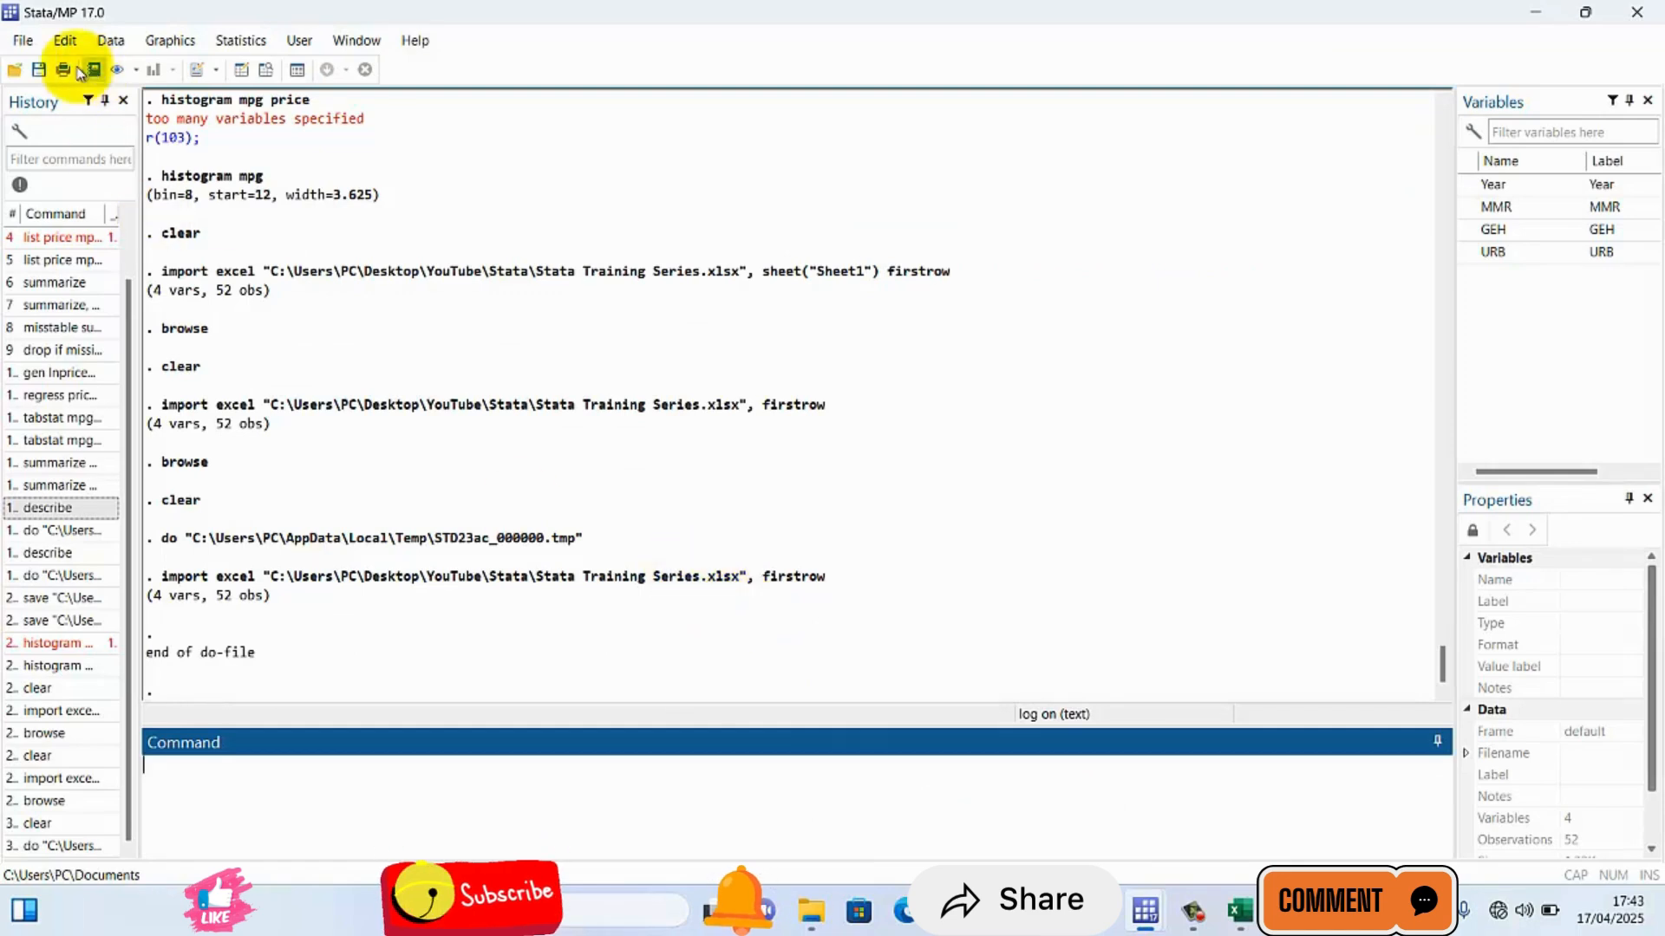
left_click(24, 42)
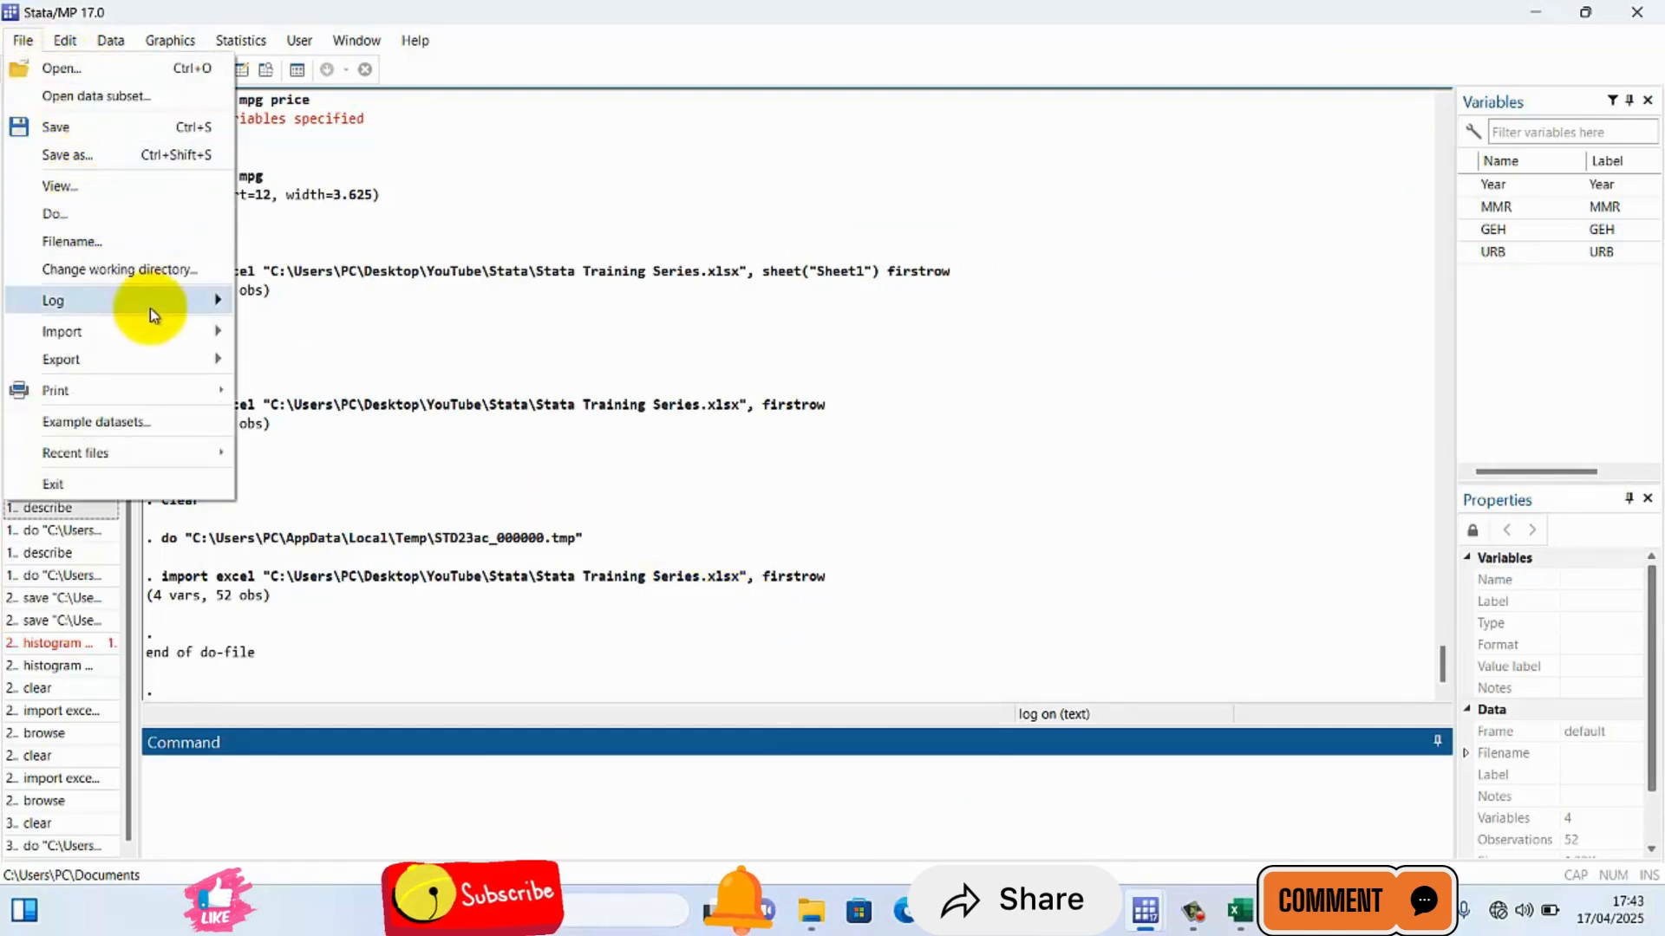
mouse_move(184, 332)
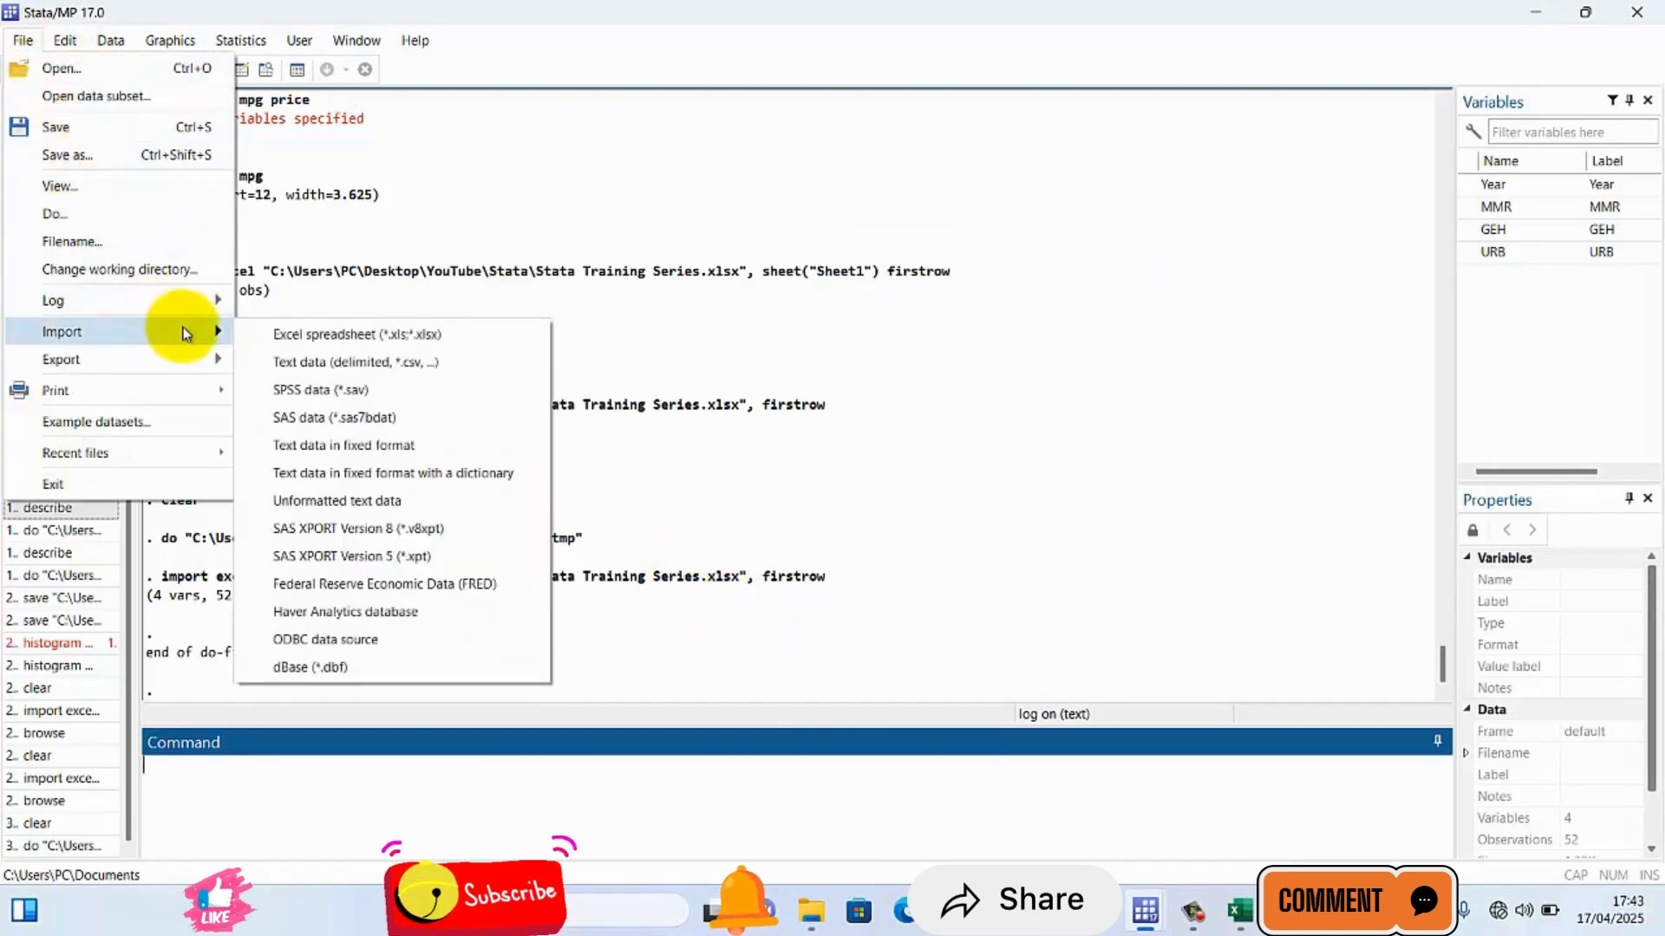
left_click(397, 362)
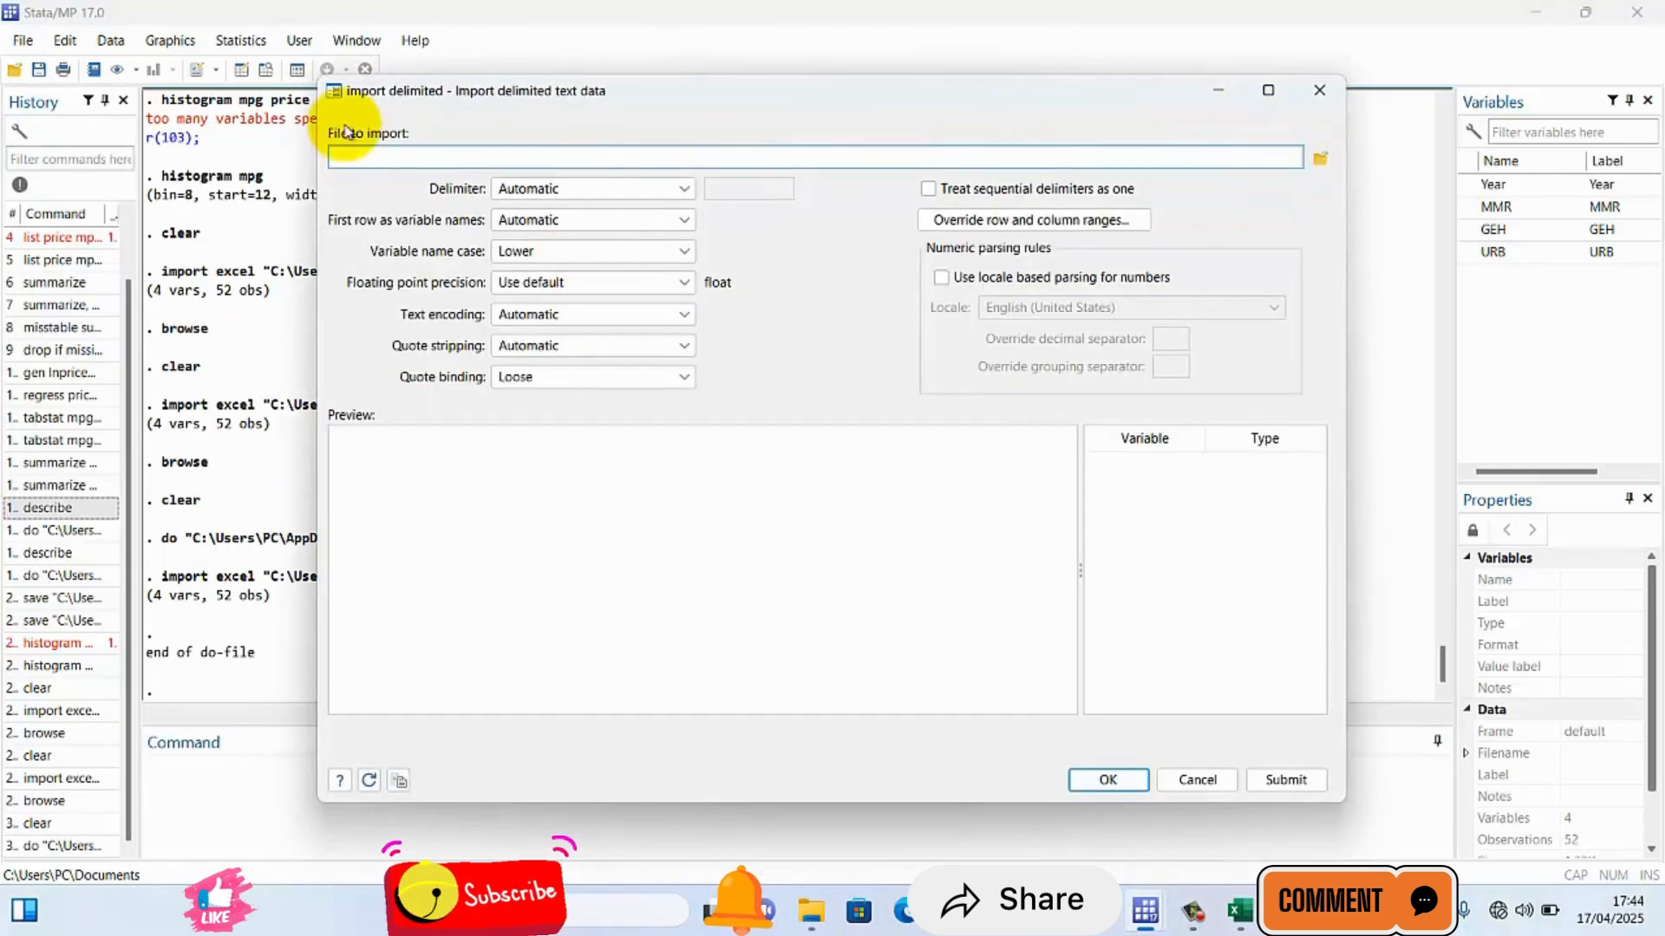
left_click(1319, 158)
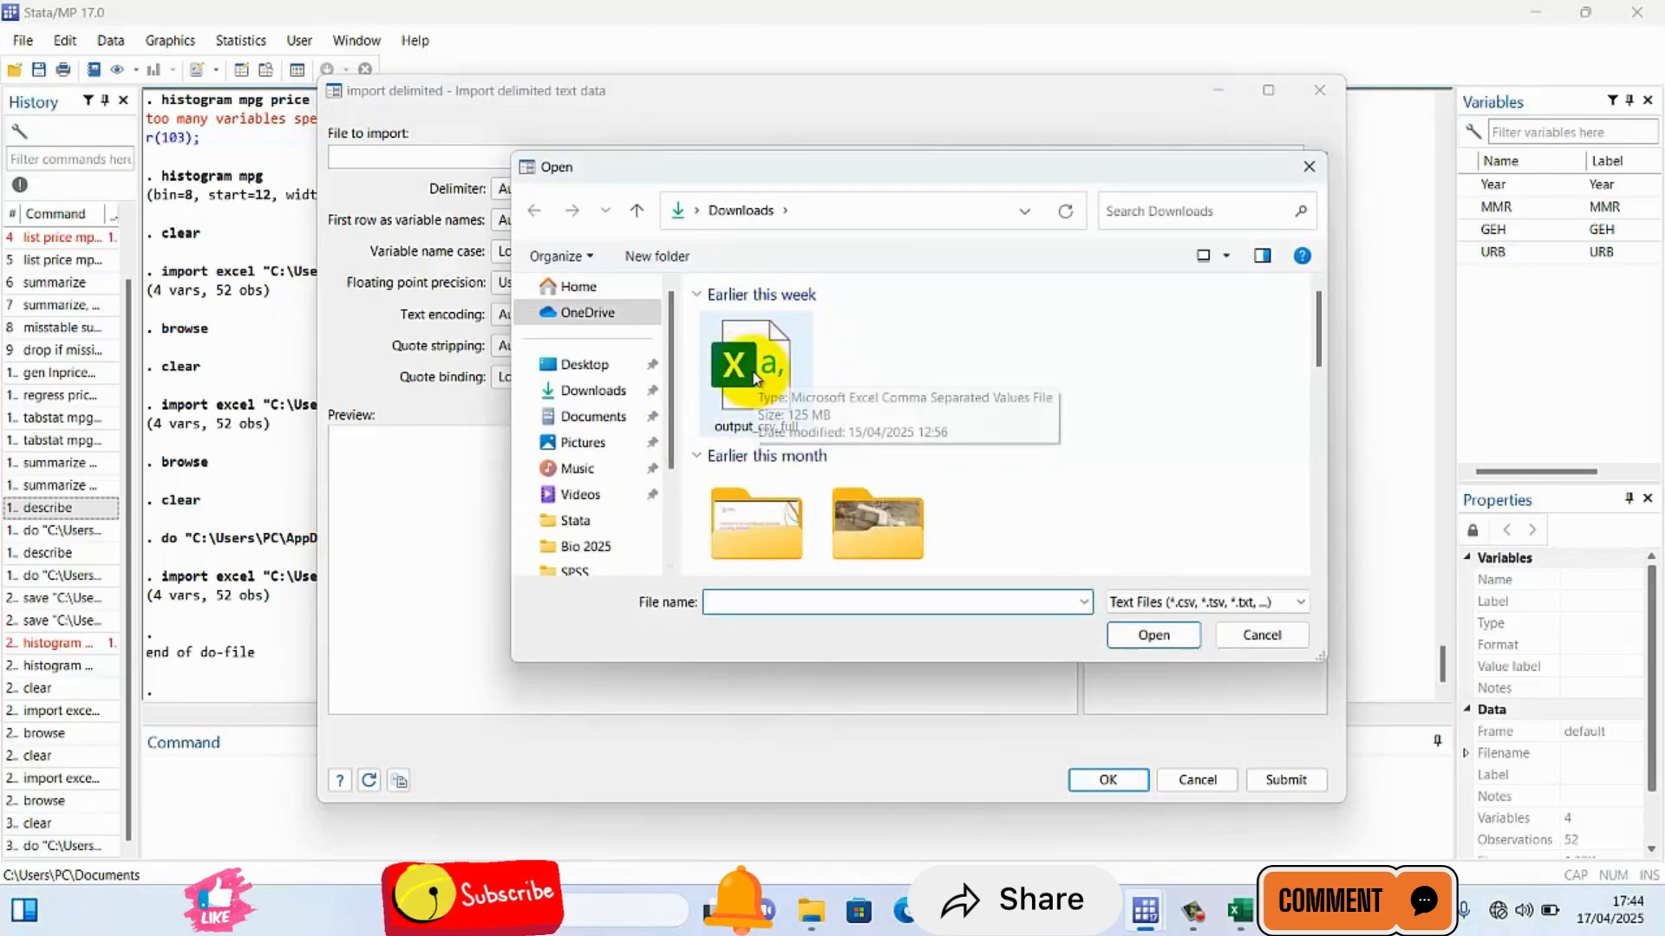
left_click(754, 378)
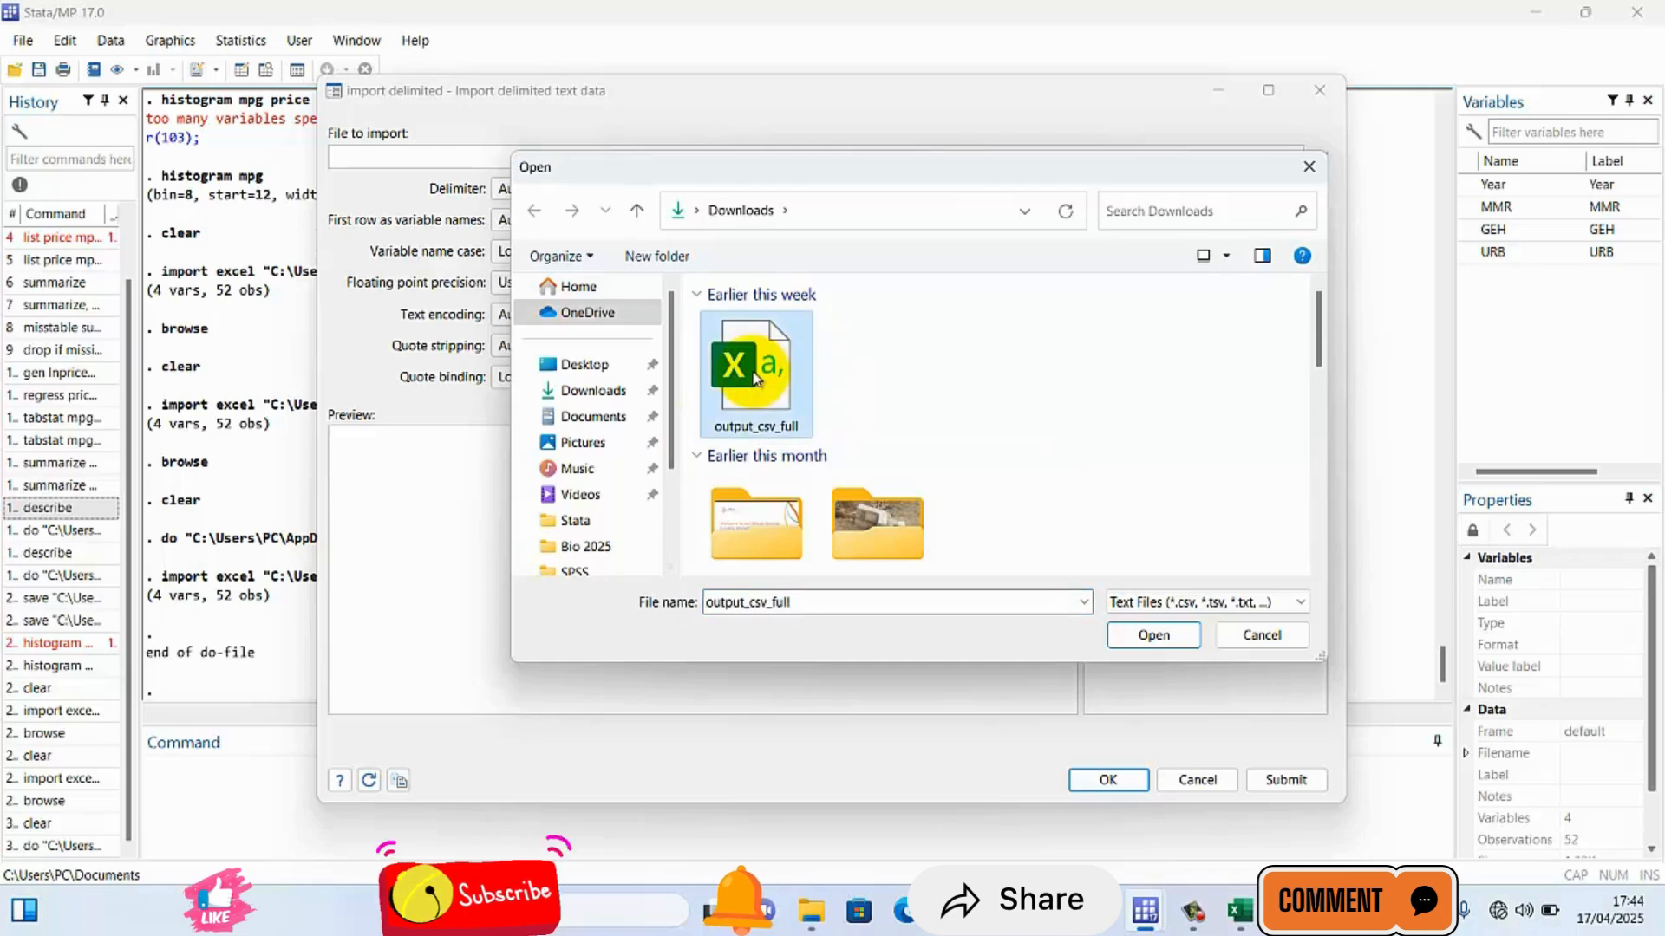
double_click(755, 377)
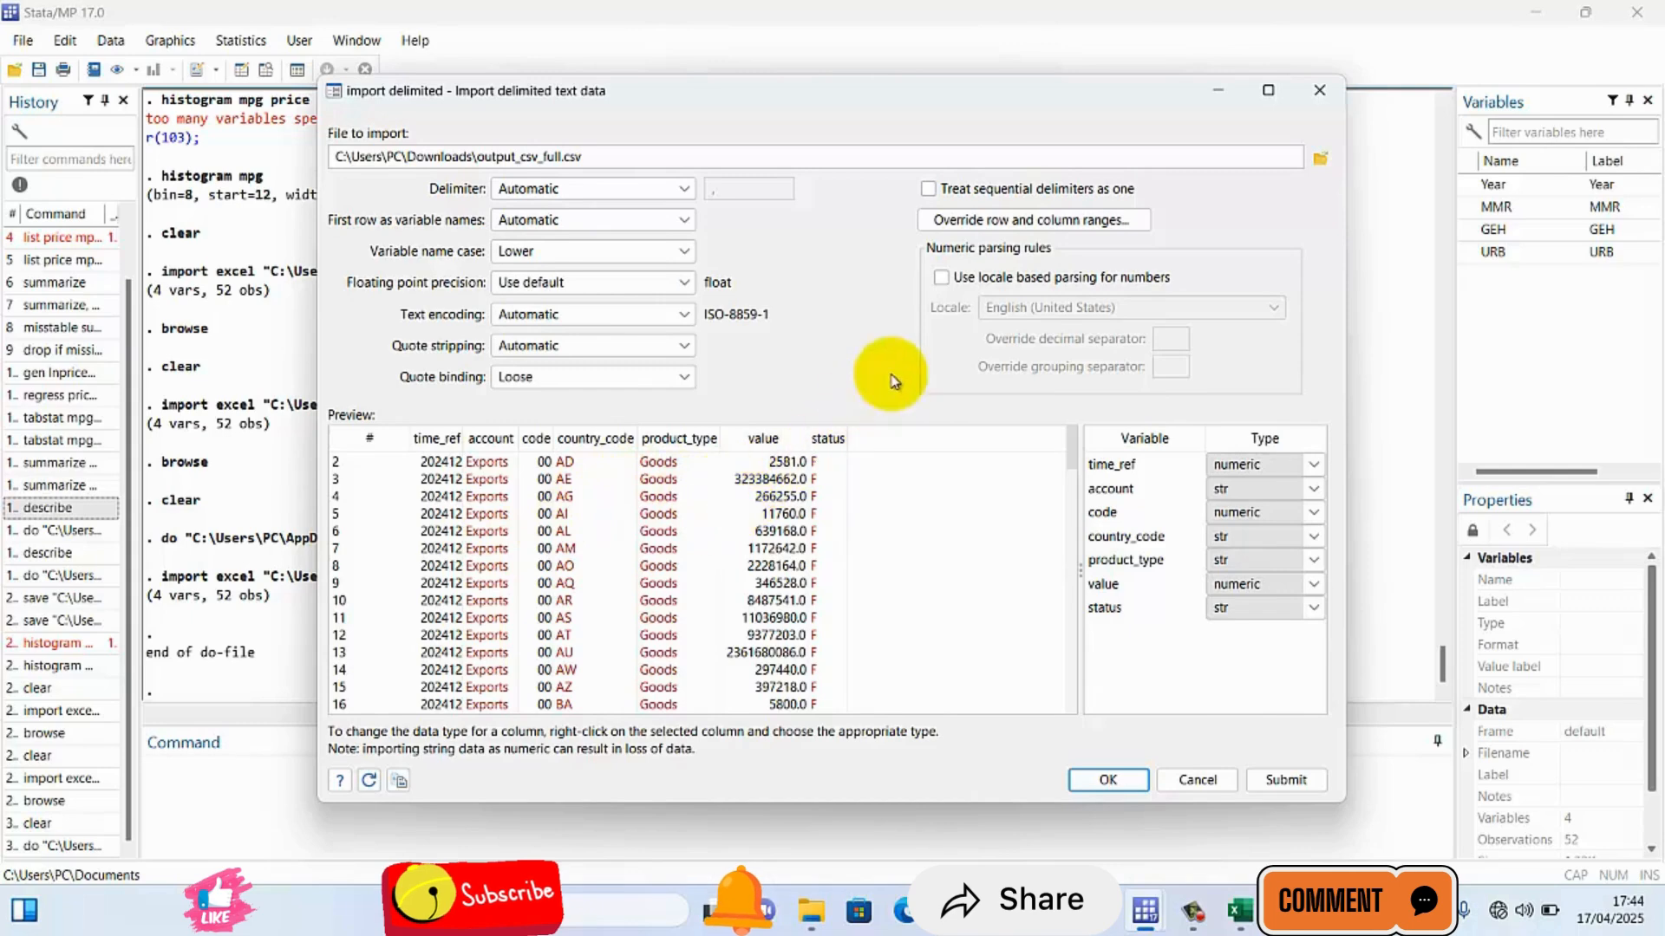
- Submit the delimited import, replacing the data in memory, and return to the command line
left_click(1285, 780)
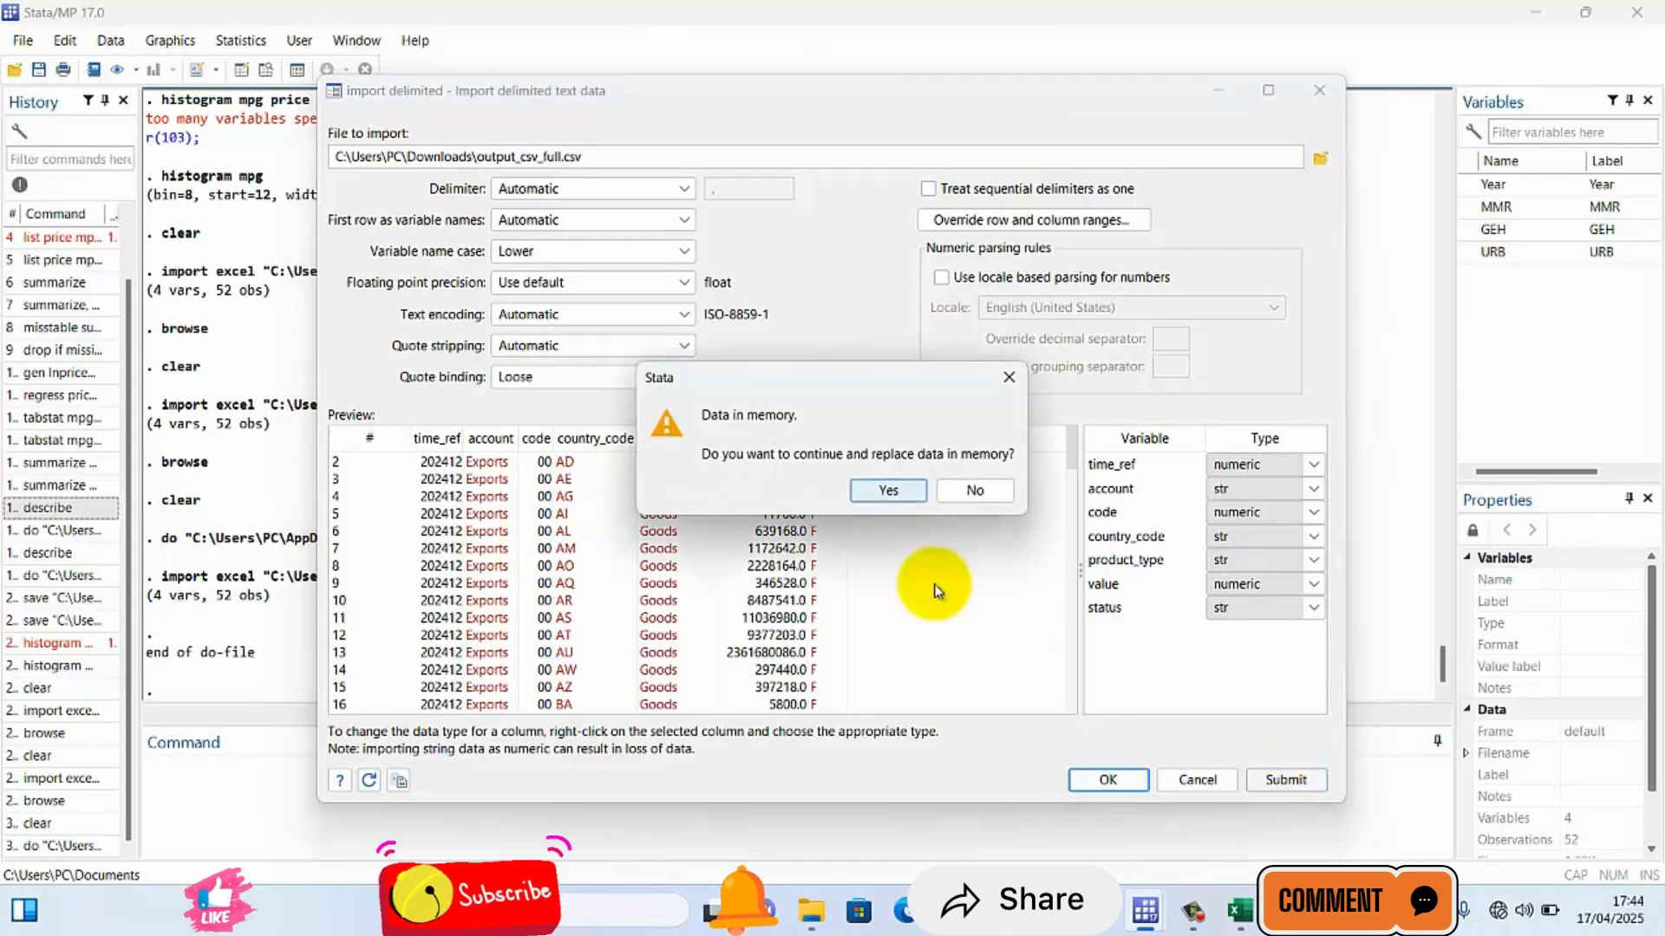
left_click(885, 492)
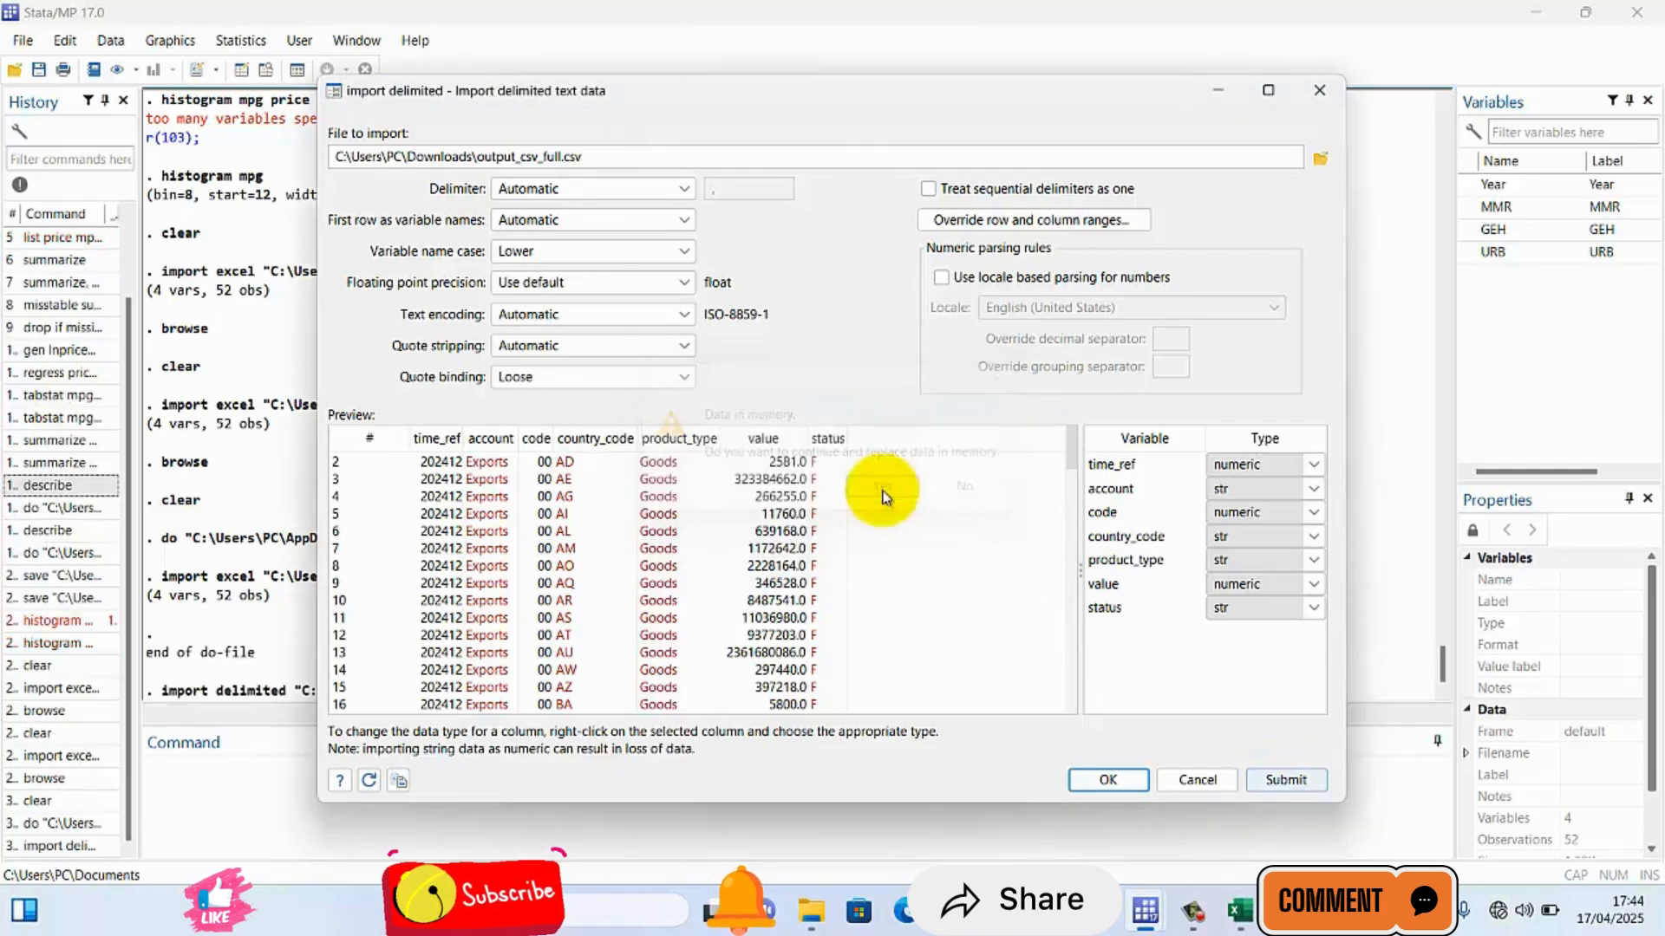
left_click(1076, 780)
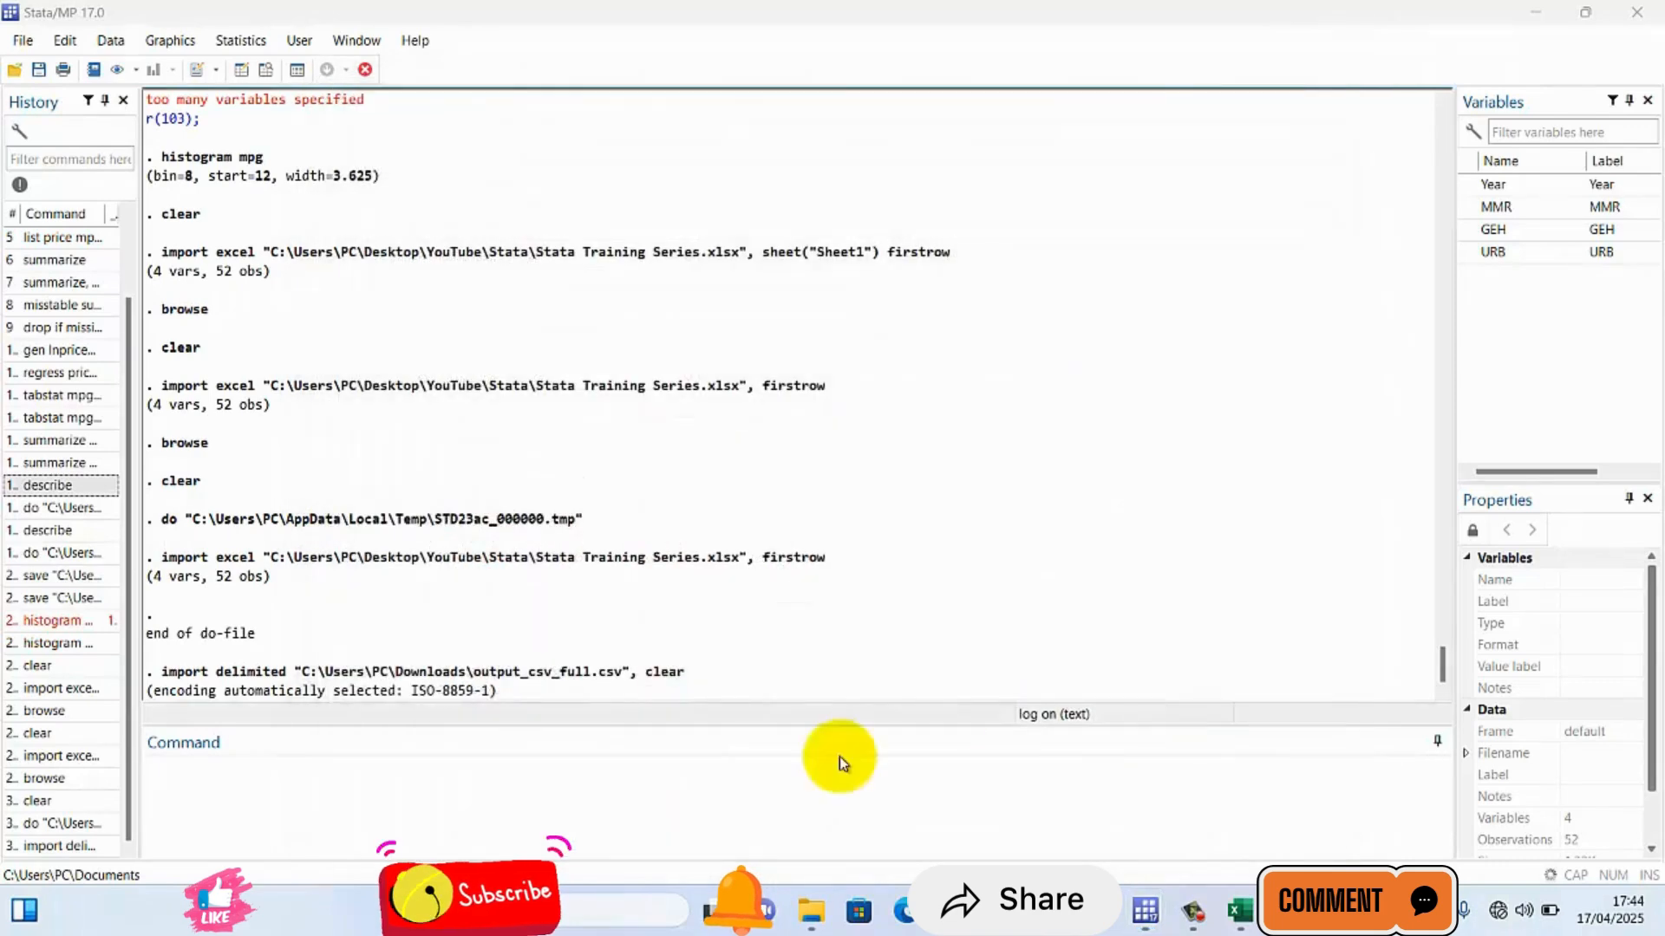
left_click(632, 805)
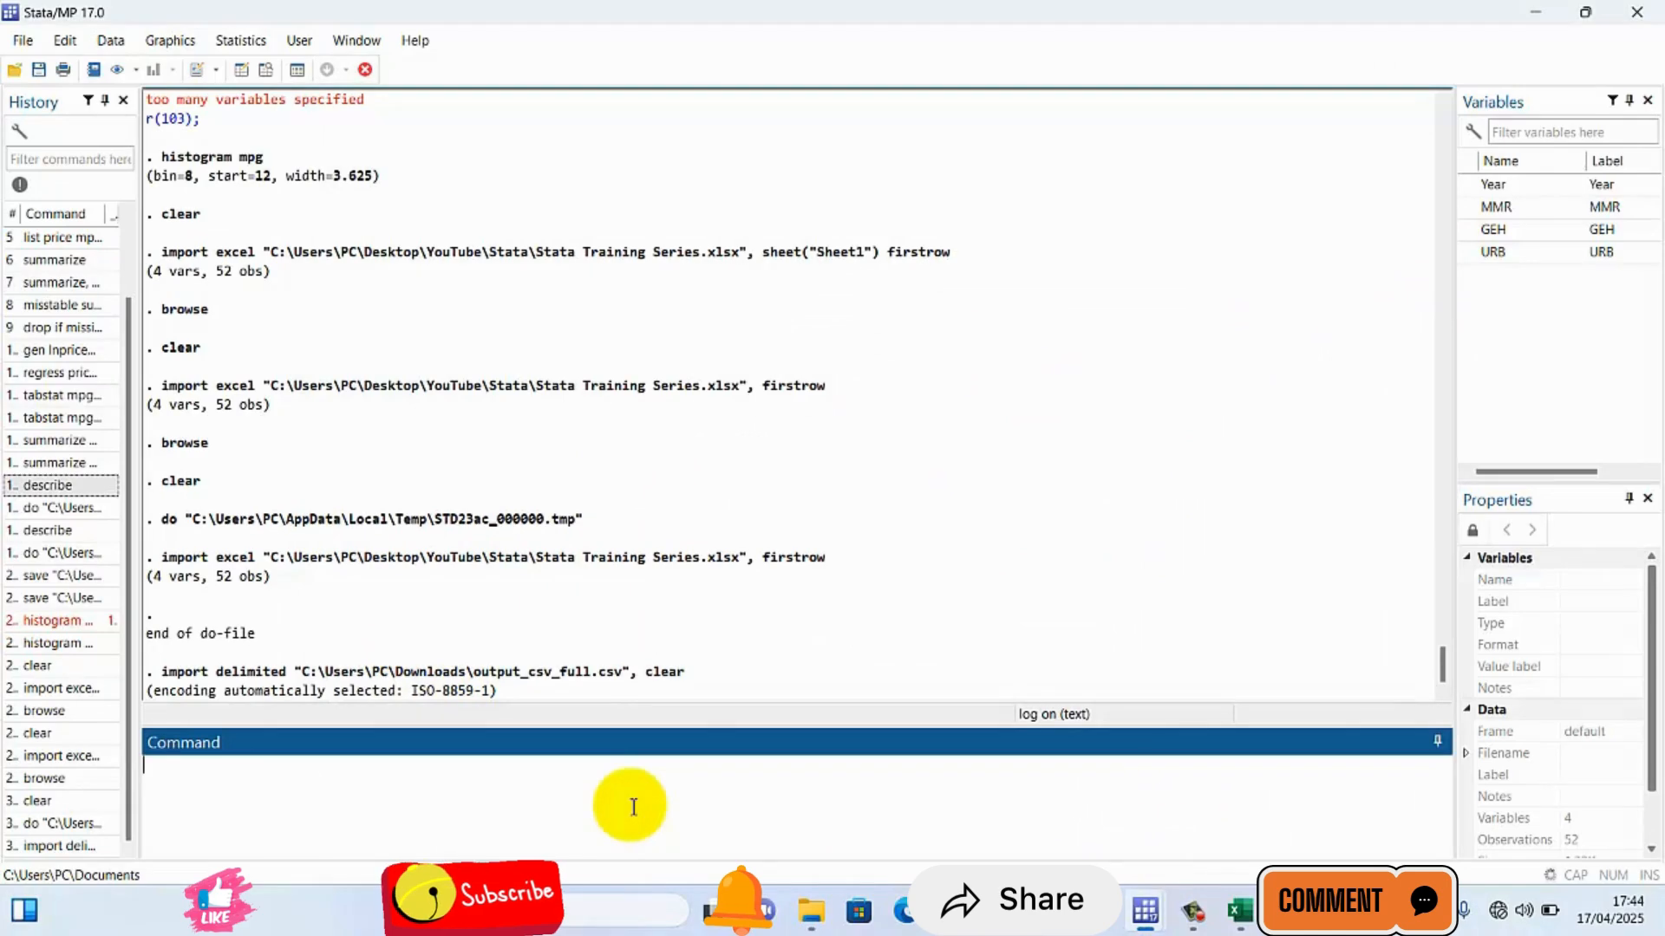
- Run browse to view the imported output_csv_full.csv data in the Data Editor, and close the editor
type("browse")
key("Return")
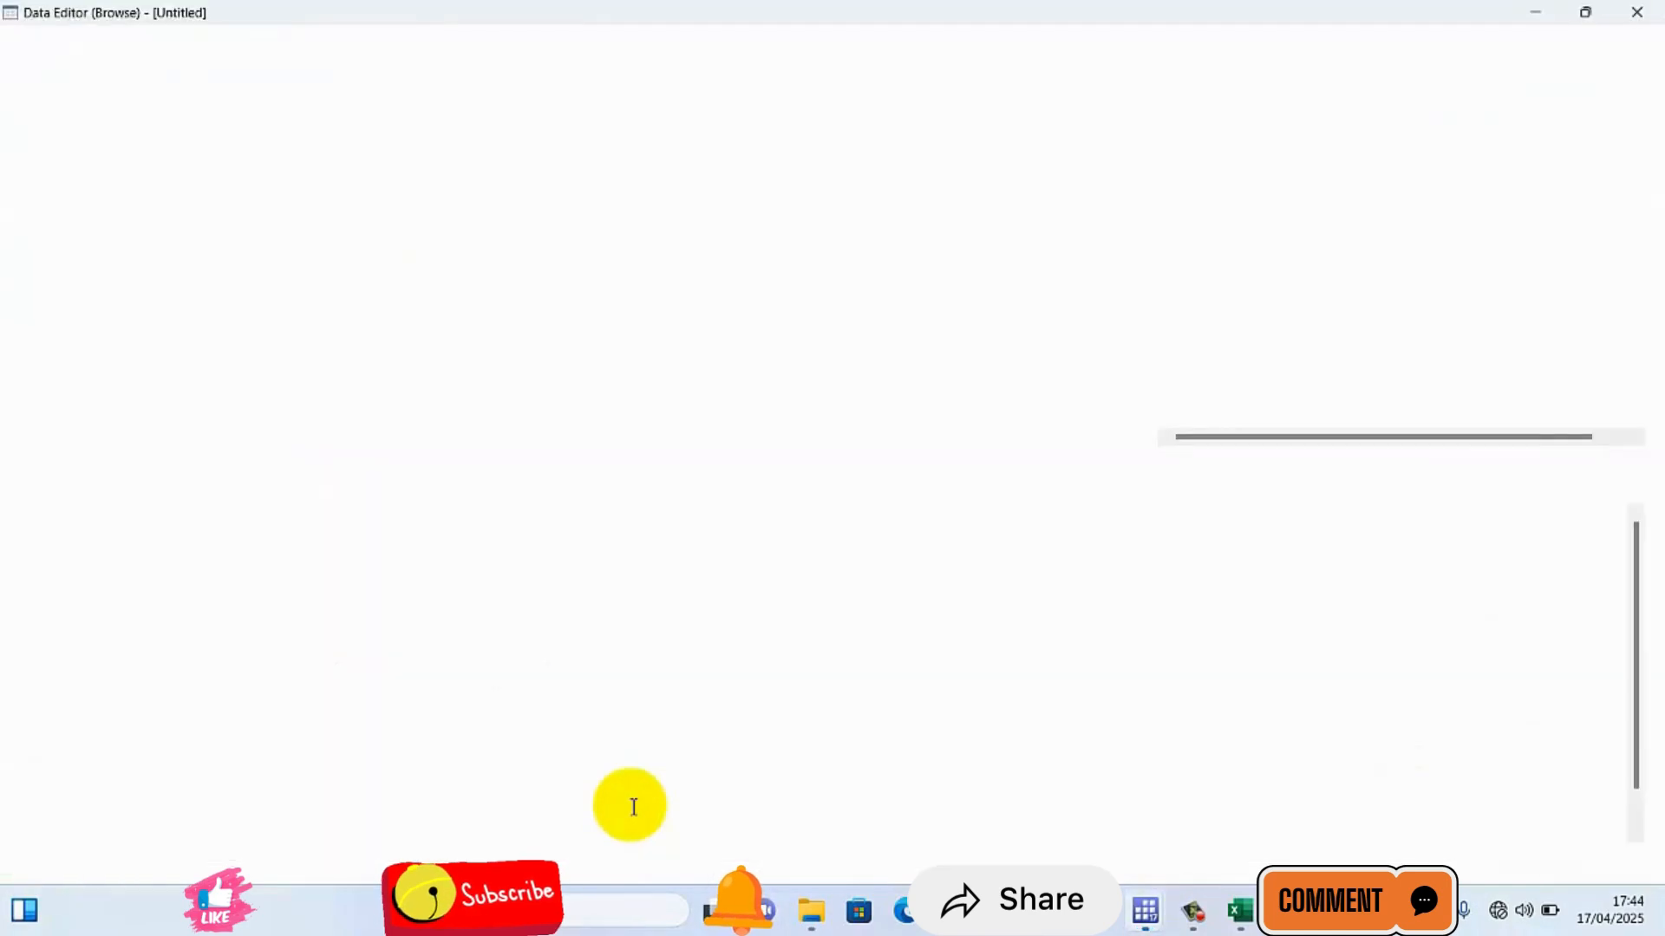
left_click(967, 474)
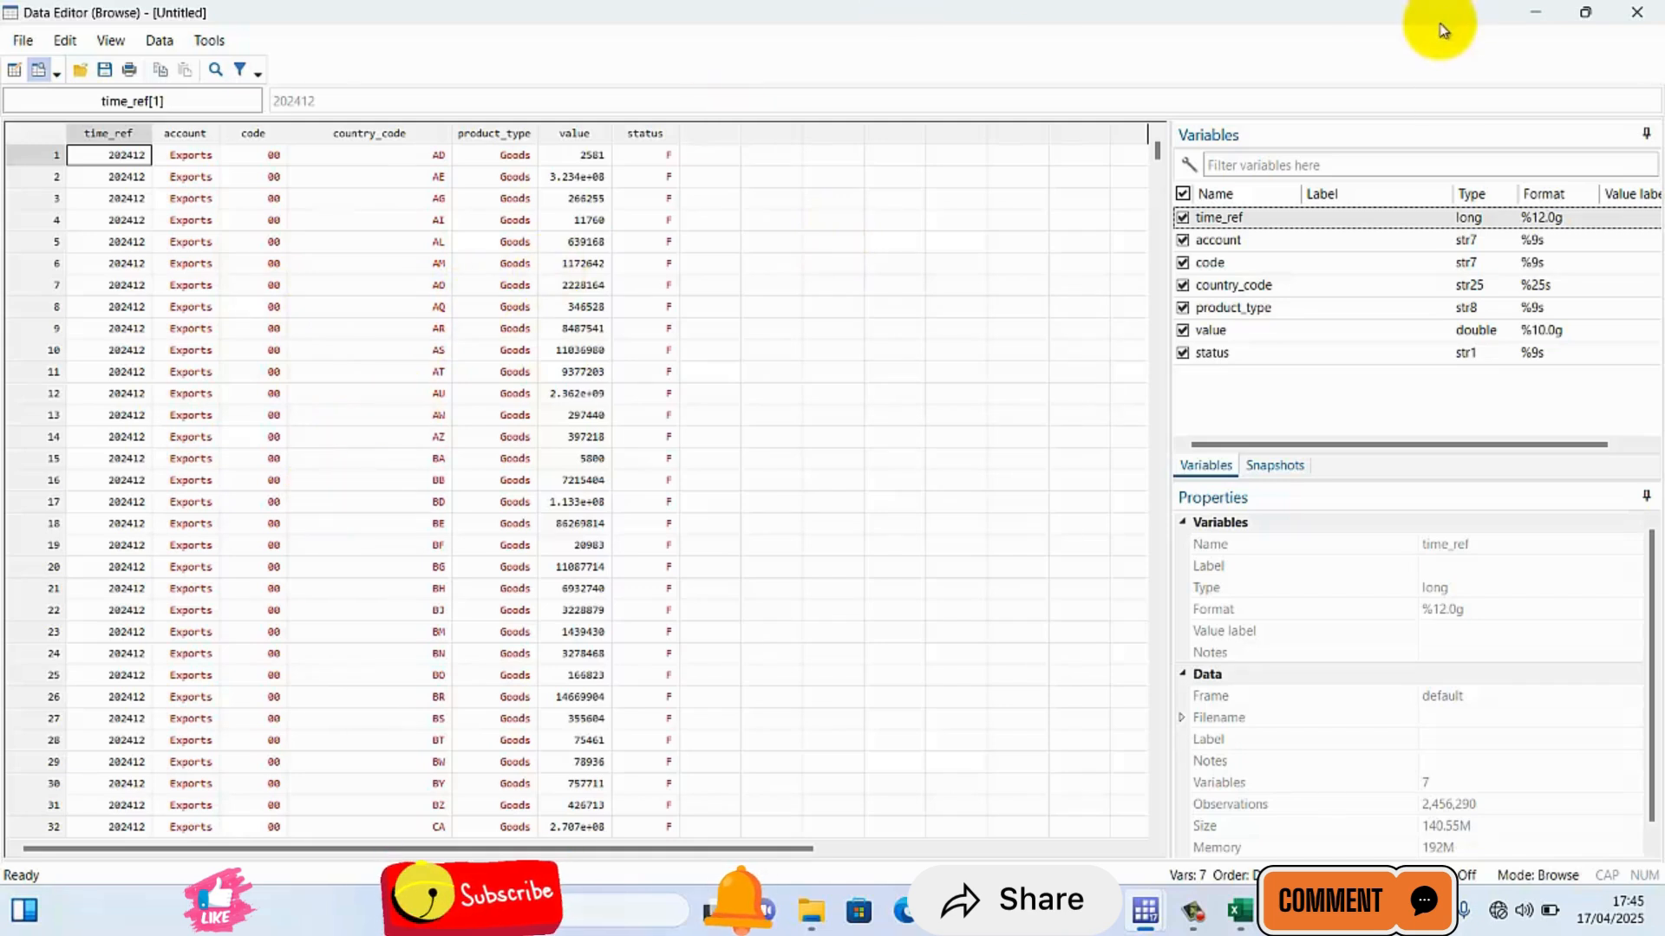
left_click(1637, 12)
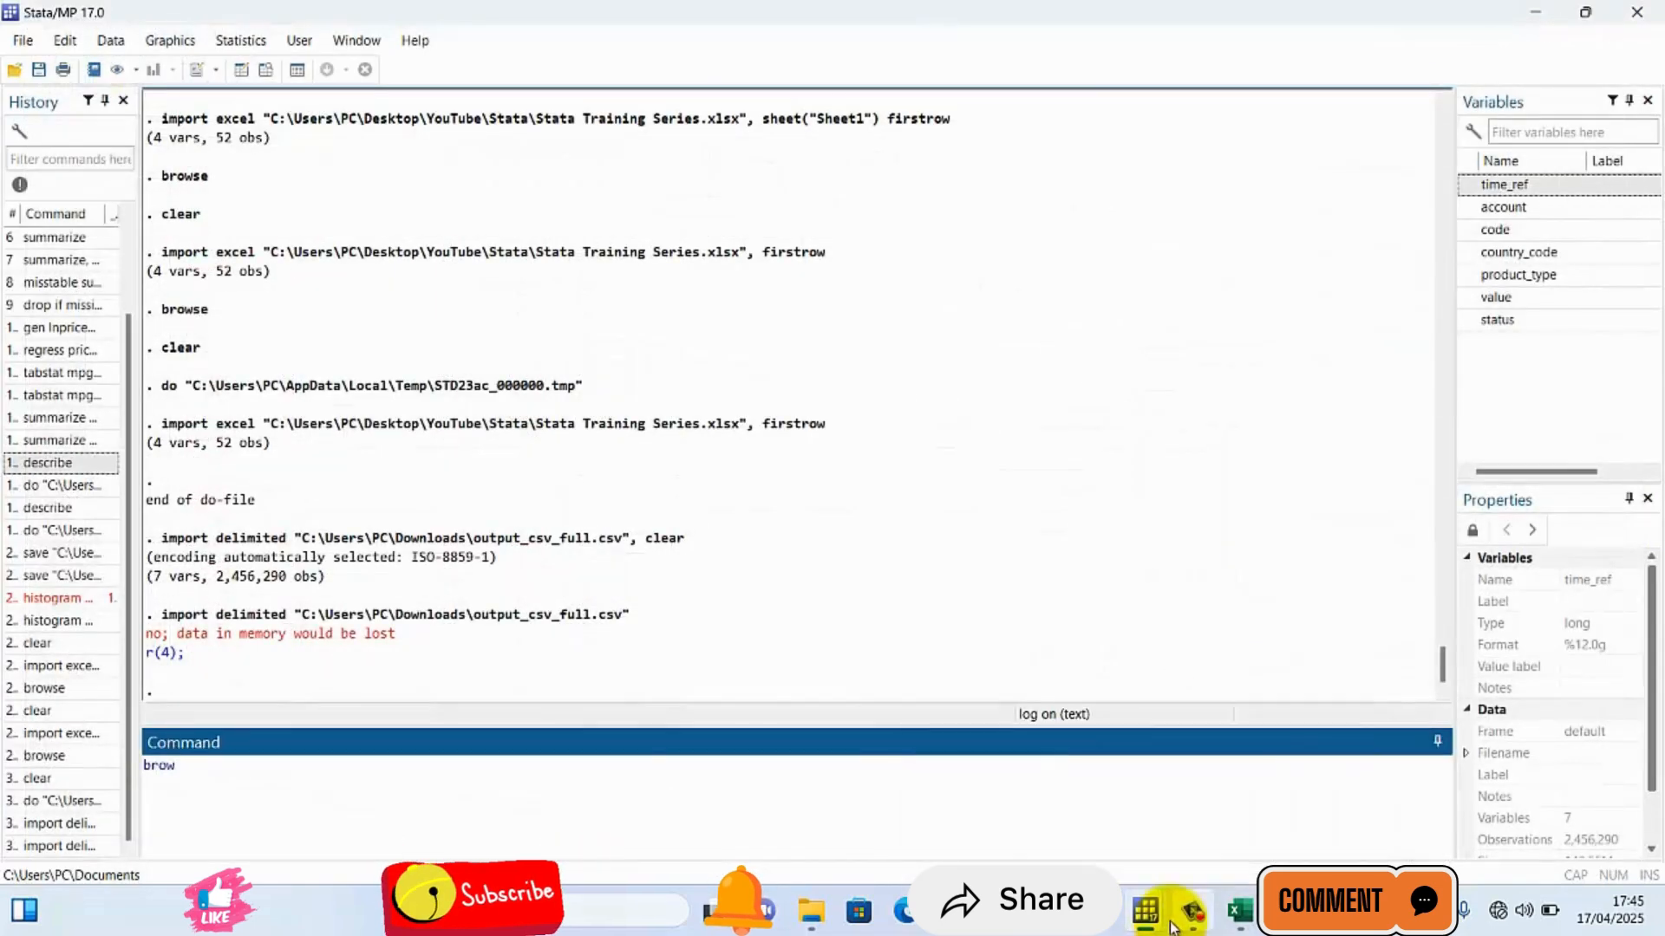
- Switch to the do-file and examine the import delimited command for CSV files on line 65
mouse_move(1145, 911)
left_click(1263, 764)
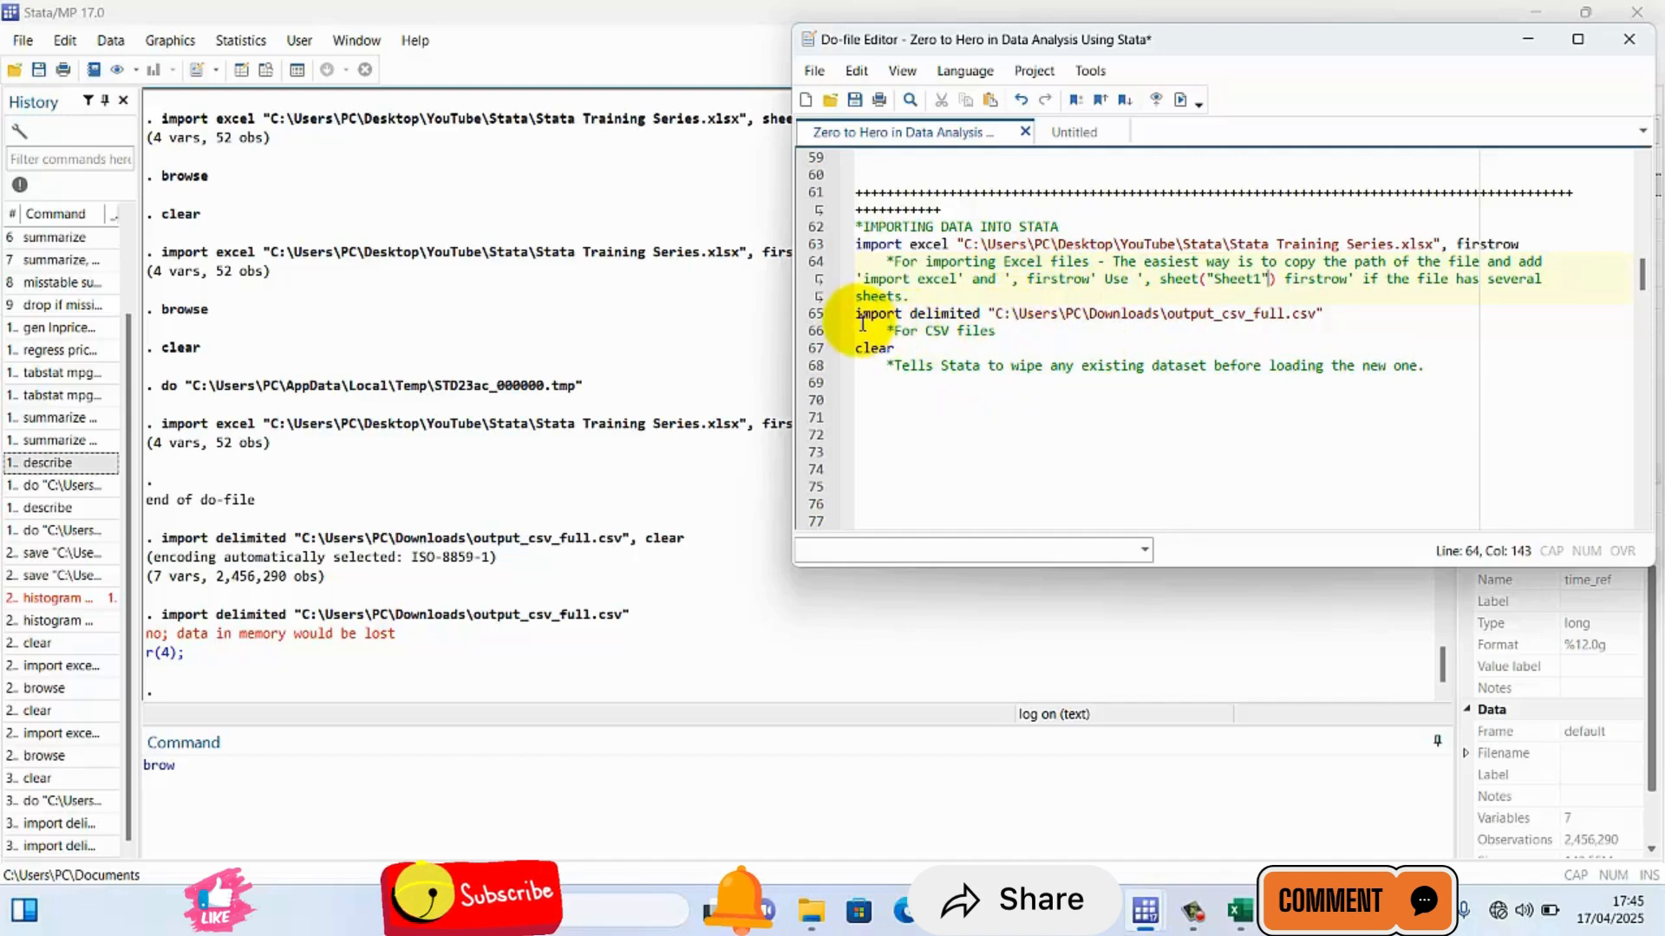
left_click_drag(863, 323, 902, 347)
left_click(983, 314)
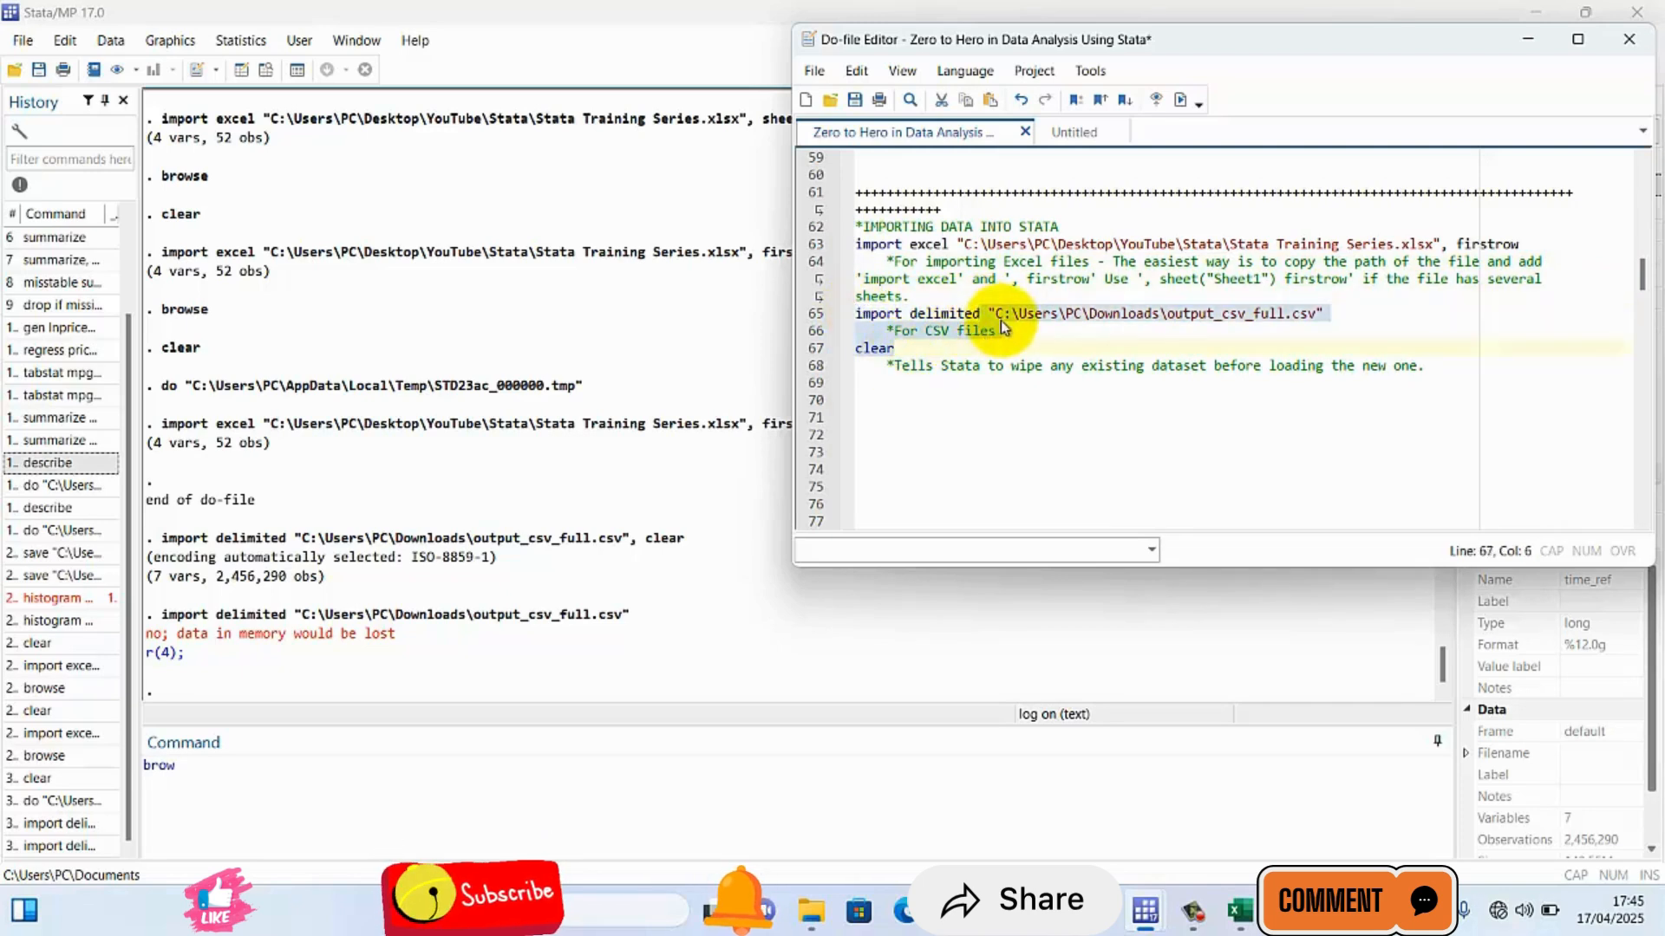
left_click(984, 313)
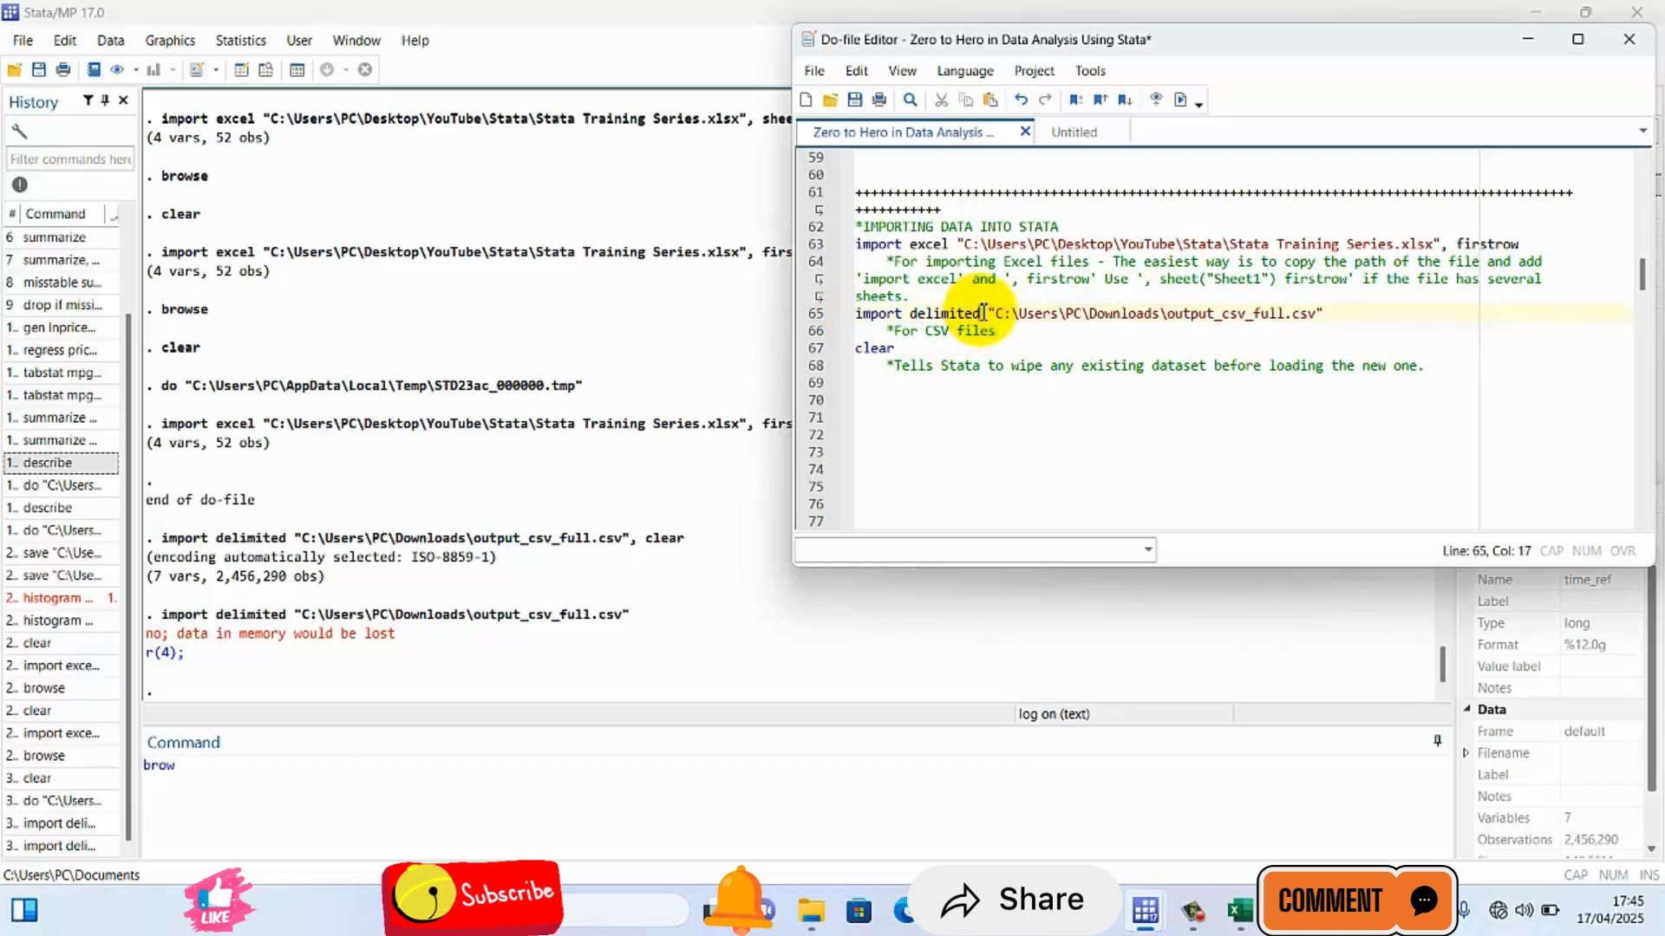
left_click_drag(983, 313, 858, 320)
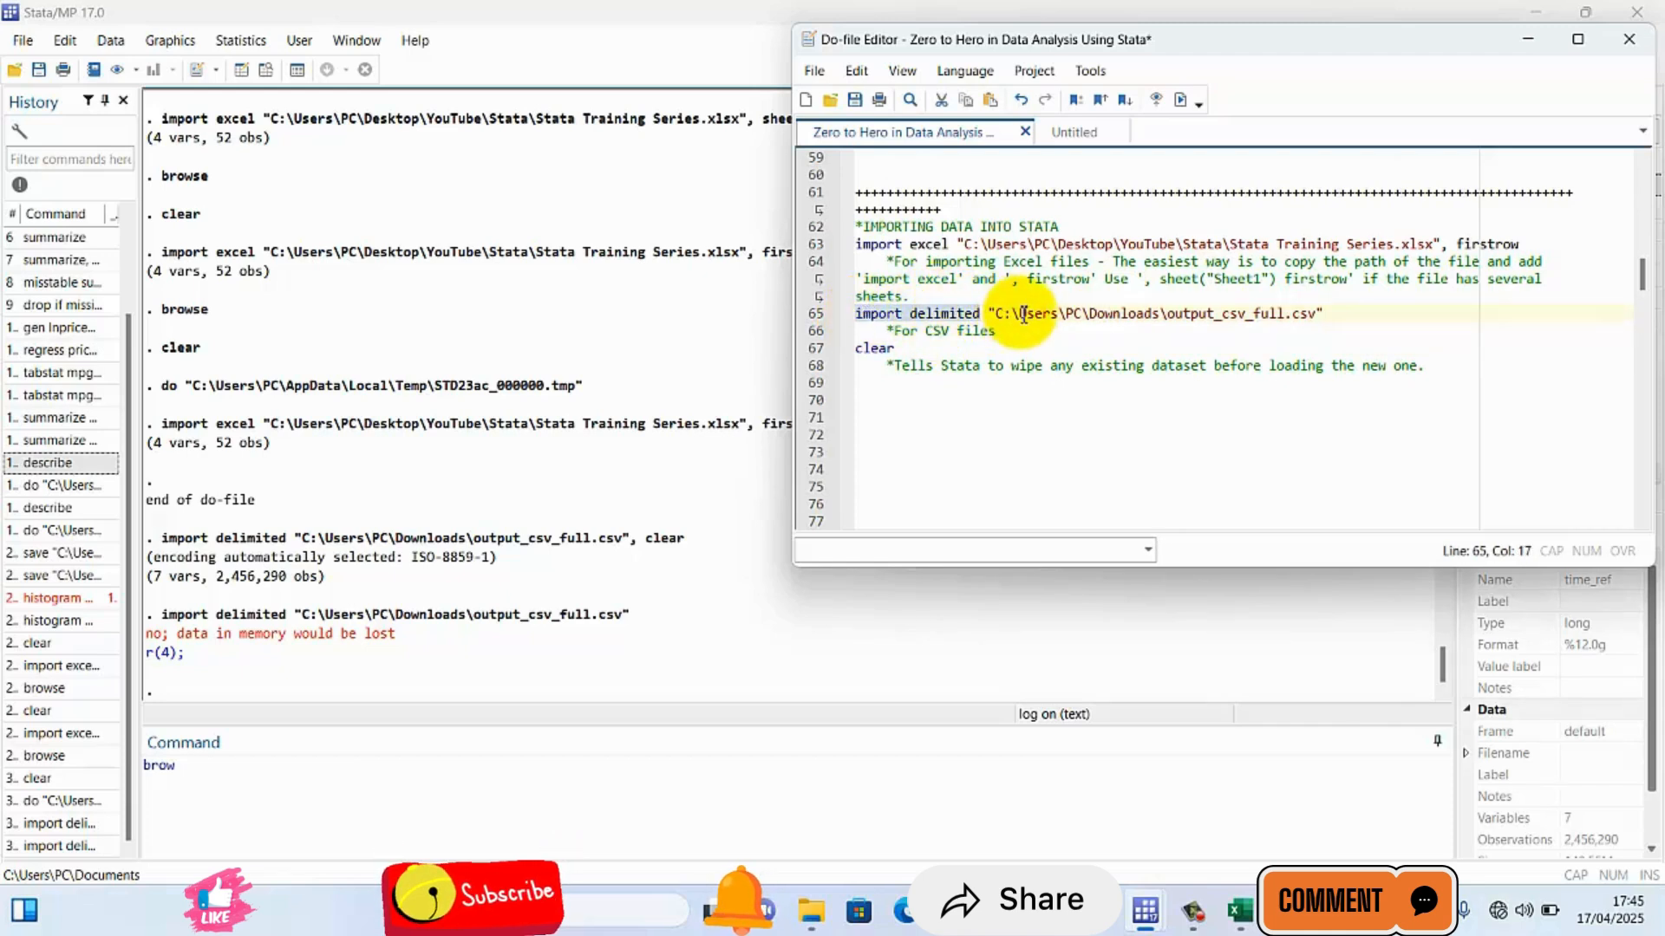
- Select the quoted output_csv_full.csv file path in the do-file's import delimited line
left_click(991, 314)
key("shift+Right")
key("shift+Right")
key("shift+Right")
key("shift+Right")
key("shift+Right")
key("shift+Right")
key("shift+Right")
key("shift+Right")
key("shift+Right")
key("shift+Right")
key("shift+Right")
key("shift+Right")
key("shift+Right")
key("shift+Right")
key("shift+Right")
key("shift+Right")
key("shift+Right")
key("shift+Right")
key("shift+Right")
key("shift+Right")
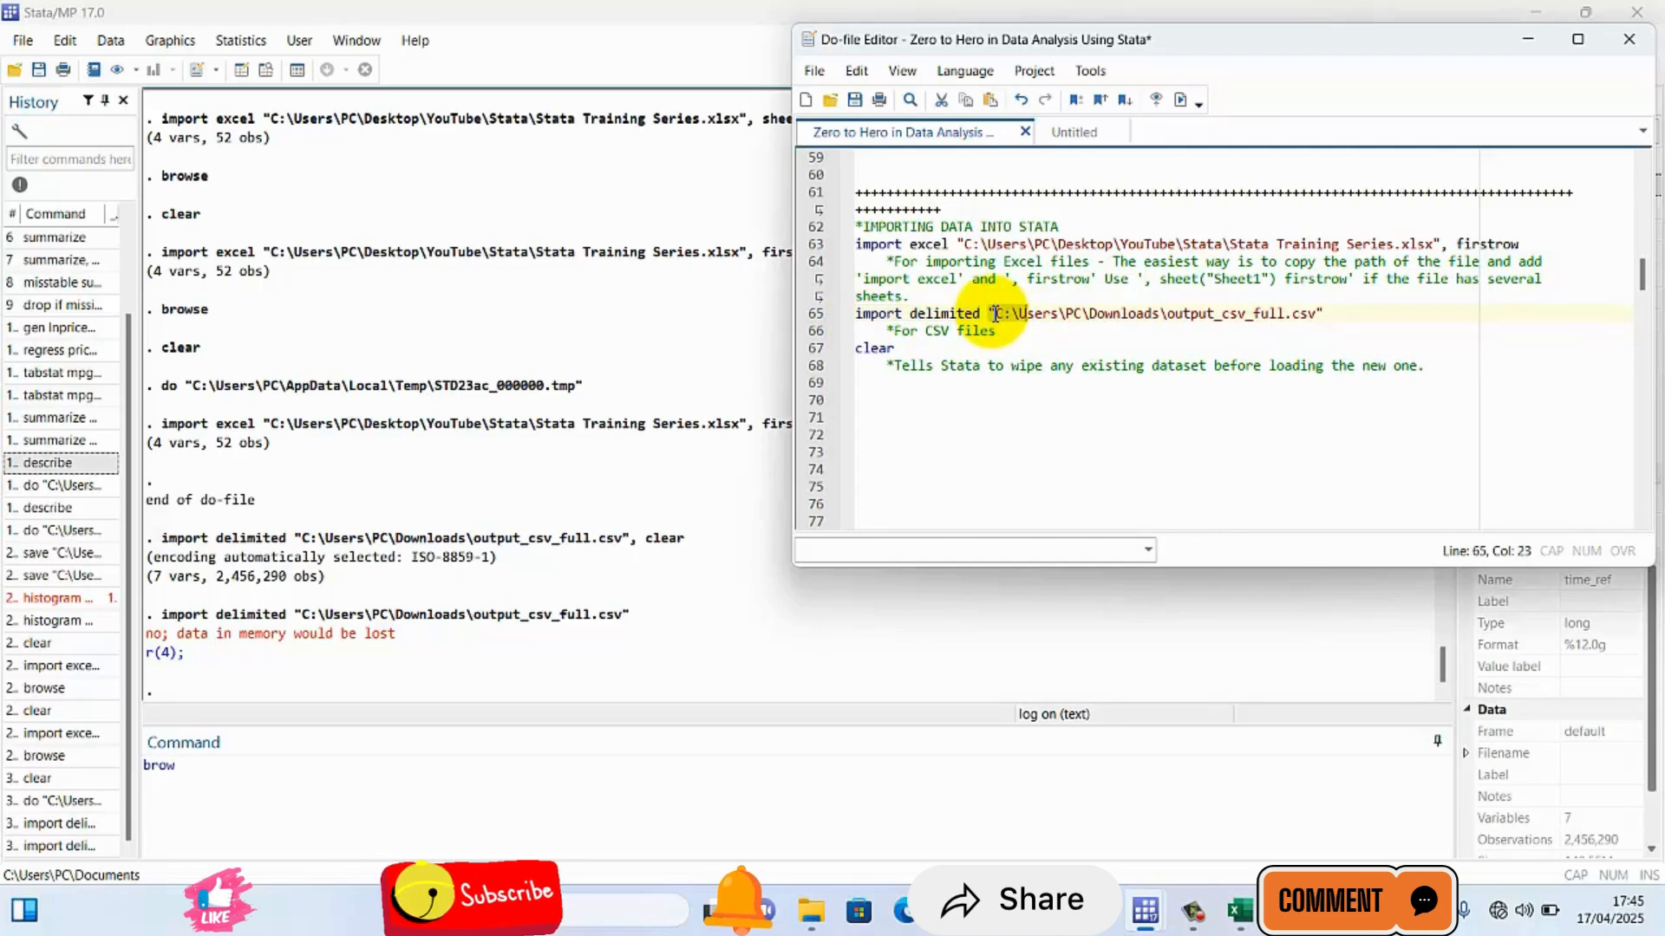
key("shift+Right")
key("shift+Right")
key("shift+Right")
key("shift+Right")
key("shift+Right")
key("shift+Right")
key("shift+Right")
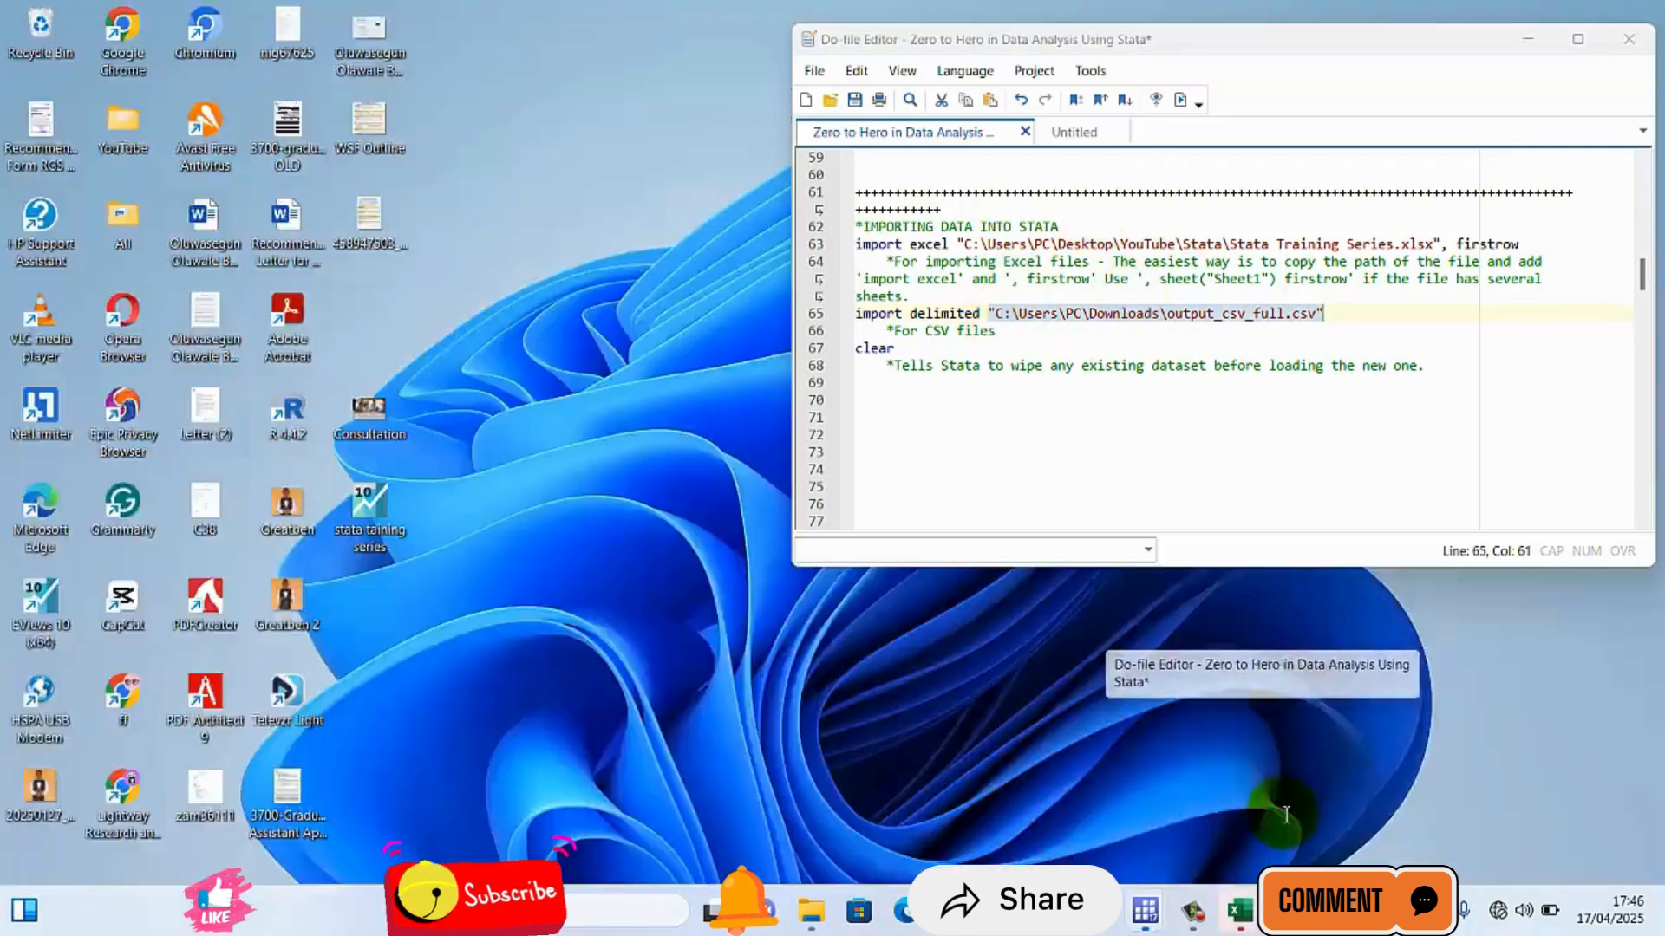
- Review the do-file's clear command and run clear in the main Stata window in place of the entered file path
left_click(1276, 811)
left_click(1006, 344)
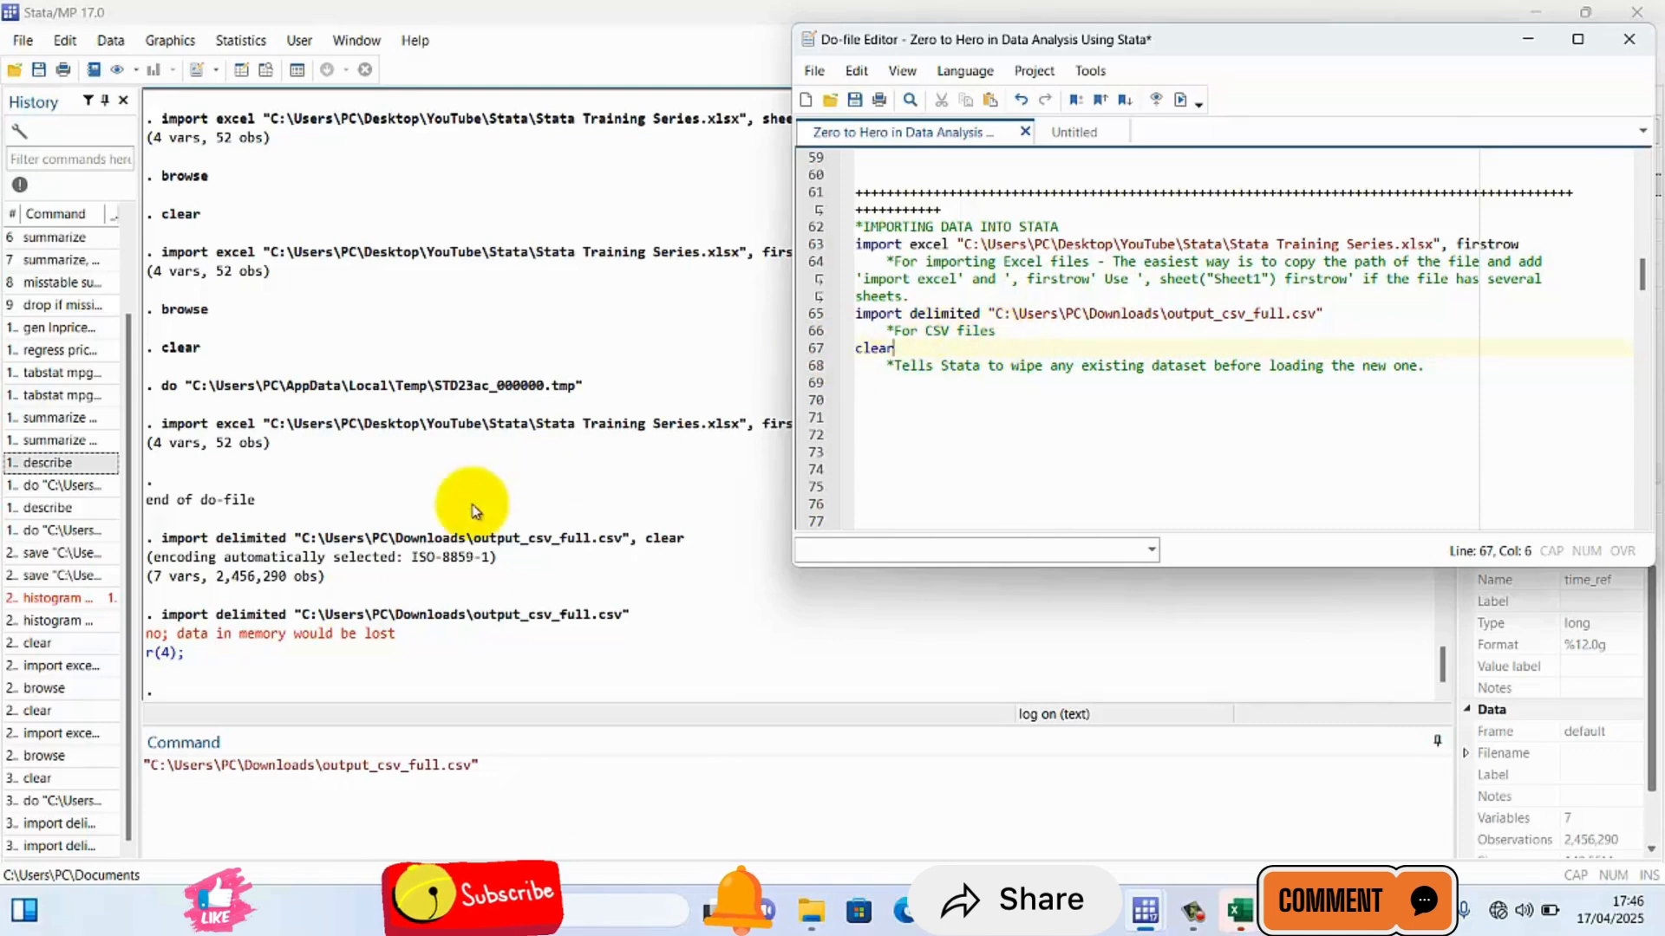
left_click(499, 819)
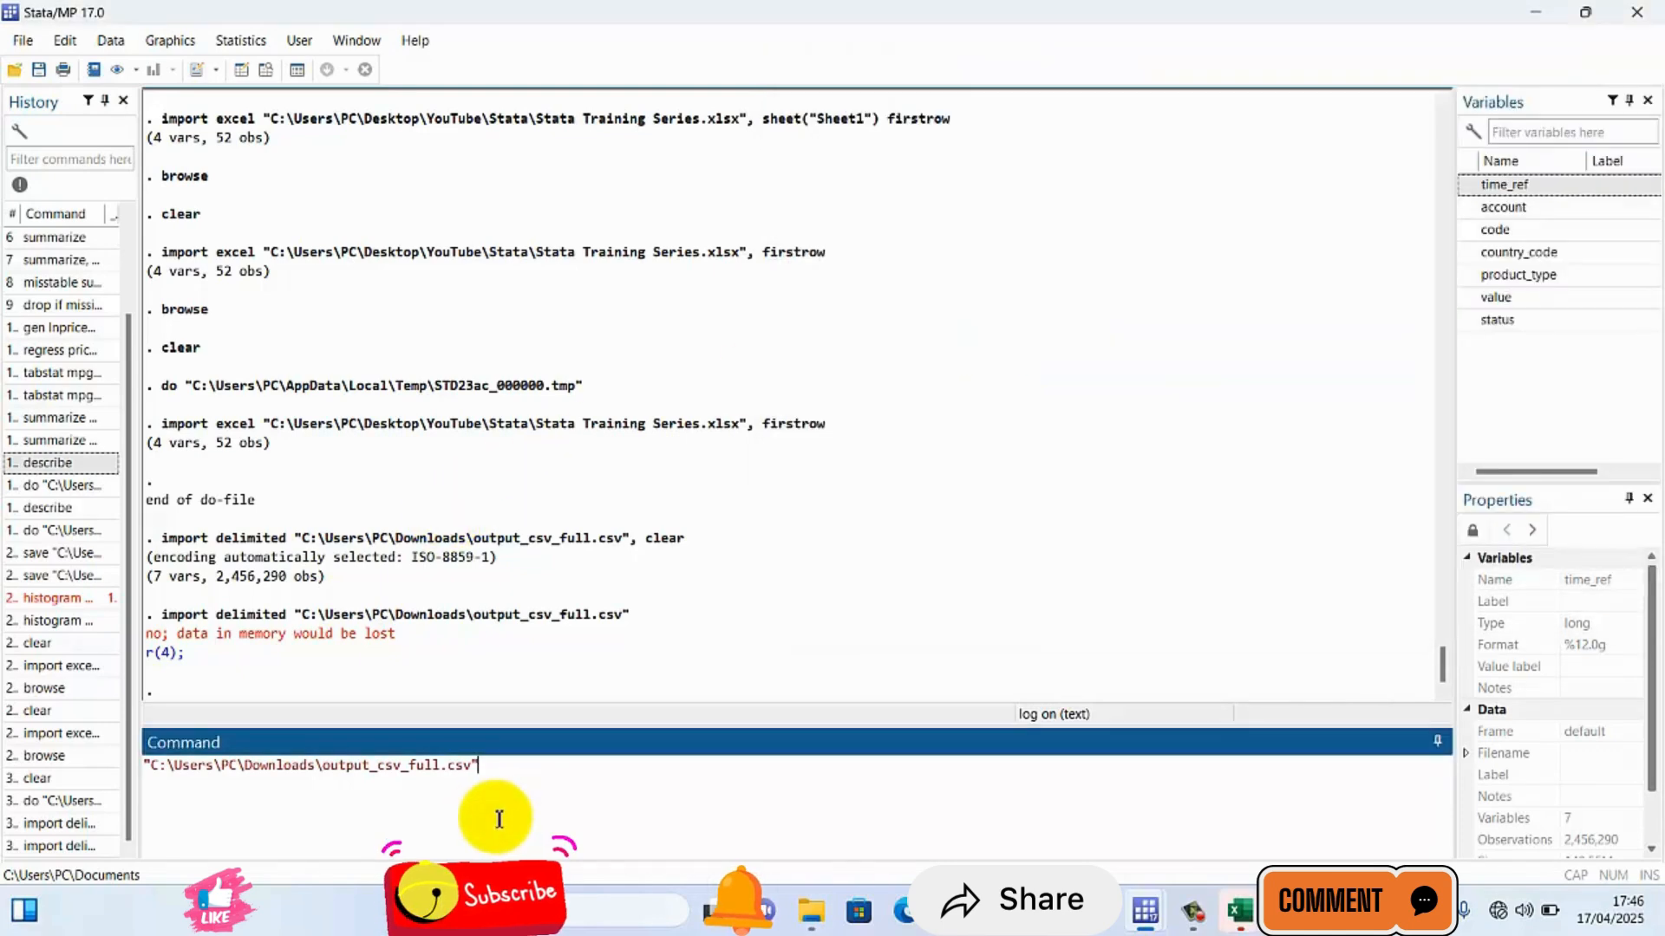
key("ctrl+a")
type("clear")
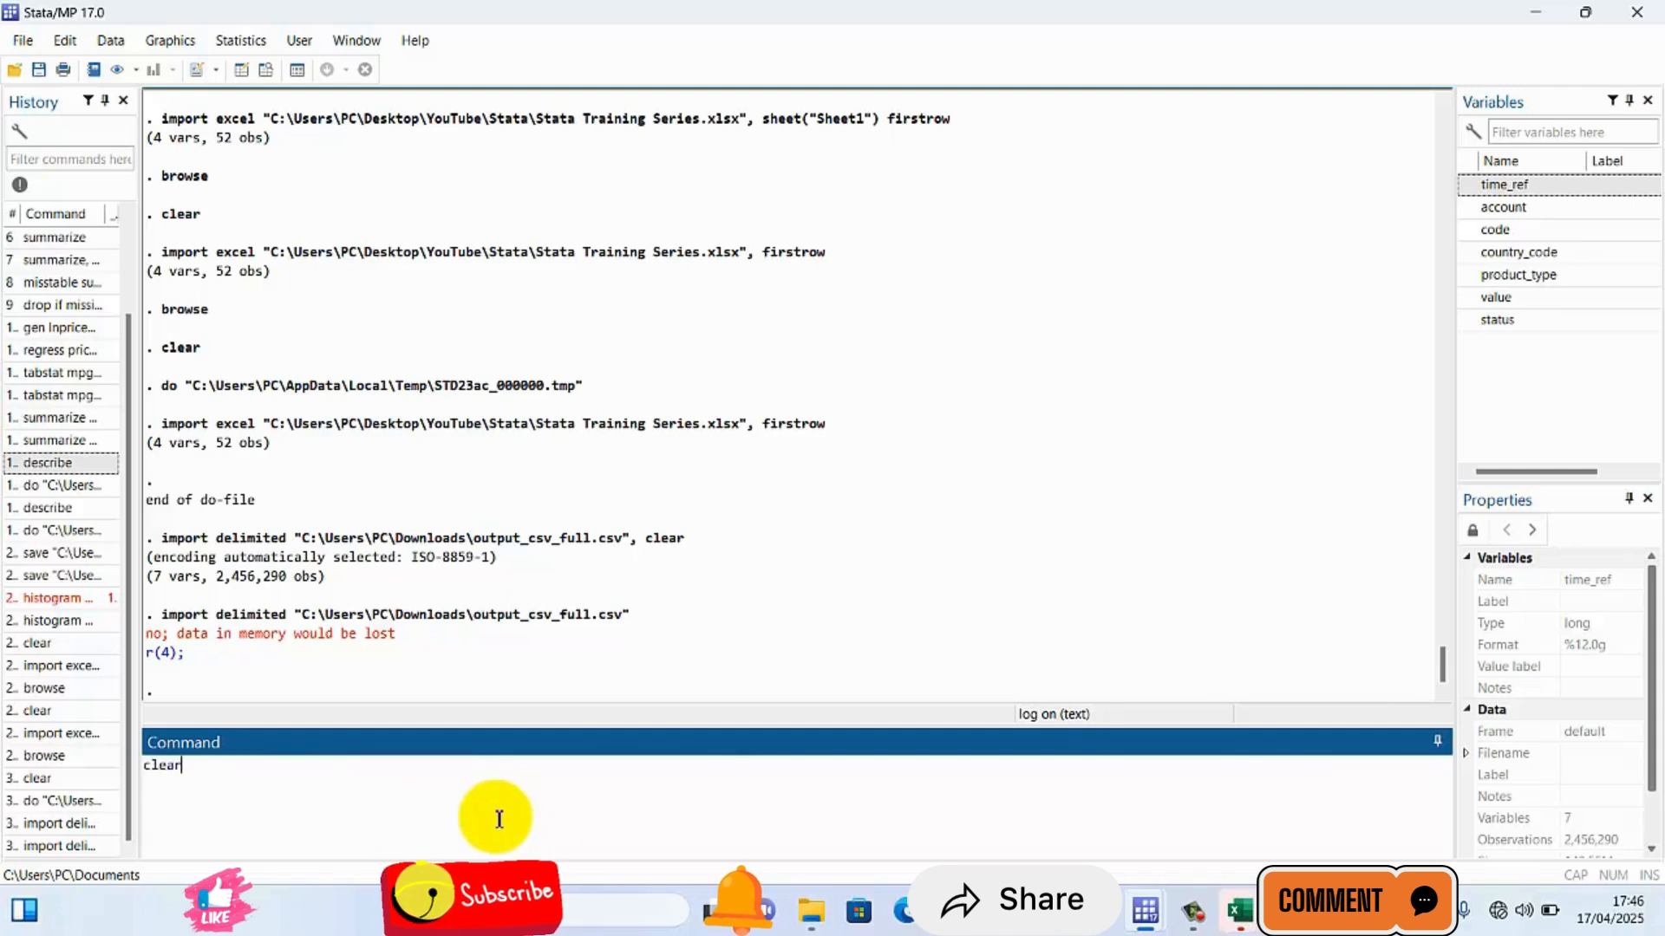
key("Return")
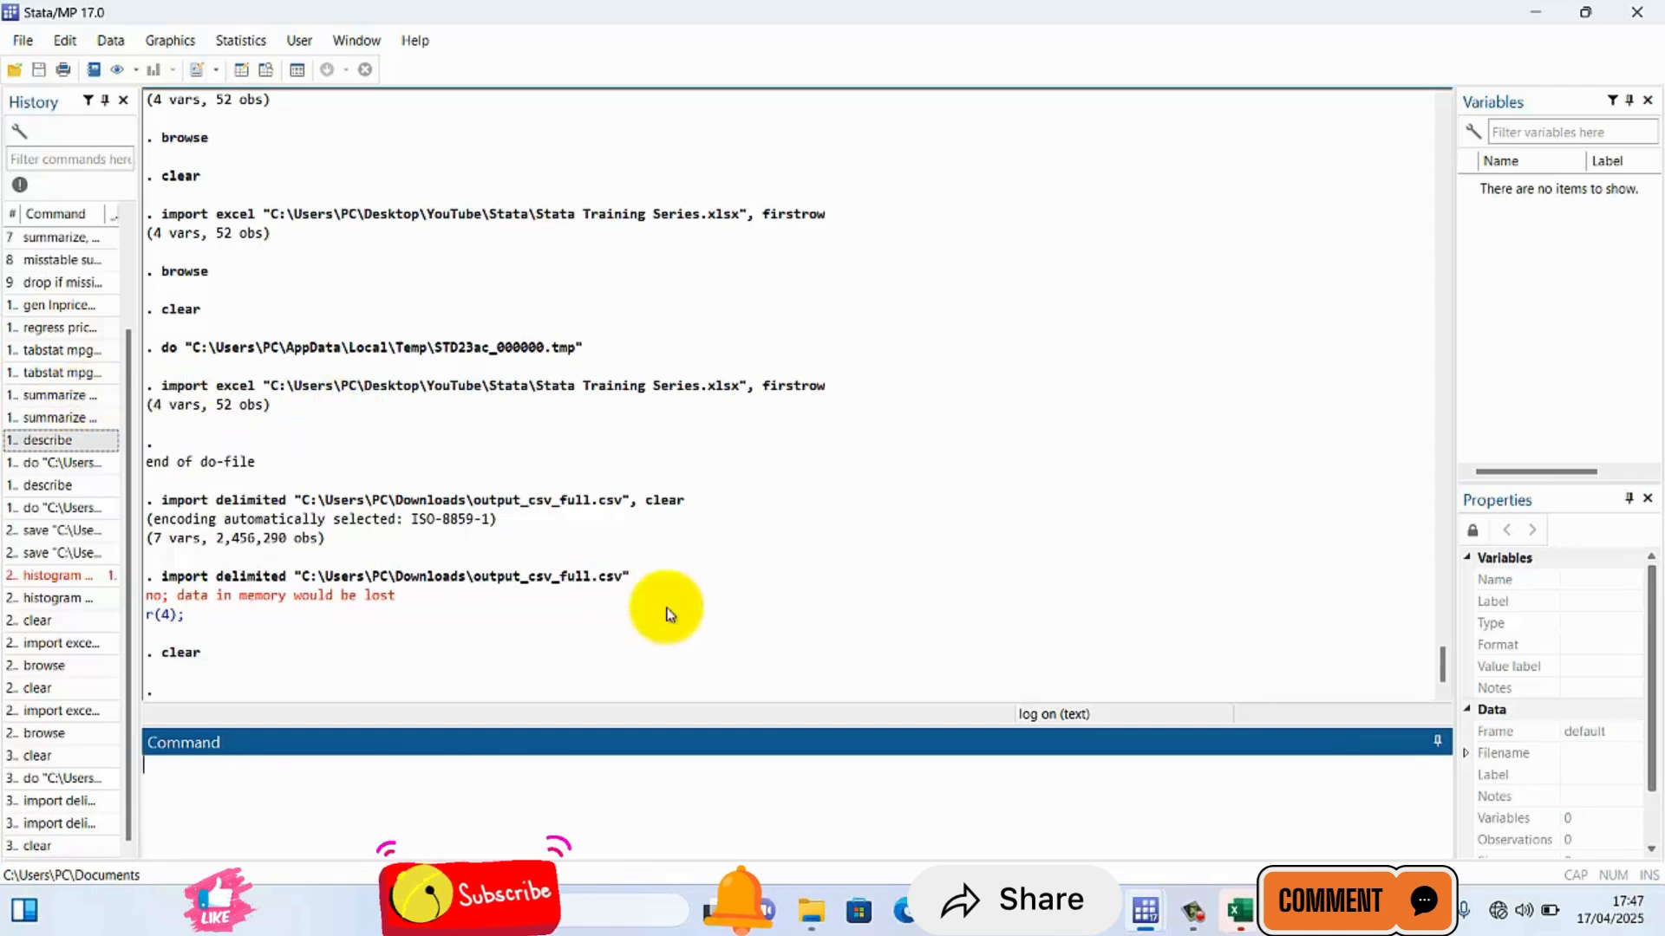
- Close the Stata Training Series workbook in Excel without saving its changes
scroll(662, 606, "up", 1)
left_click(1240, 910)
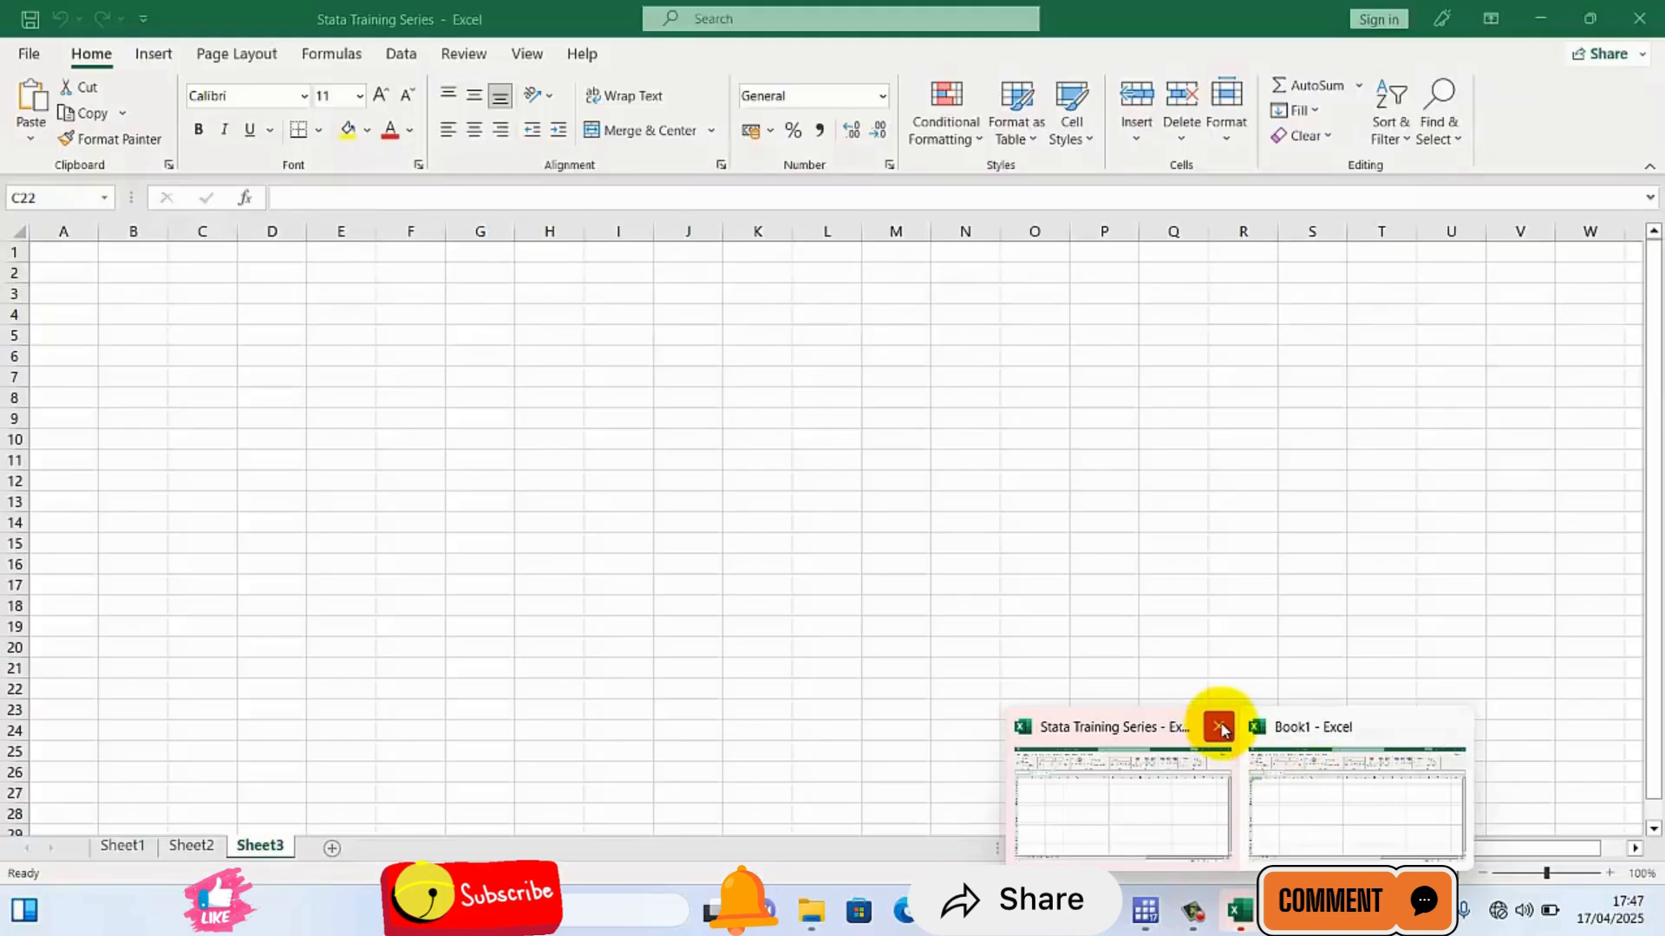
left_click(1223, 728)
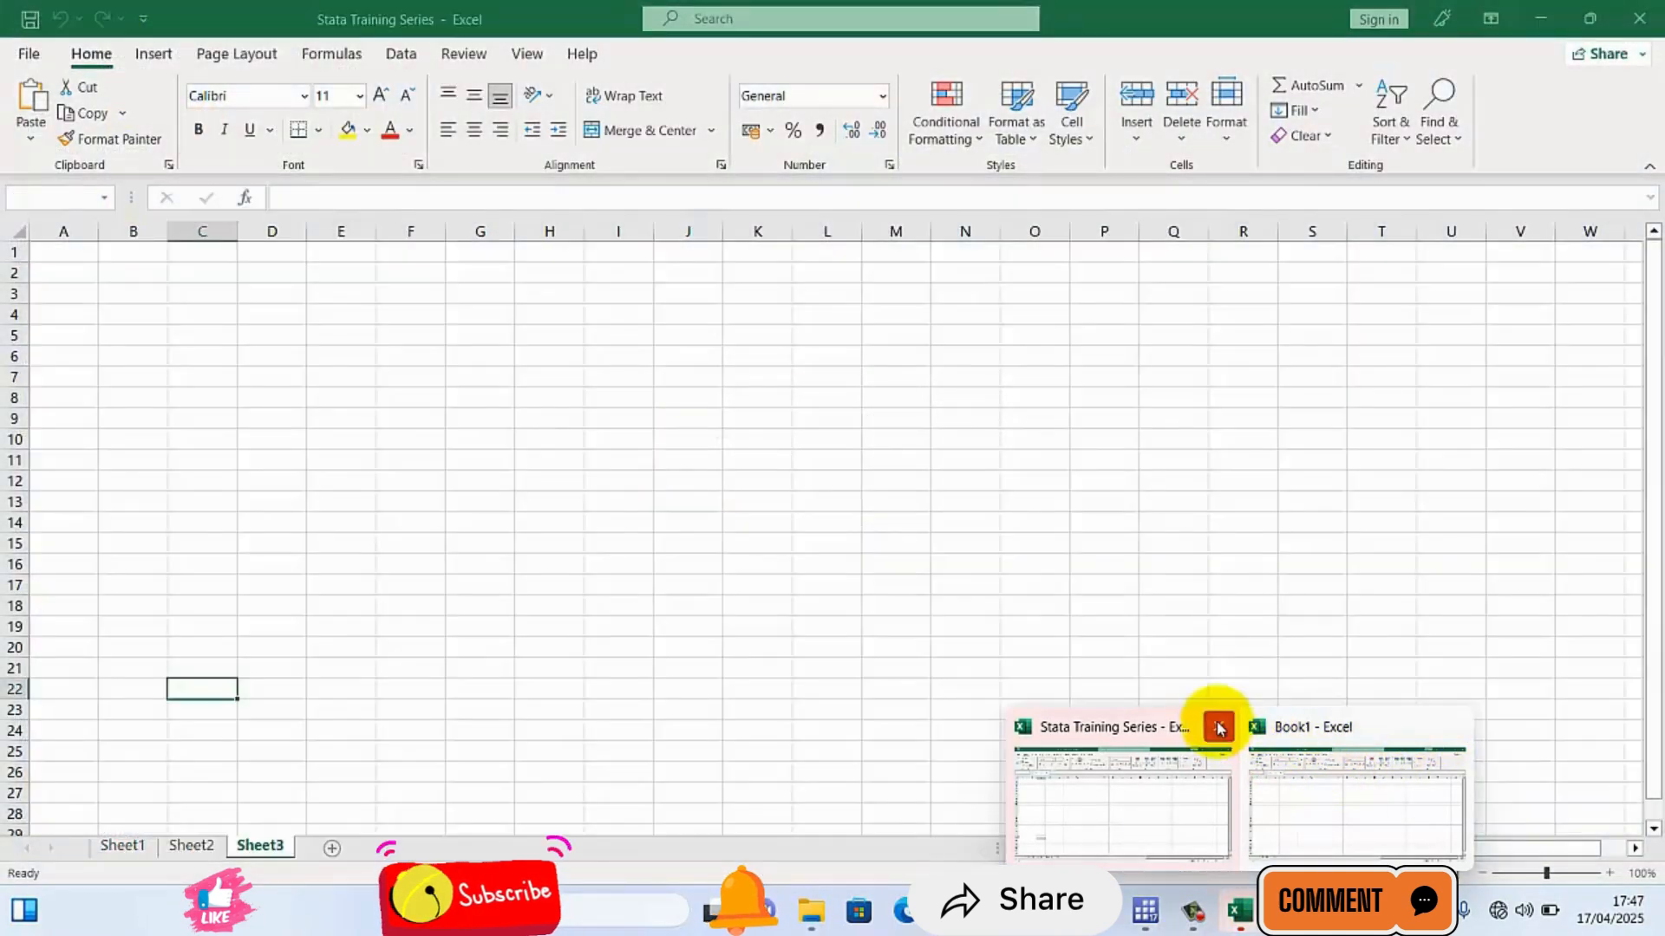
left_click(1218, 729)
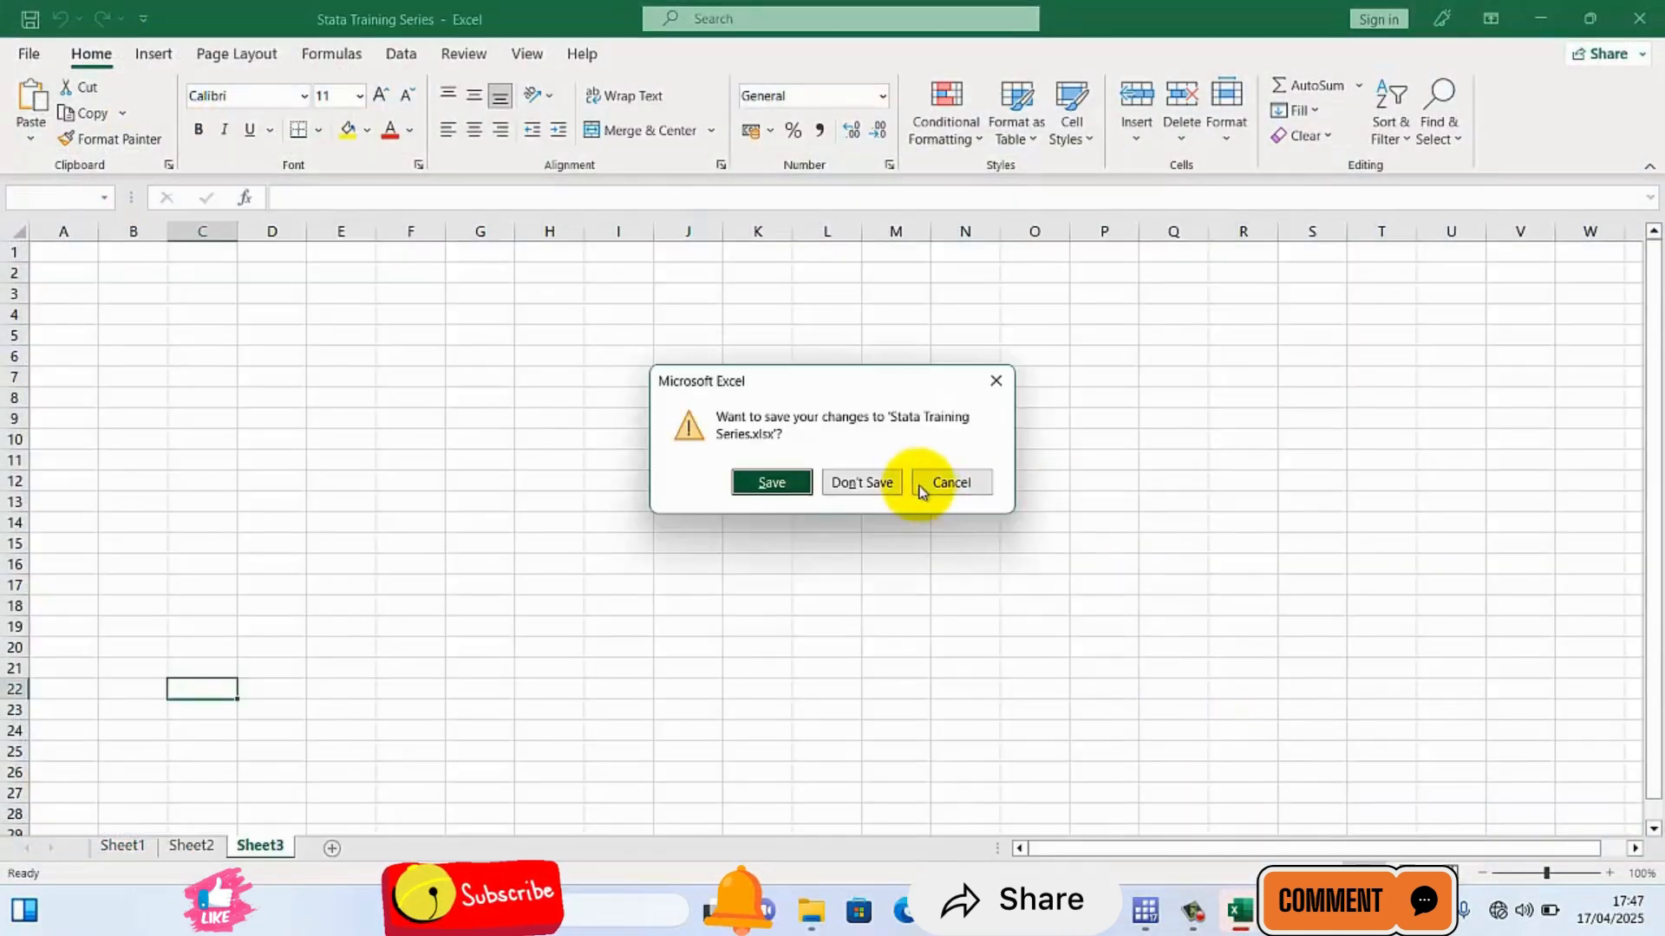
left_click(864, 486)
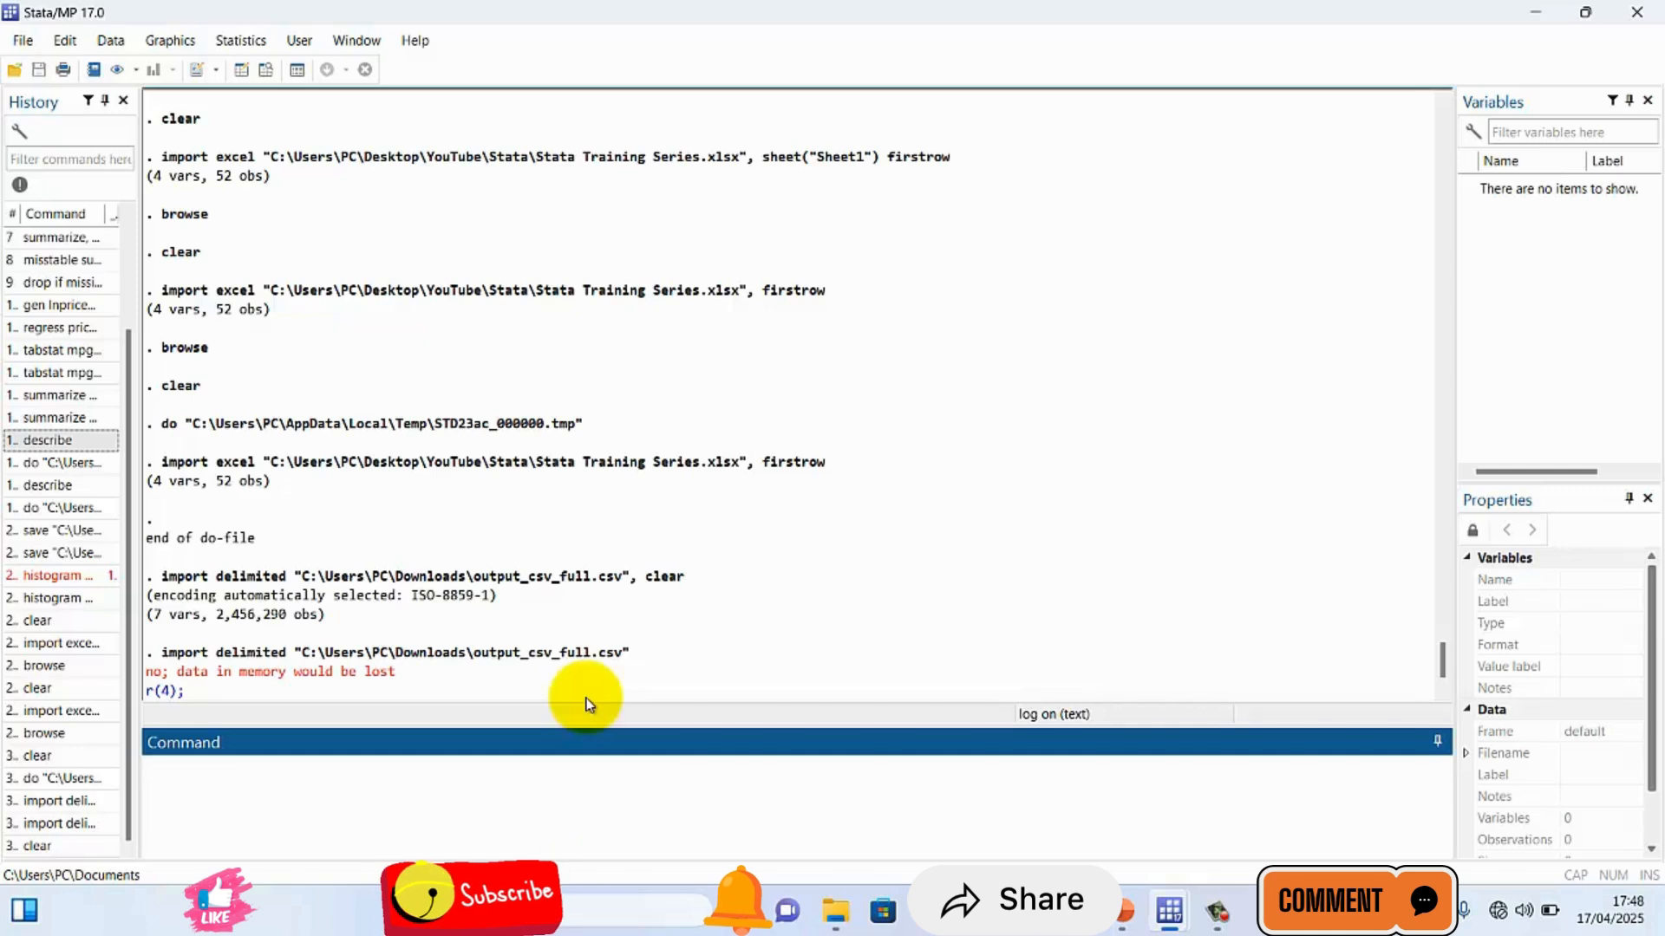
- Look over the available Stata help options and switch back to the do-file
left_click(416, 41)
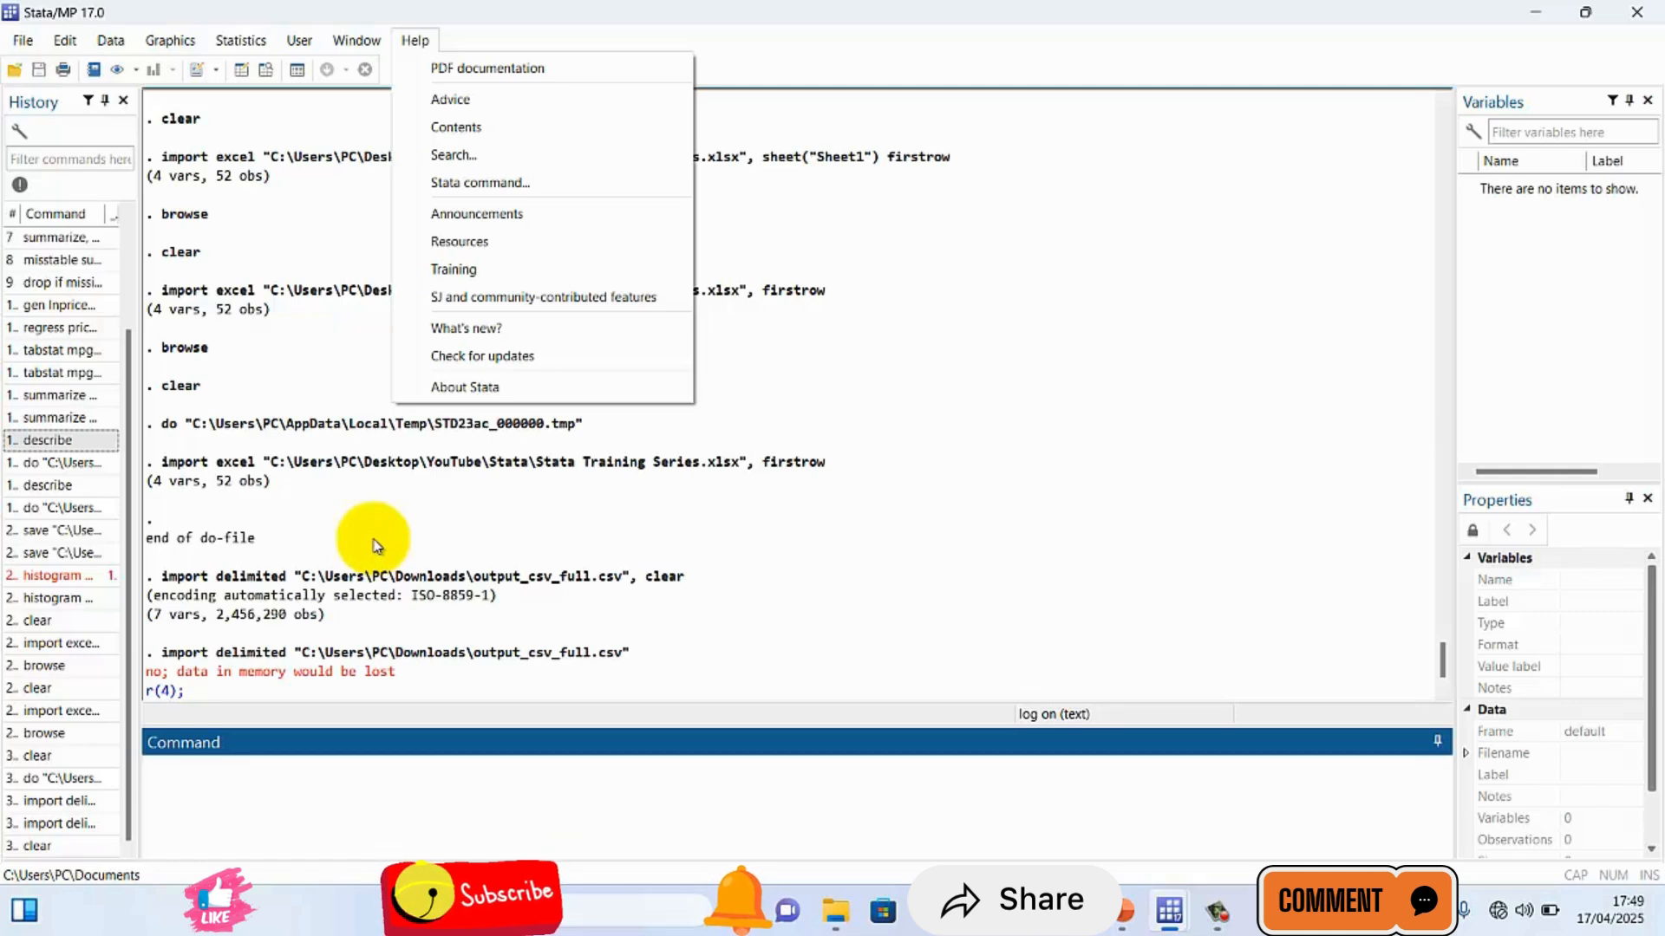
mouse_move(1169, 911)
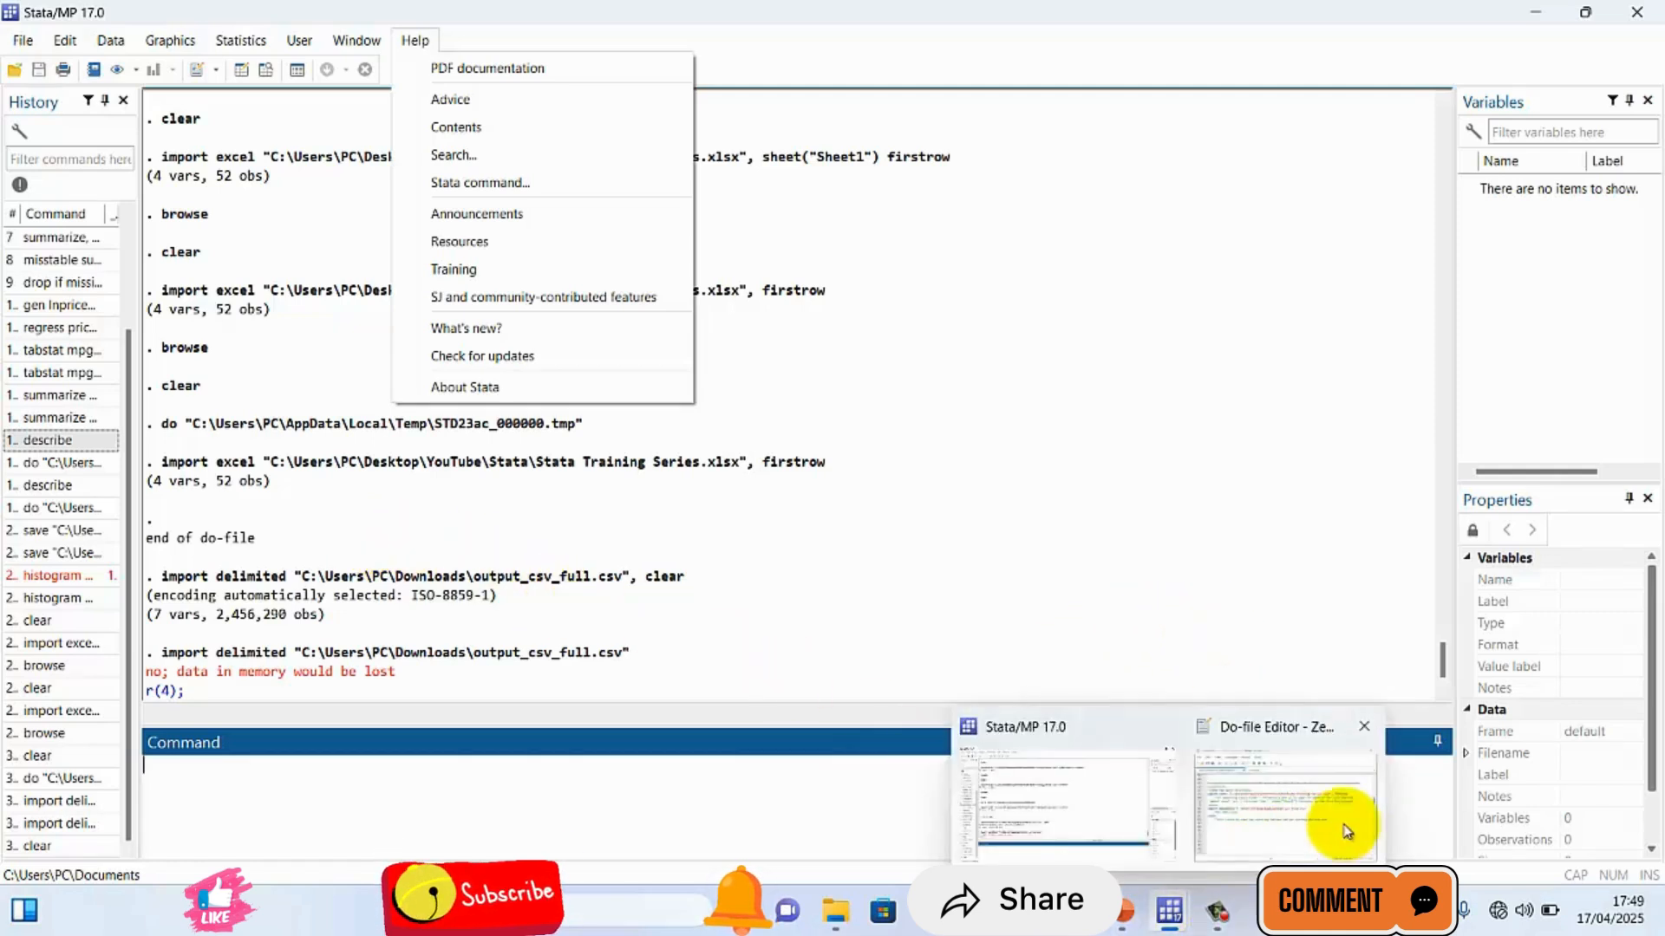